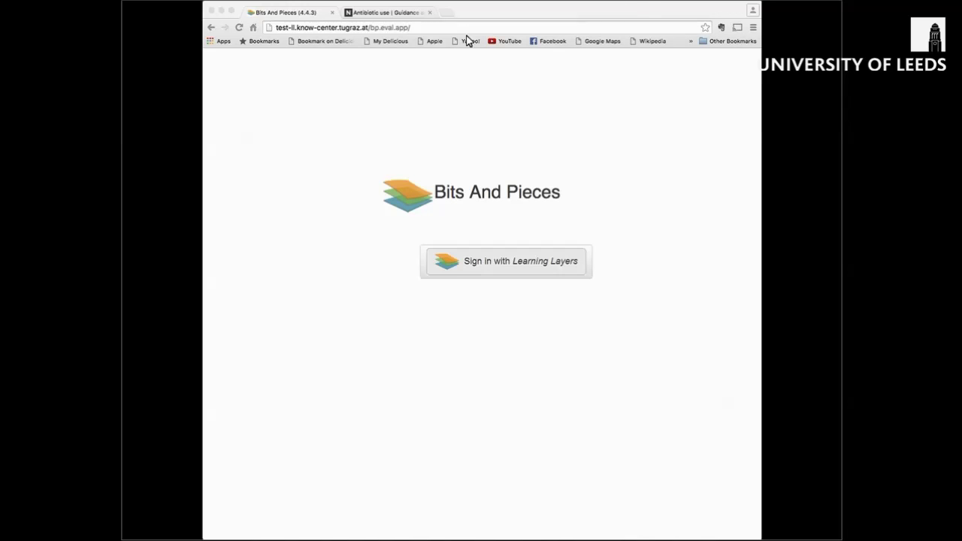
Step: Sign in through Learning Layers with the account username and password
{"action": "left_click", "coordinate": [517, 272]}
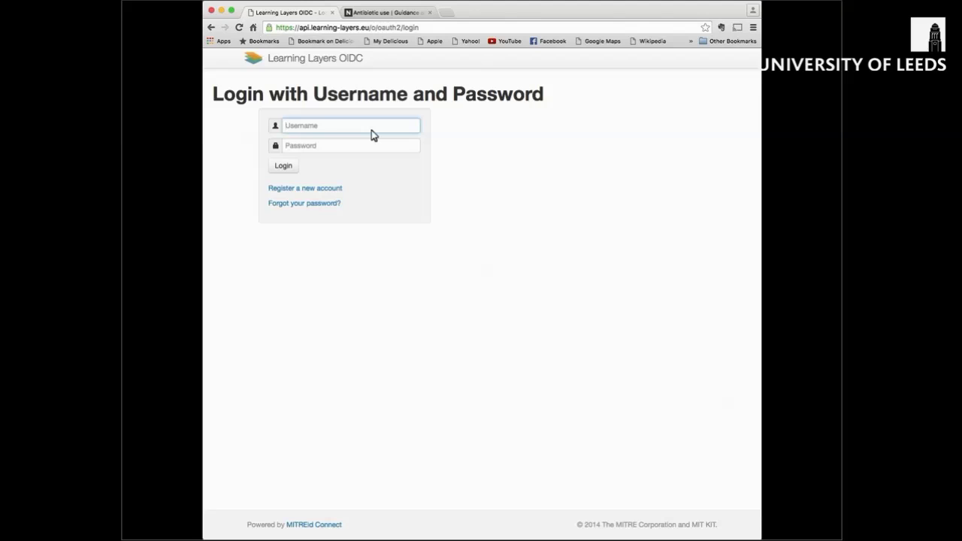
{"action": "type", "text": "tamsintj"}
{"action": "left_click", "coordinate": [345, 148]}
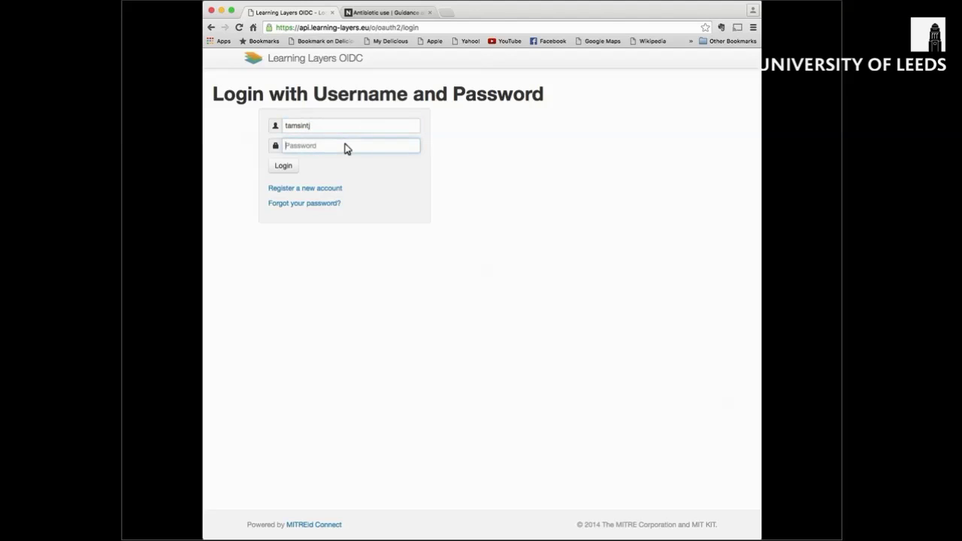
{"action": "type", "text": "•••••••••••"}
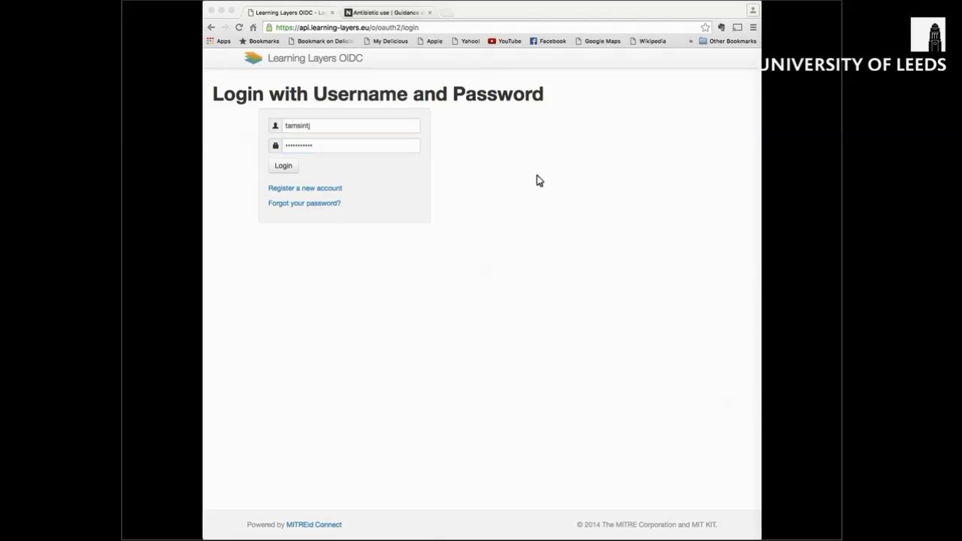
{"action": "left_click", "coordinate": [287, 168]}
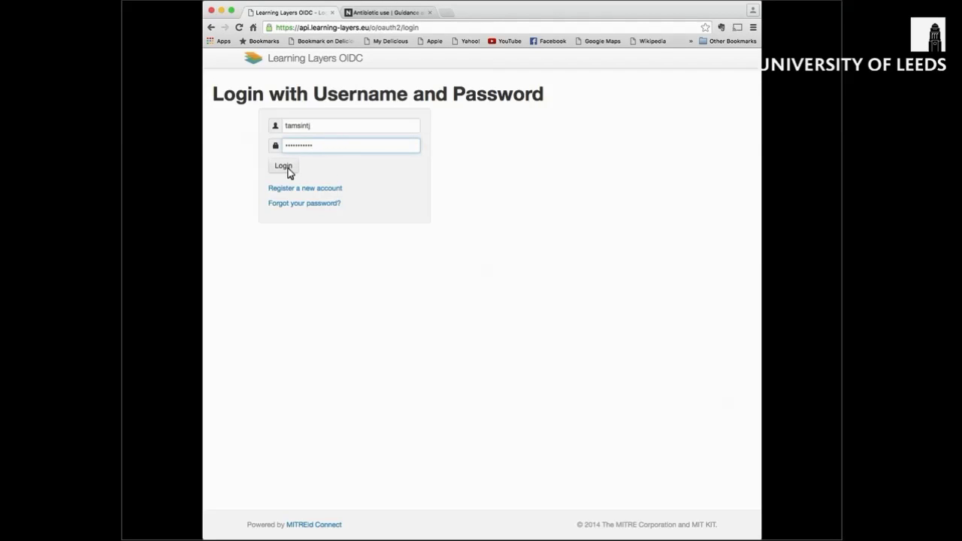
{"action": "left_click", "coordinate": [287, 168]}
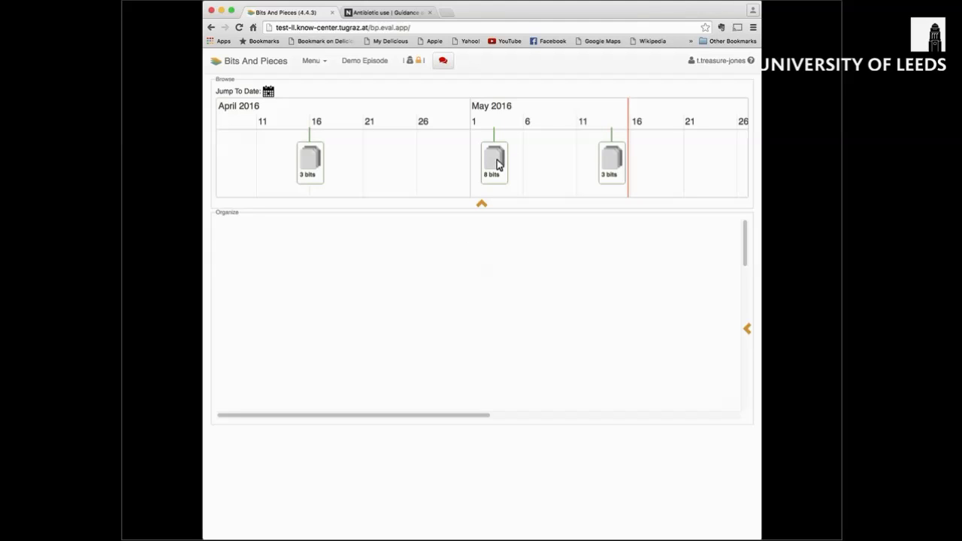
Step: Expand the 3-bit cluster near May 14 and drag the Diabetes UK link bit into Organize
{"action": "left_click", "coordinate": [610, 164]}
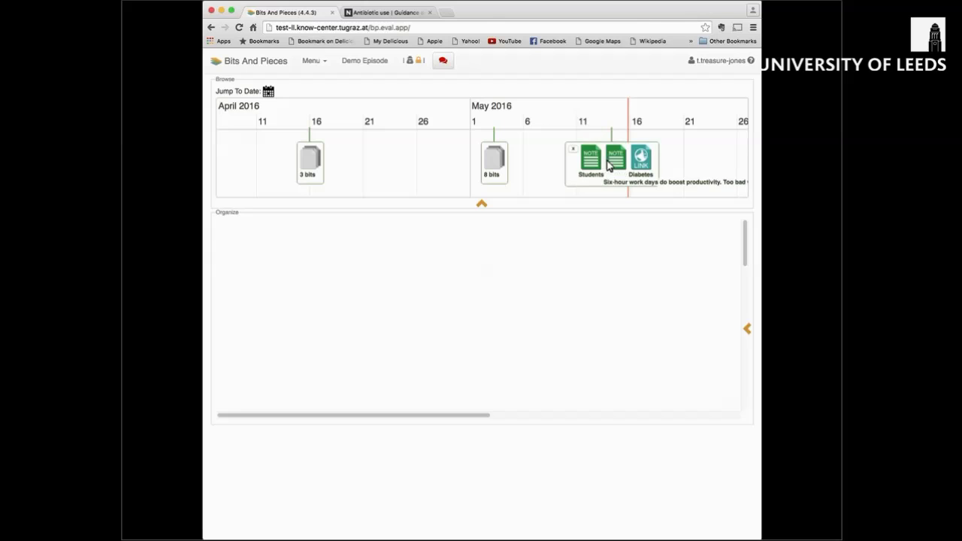
{"action": "left_click_drag", "start_coordinate": [643, 165], "coordinate": [494, 297]}
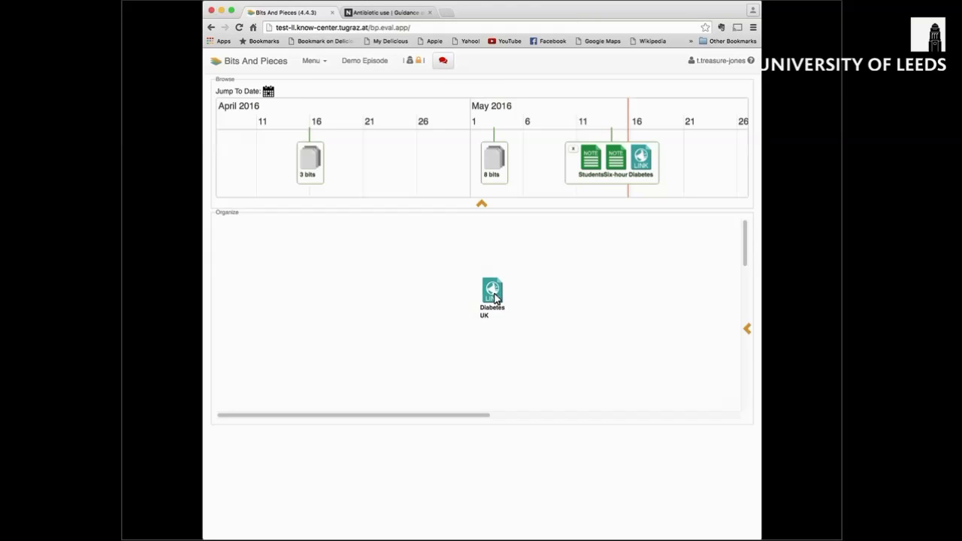
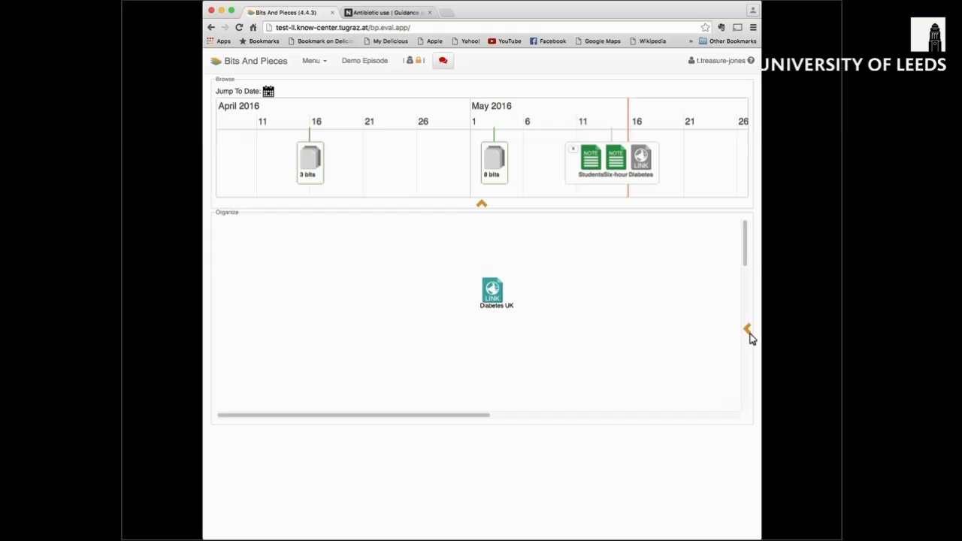
{"action": "left_click", "coordinate": [747, 329]}
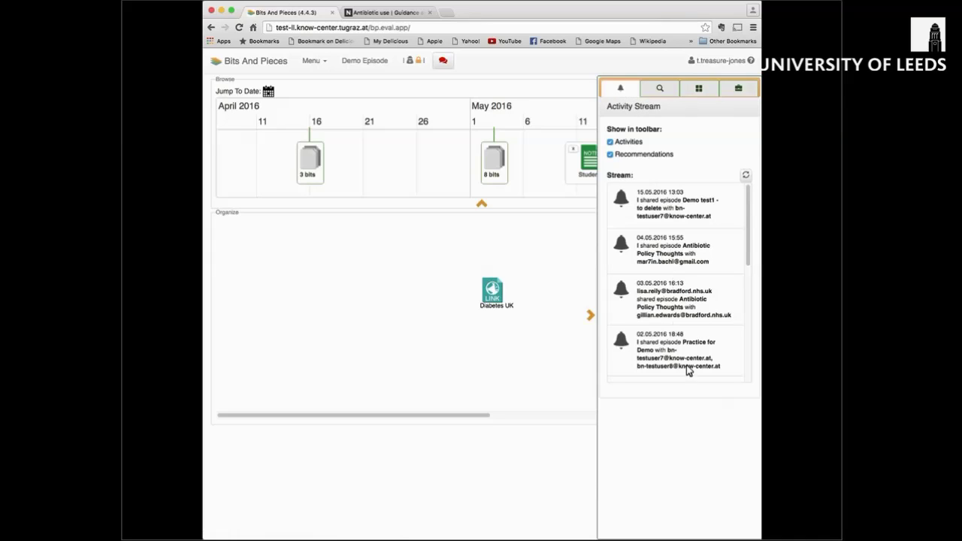
{"action": "left_click", "coordinate": [661, 90]}
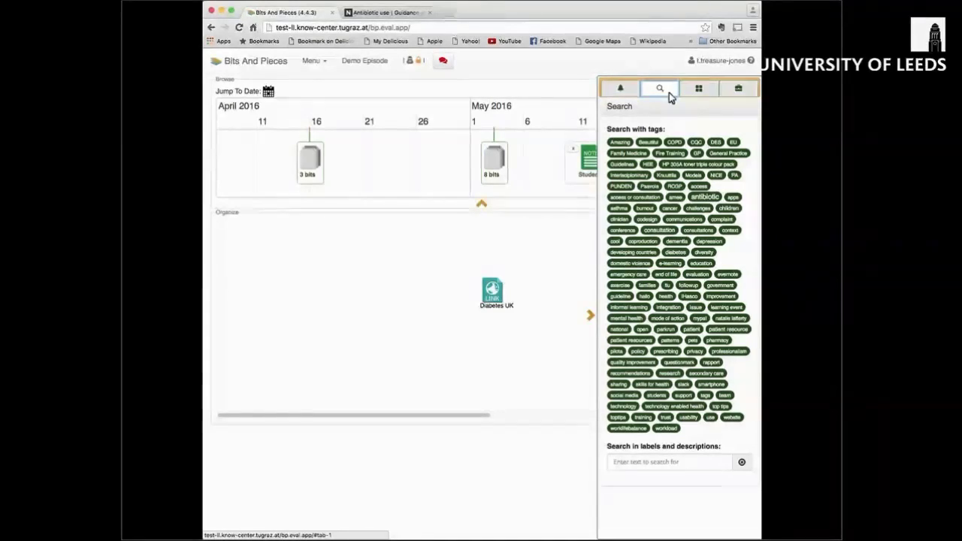
{"action": "left_click", "coordinate": [697, 89]}
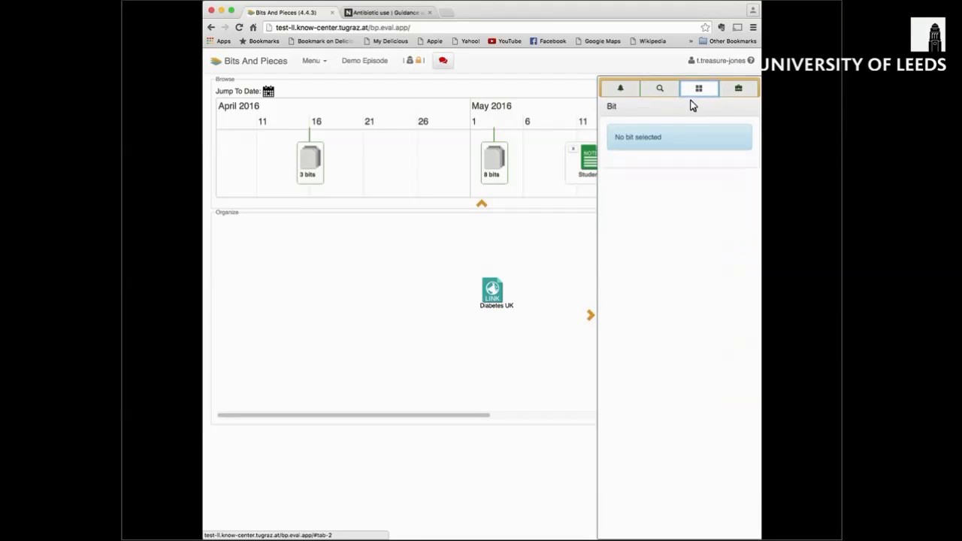
{"action": "left_click", "coordinate": [493, 292]}
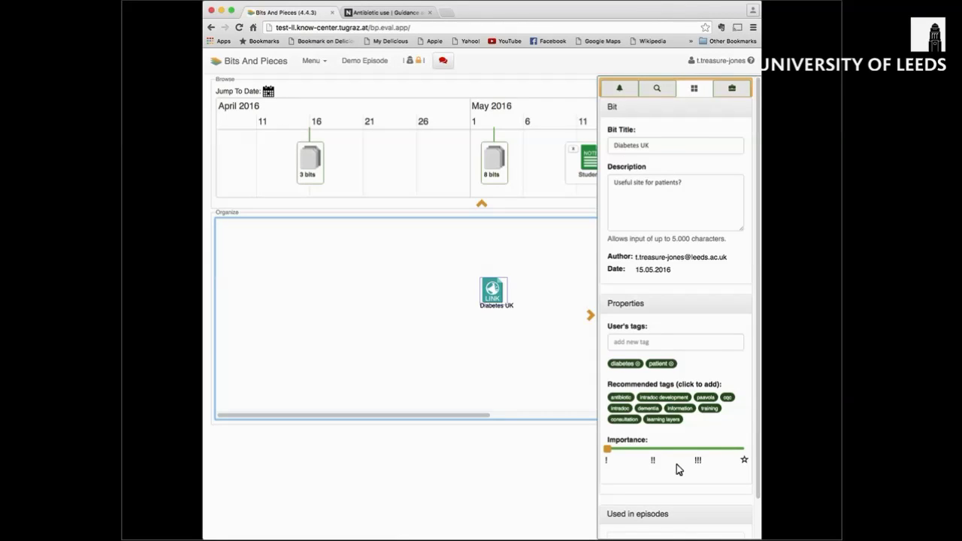
{"action": "left_click", "coordinate": [732, 90]}
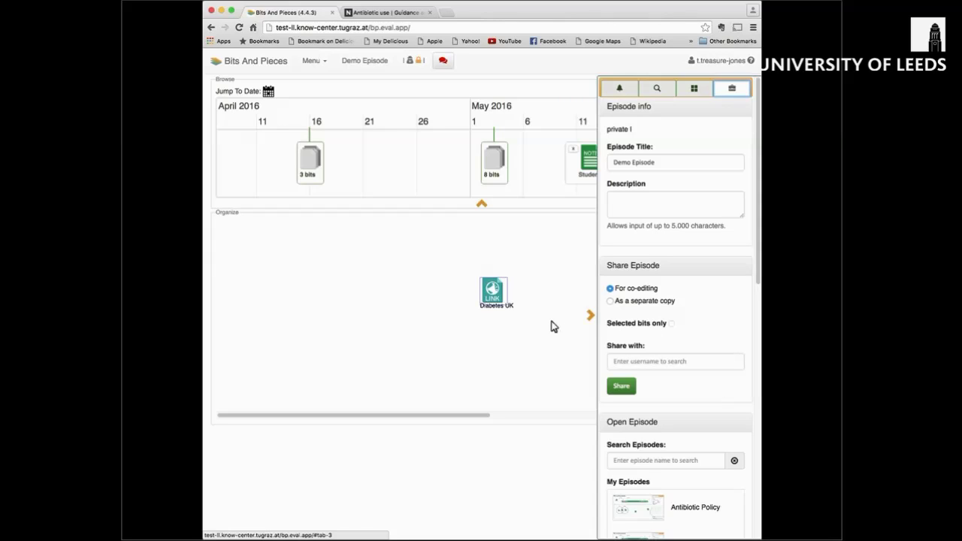
{"action": "left_click", "coordinate": [591, 317]}
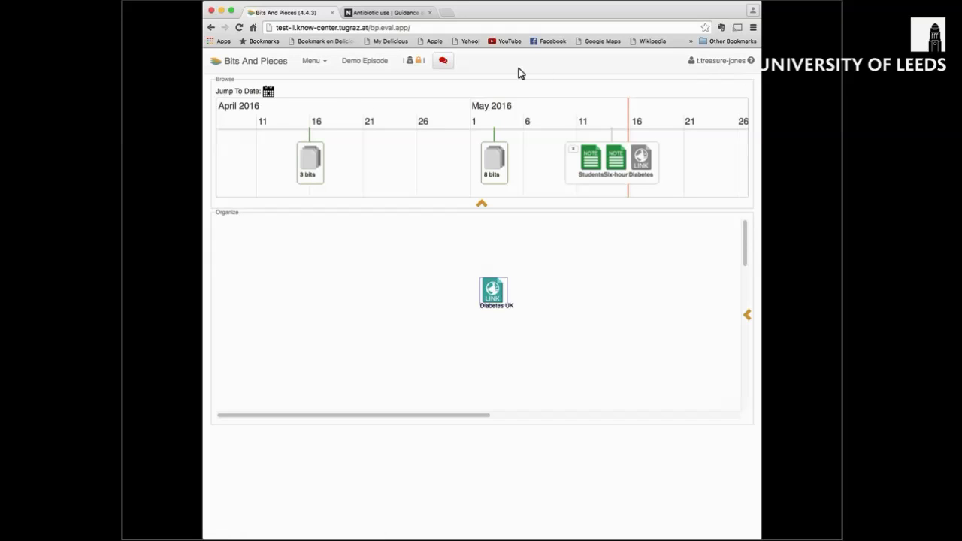
{"action": "left_click", "coordinate": [326, 63]}
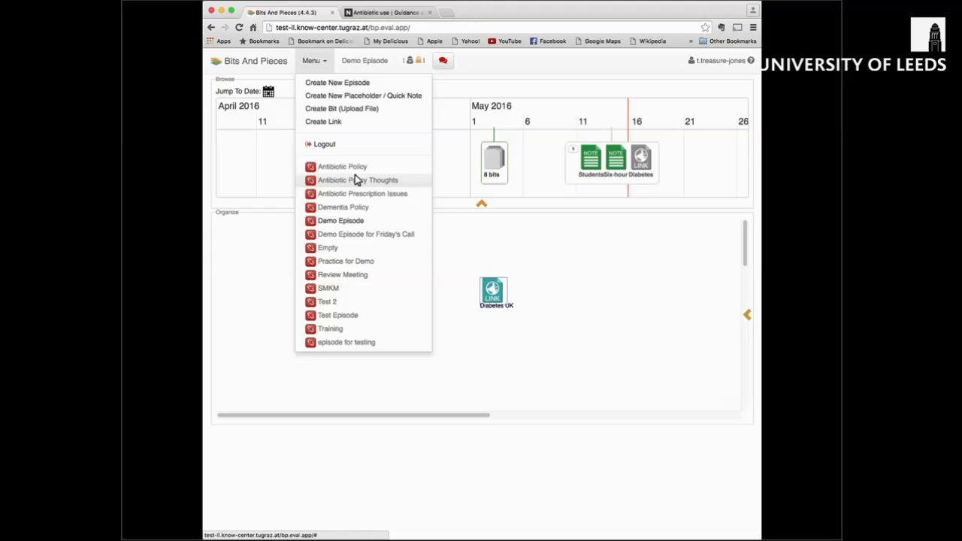
{"action": "left_click", "coordinate": [591, 266]}
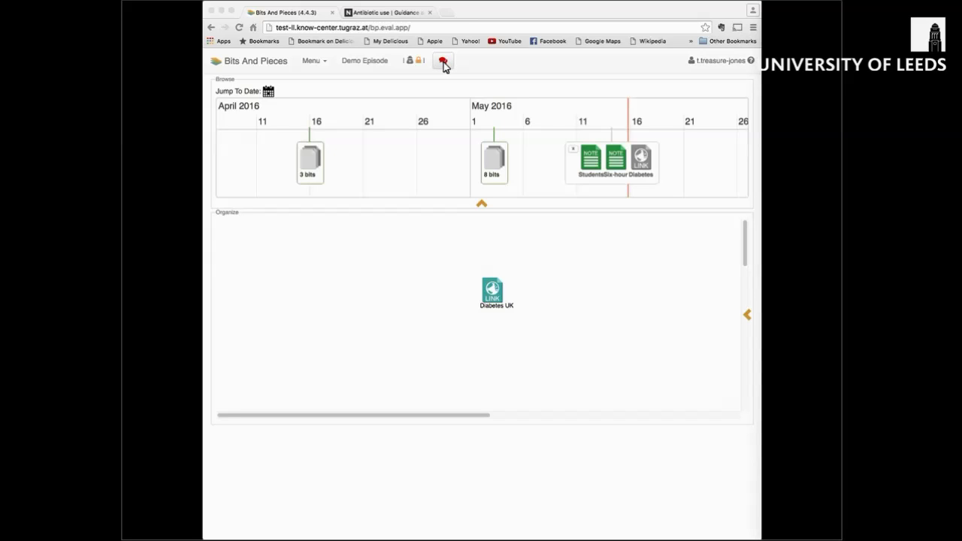
{"action": "left_click", "coordinate": [444, 63]}
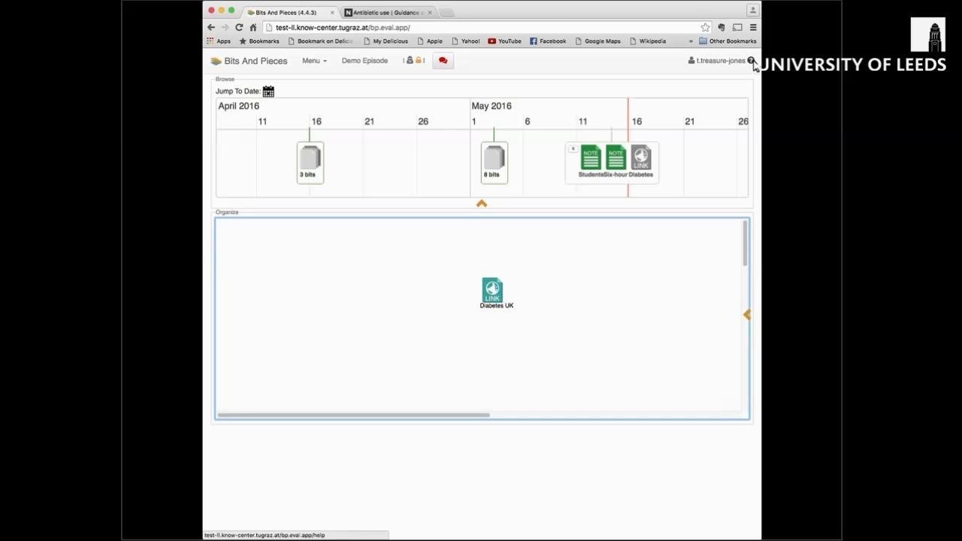
Step: Open the help guide in its own tab, browse its tutorial list, then return to the Demo Episode tab
{"action": "left_click", "coordinate": [750, 61]}
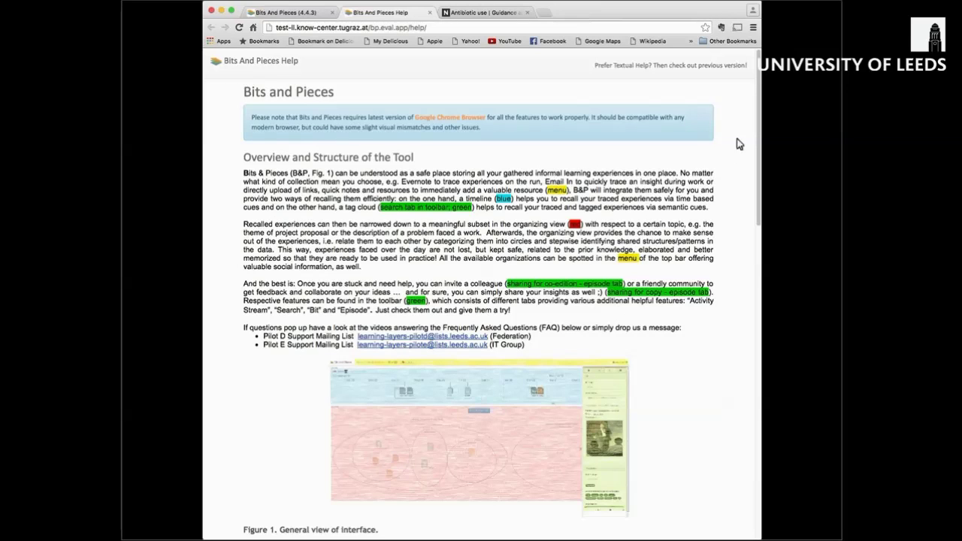
{"action": "scroll", "coordinate": [487, 240], "scroll_direction": "down", "scroll_amount": 5}
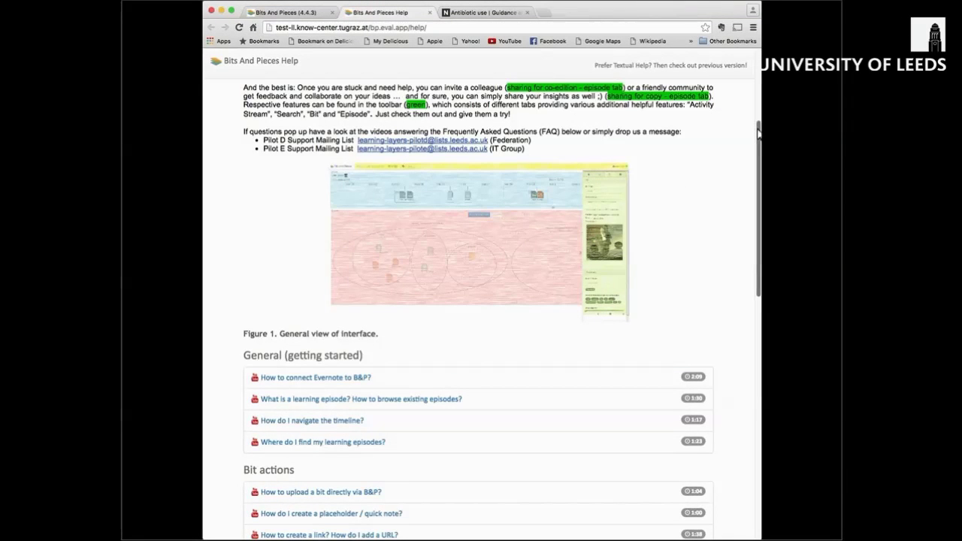
{"action": "left_click_drag", "start_coordinate": [752, 138], "coordinate": [748, 217]}
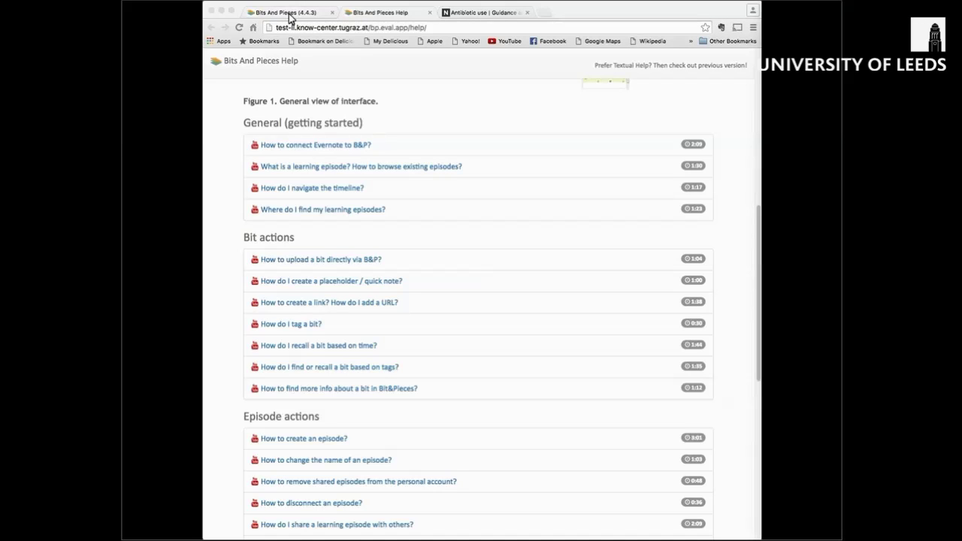
{"action": "left_click", "coordinate": [290, 17]}
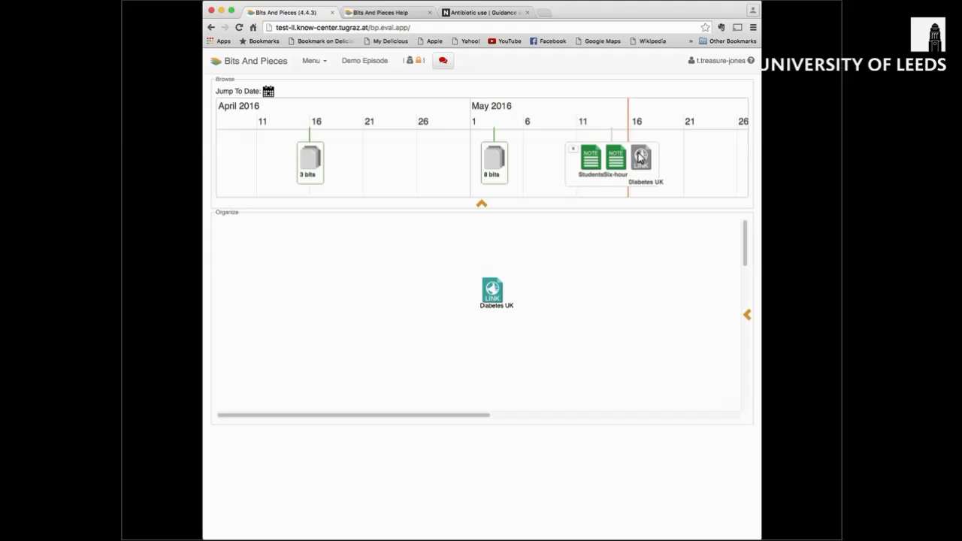
Step: Add a quick note 'Diabetes consultation' saying the patient was good and found the Diabetes UK site useful
{"action": "left_click", "coordinate": [324, 62]}
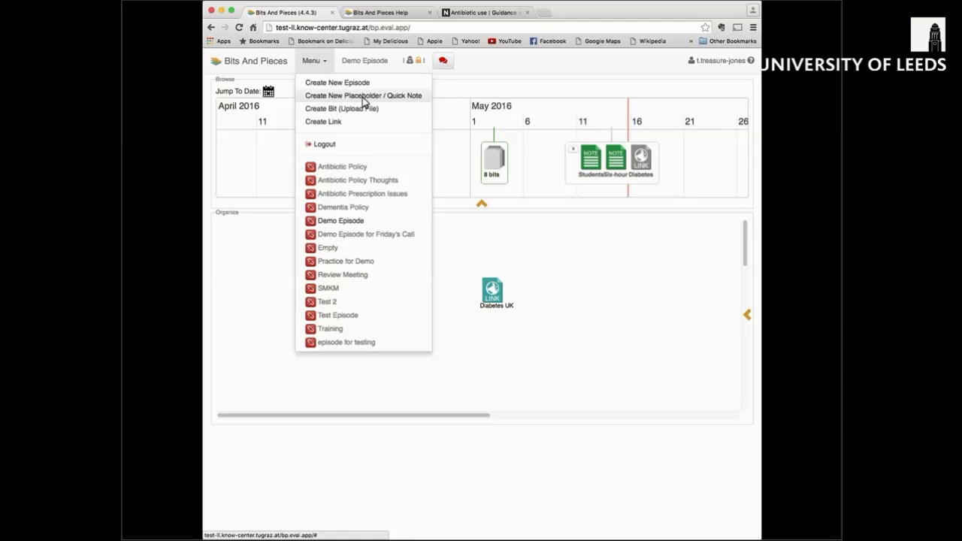
{"action": "left_click", "coordinate": [364, 96]}
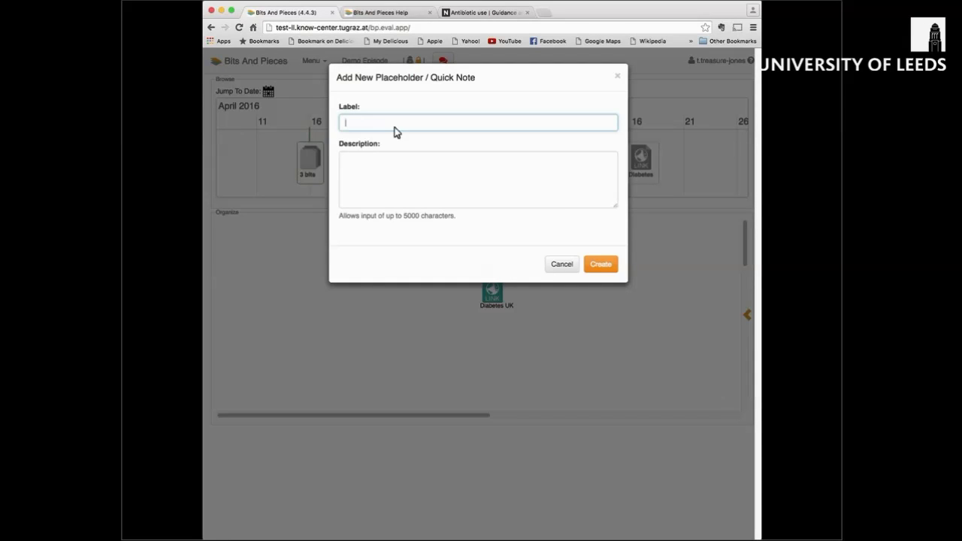
{"action": "type", "text": "Diabetes consultation"}
{"action": "left_click", "coordinate": [372, 165]}
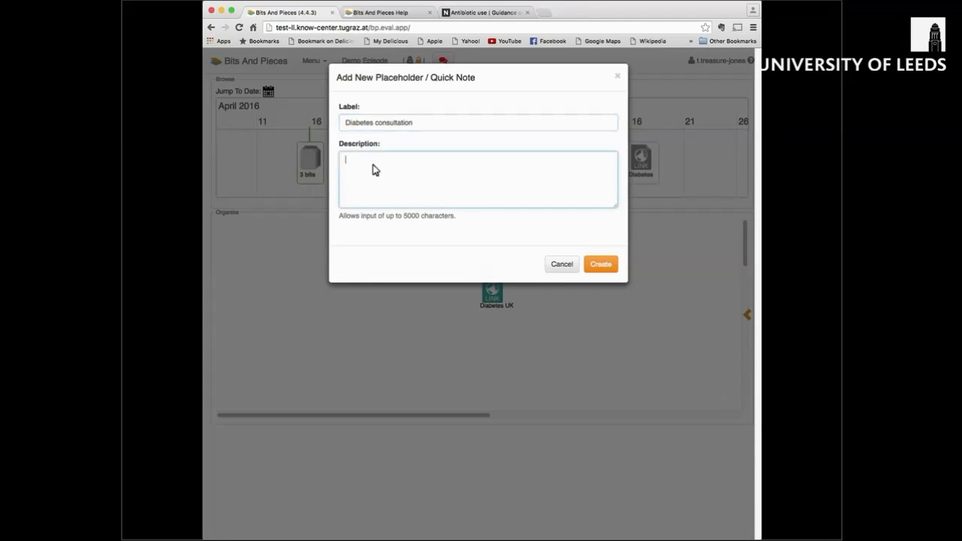
{"action": "type", "text": "Consultation today with long-term diabv"}
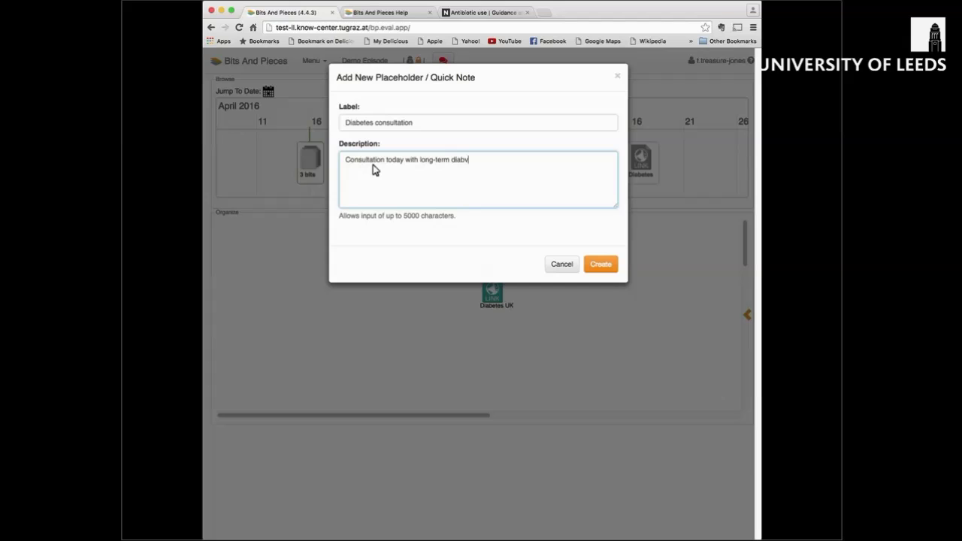
{"action": "key", "text": "BackSpace"}
{"action": "type", "text": "etes patient was good adn he cound the"}
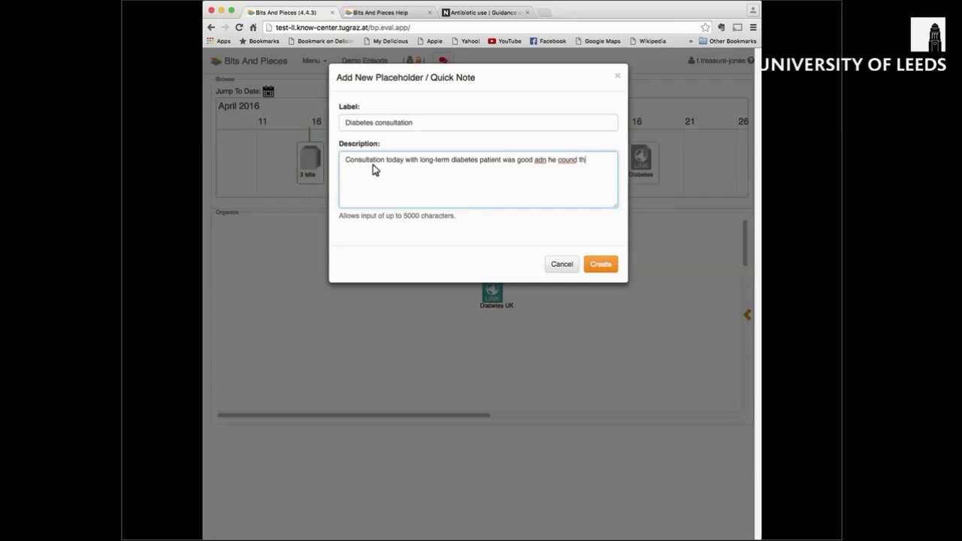
{"action": "key", "text": "BackSpace"}
{"action": "key", "text": "BackSpace"}
{"action": "key", "text": "BackSpace"}
{"action": "key", "text": "BackSpace"}
{"action": "key", "text": "BackSpace"}
{"action": "key", "text": "BackSpace"}
{"action": "key", "text": "BackSpace"}
{"action": "key", "text": "BackSpace"}
{"action": "key", "text": "BackSpace"}
{"action": "type", "text": "found the Diabetes UK site useful."}
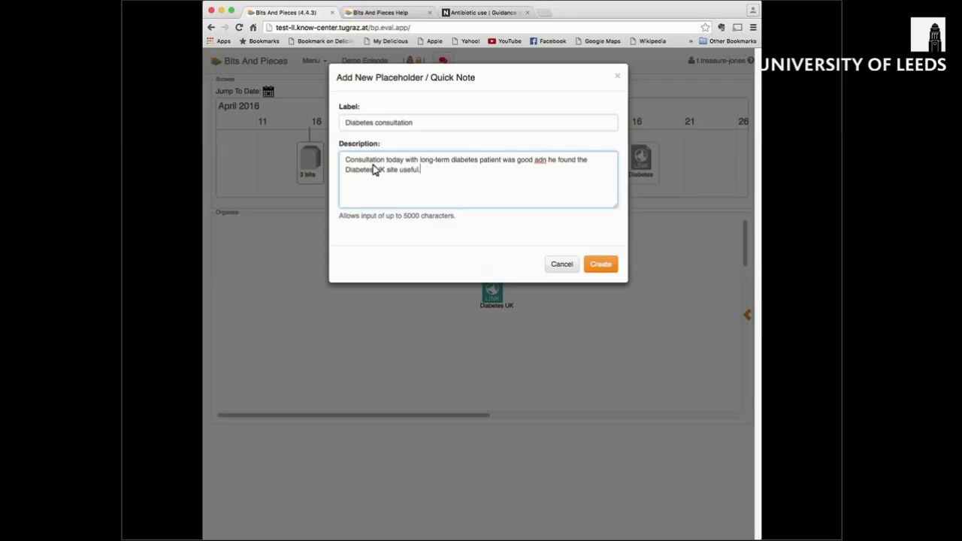
{"action": "double_click", "coordinate": [541, 161]}
{"action": "type", "text": "and"}
{"action": "left_click", "coordinate": [608, 268]}
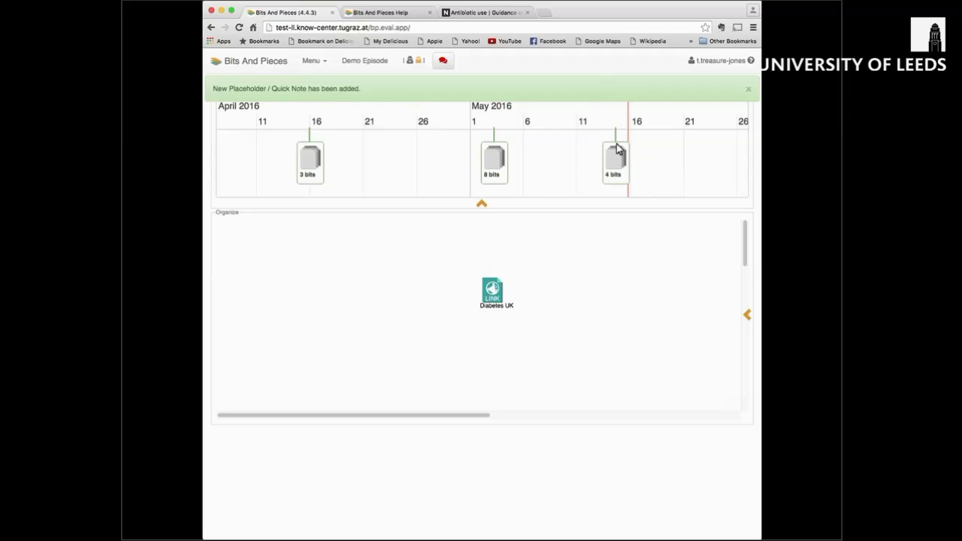
Step: Start a new file bit and attach diabetes and depression.png from the B&P Demo May 2016 folder
{"action": "left_click", "coordinate": [748, 88]}
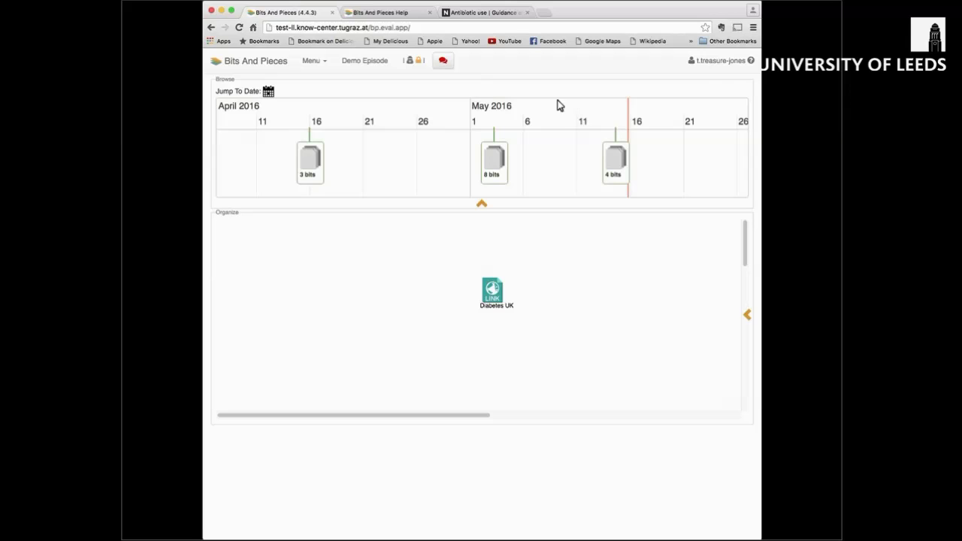
{"action": "left_click", "coordinate": [326, 64]}
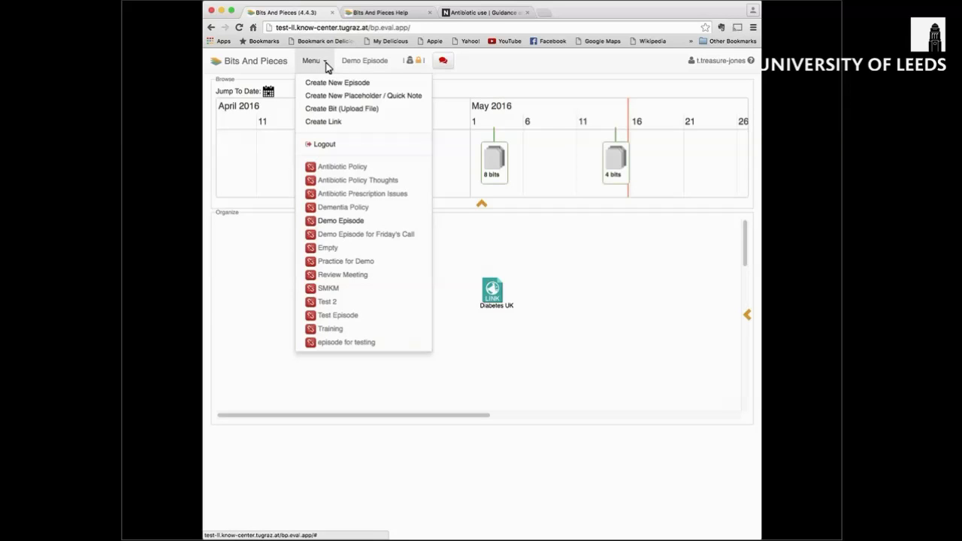
{"action": "left_click", "coordinate": [363, 113]}
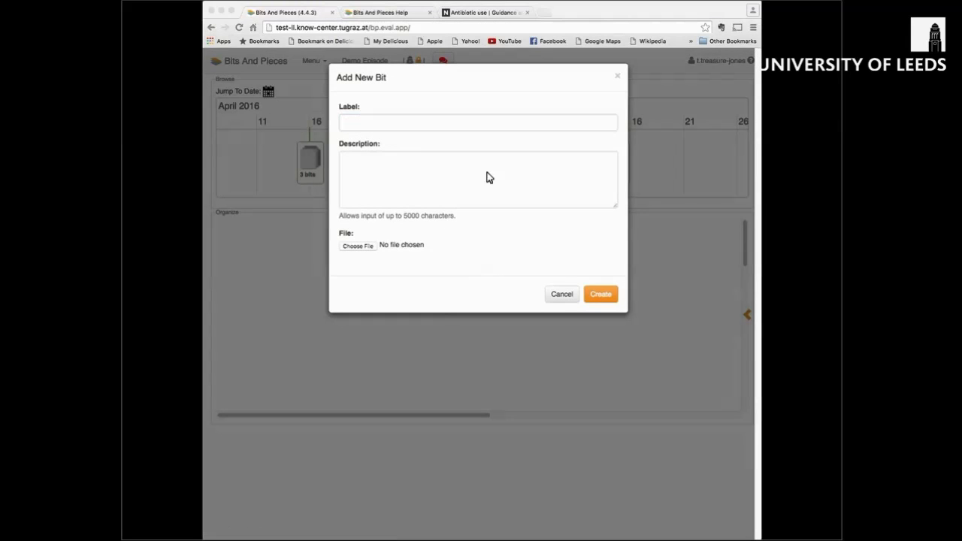
{"action": "left_click", "coordinate": [360, 248]}
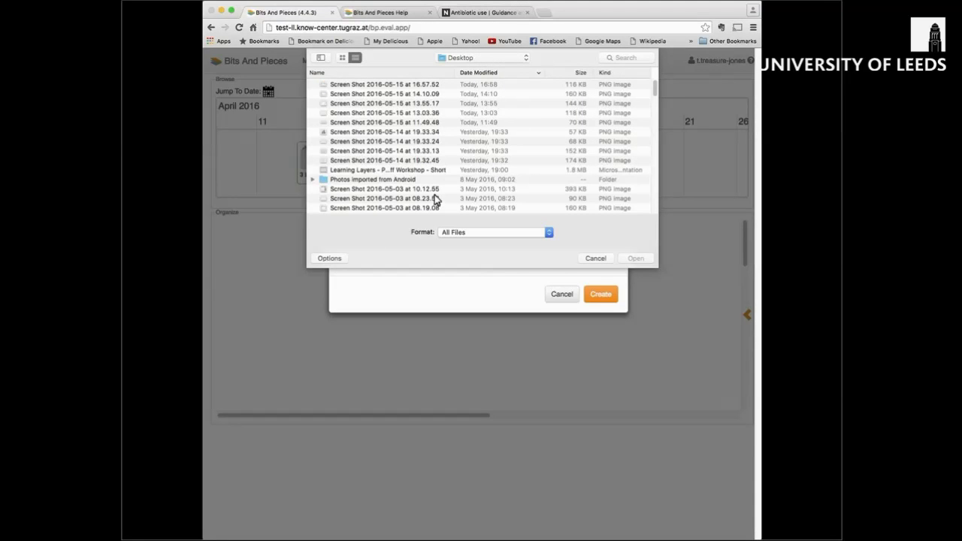
{"action": "left_click", "coordinate": [526, 57]}
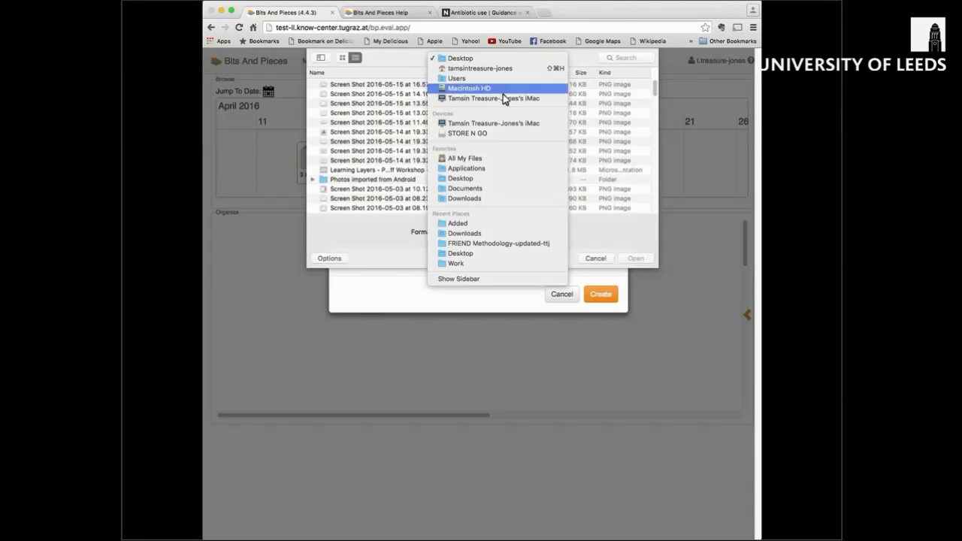
{"action": "left_click", "coordinate": [501, 132]}
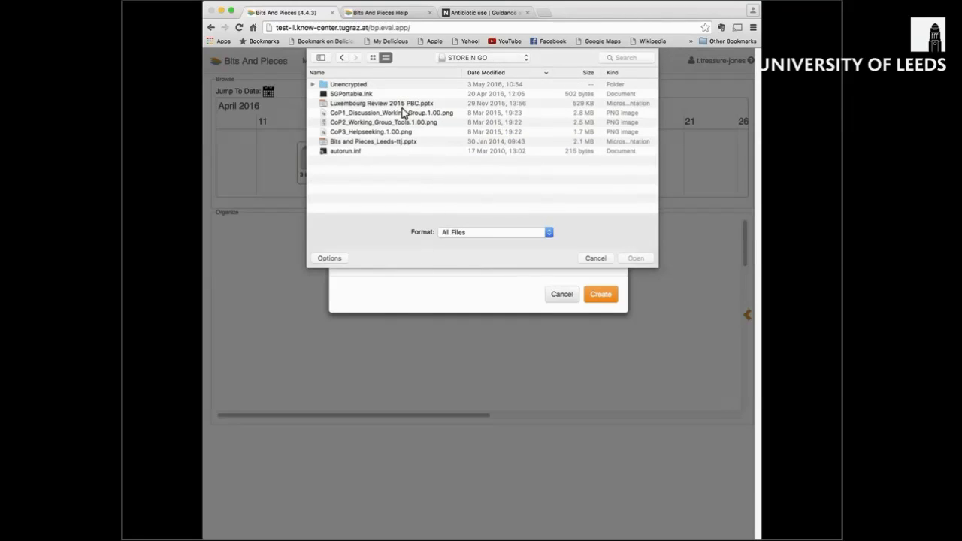
{"action": "double_click", "coordinate": [344, 86]}
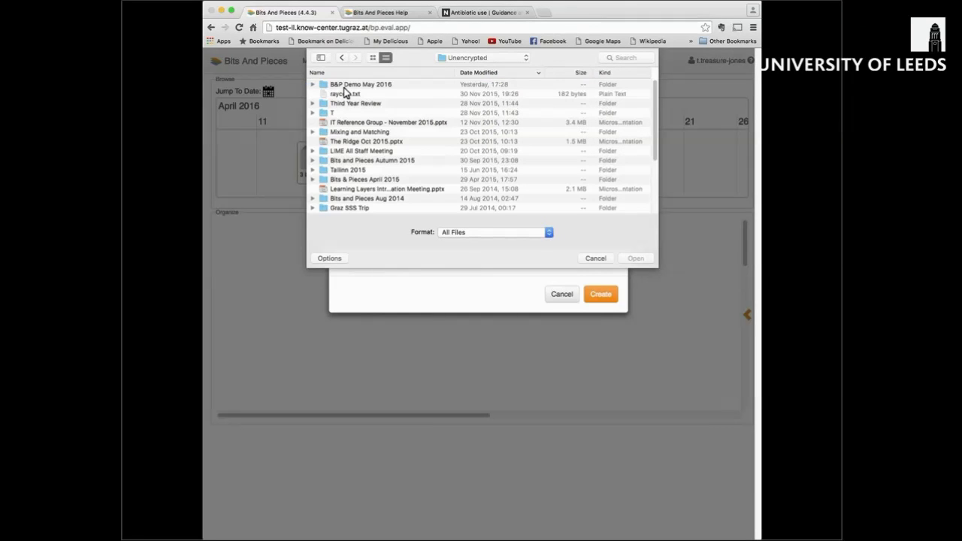
{"action": "double_click", "coordinate": [346, 86]}
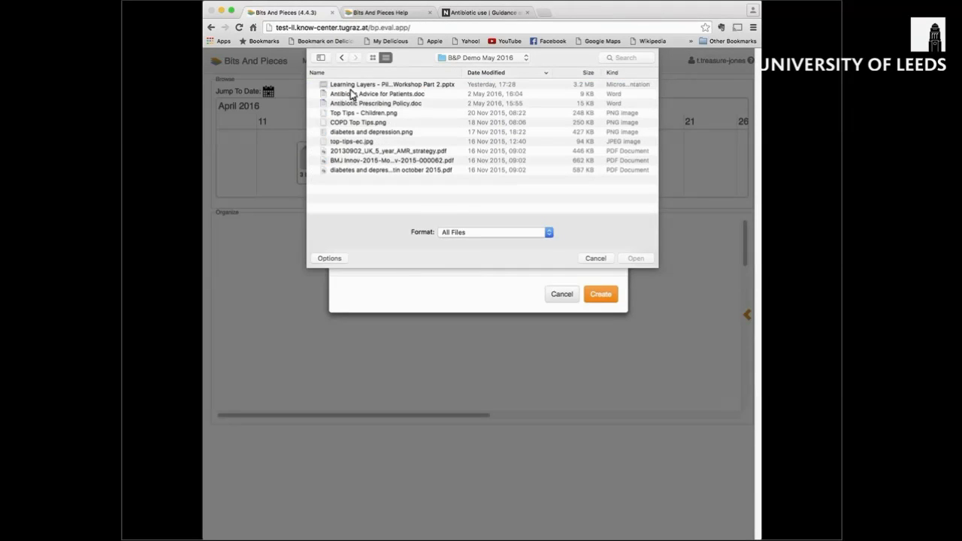
{"action": "left_click", "coordinate": [388, 131]}
{"action": "left_click", "coordinate": [635, 258]}
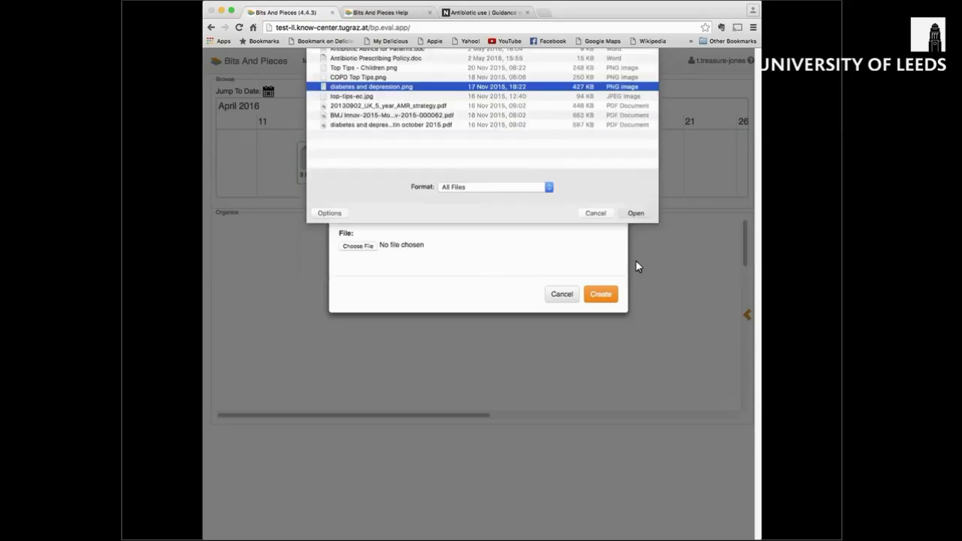
Step: Label the bit 'Guidance on diabetes and depression' and create it
{"action": "left_click", "coordinate": [439, 124]}
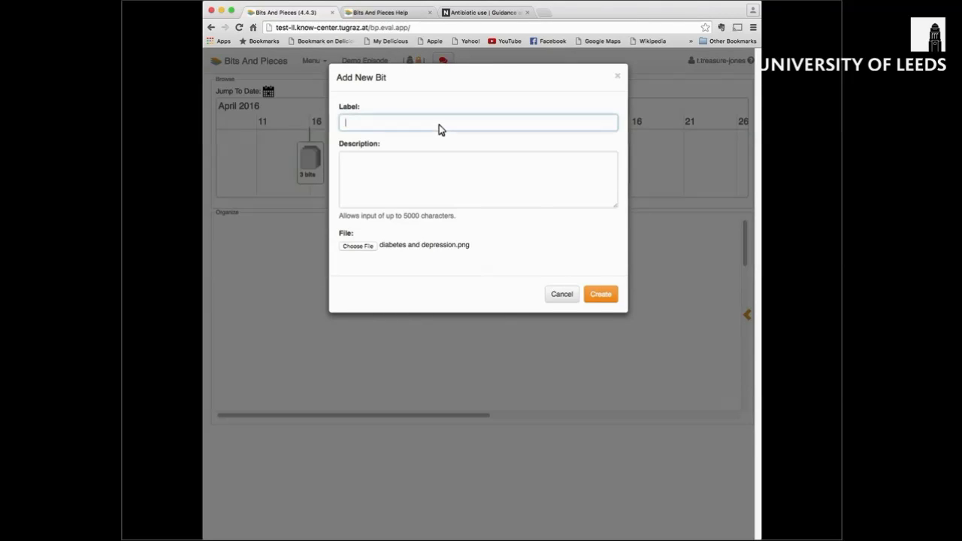
{"action": "type", "text": "Guidance on diabetes and d"}
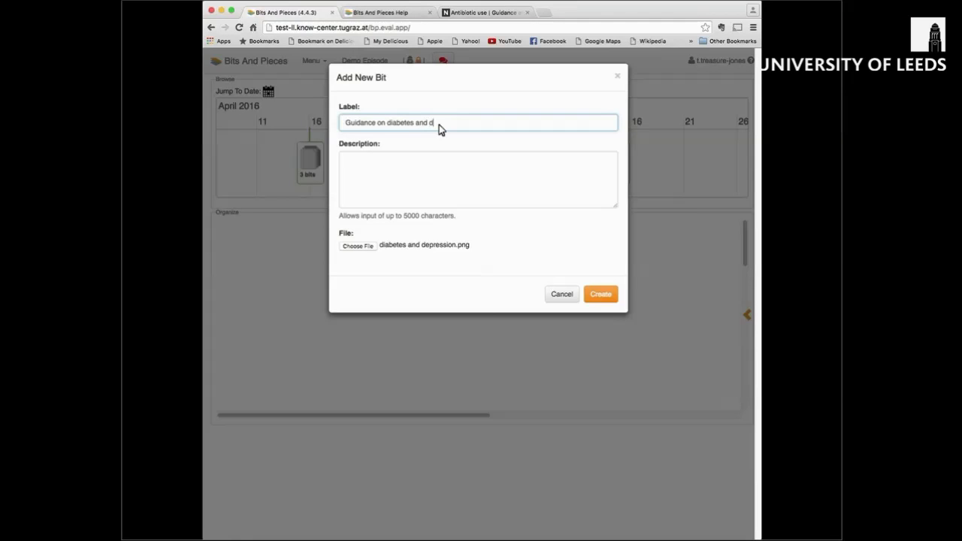
{"action": "type", "text": "epression"}
{"action": "left_click", "coordinate": [604, 299]}
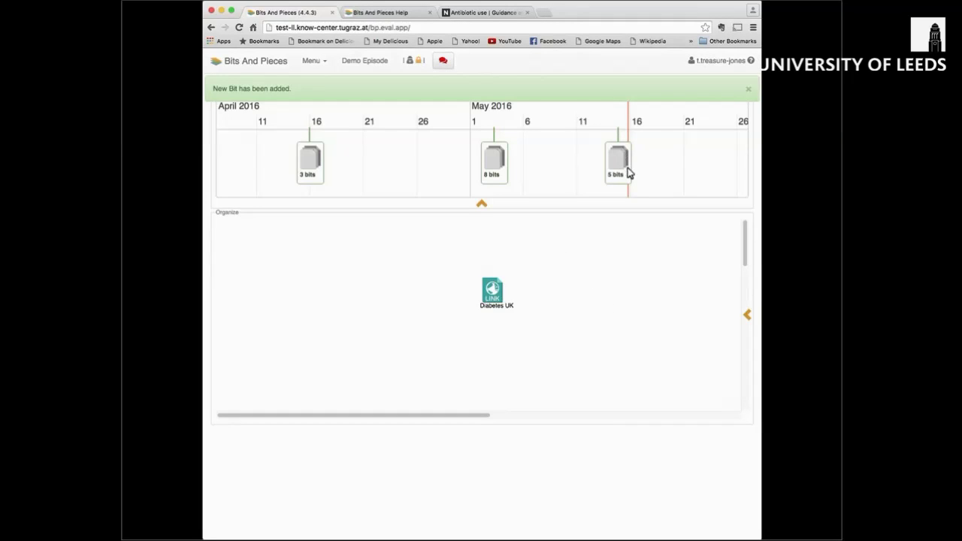
Step: Start an Add New Link form and copy the NICE antibiotic use page's web address
{"action": "left_click", "coordinate": [323, 63]}
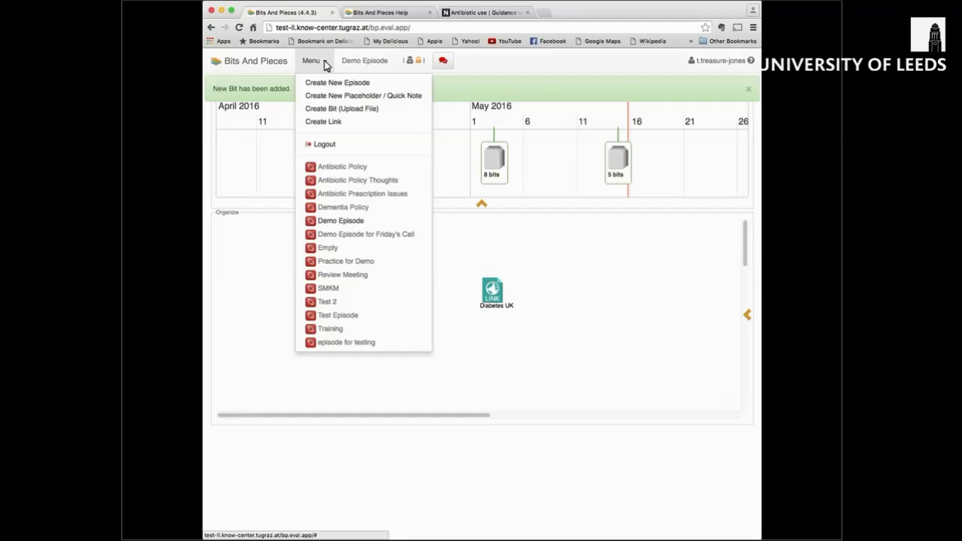
{"action": "left_click", "coordinate": [343, 128]}
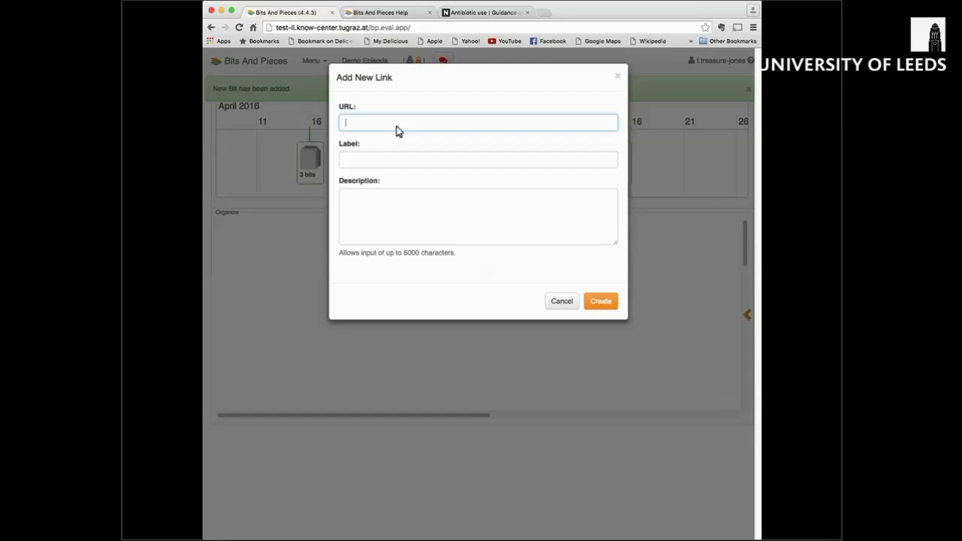
{"action": "left_click", "coordinate": [467, 14]}
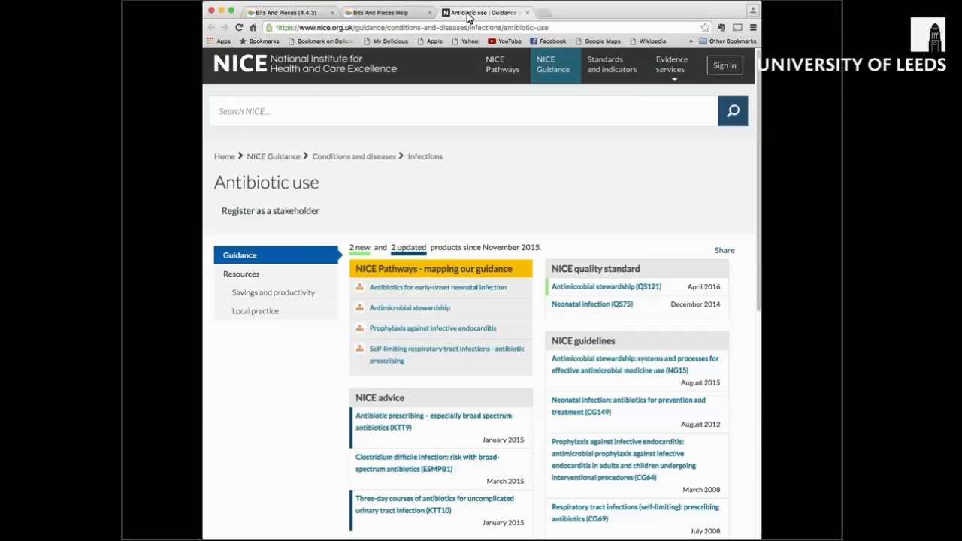
{"action": "left_click", "coordinate": [388, 30]}
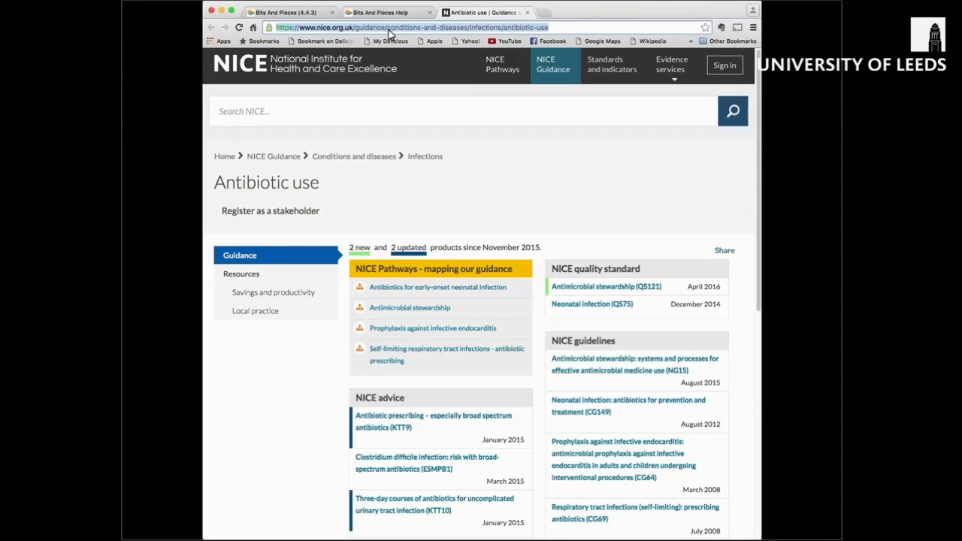
{"action": "right_click", "coordinate": [388, 31]}
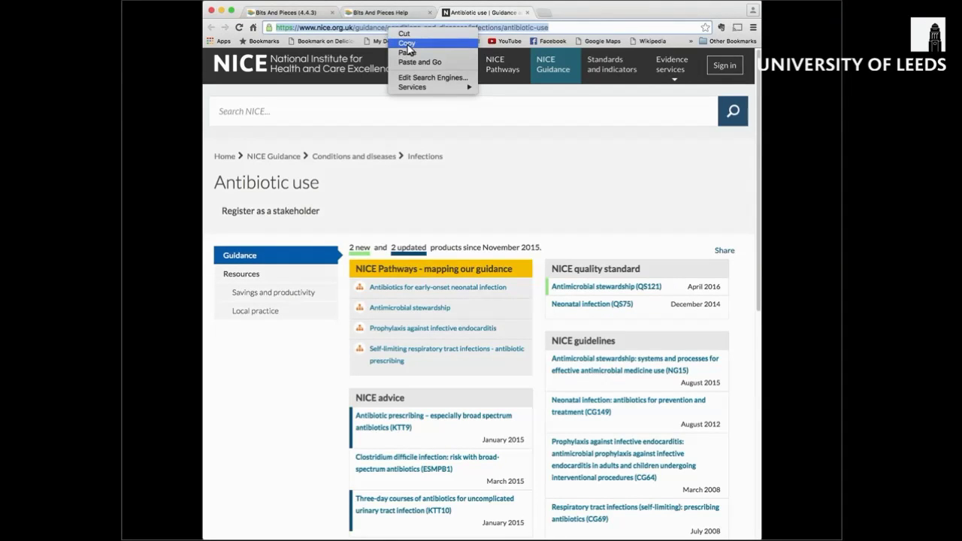
{"action": "left_click", "coordinate": [406, 45]}
{"action": "left_click", "coordinate": [303, 15]}
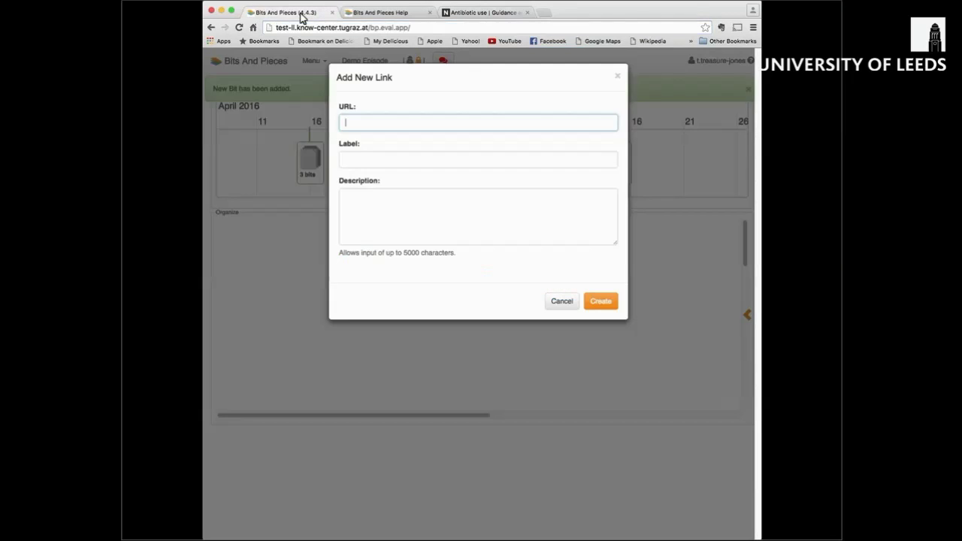
Step: Paste the NICE address as the URL, label it 'NICE guidance on antibiotic prescribing', and create the link
{"action": "right_click", "coordinate": [407, 127]}
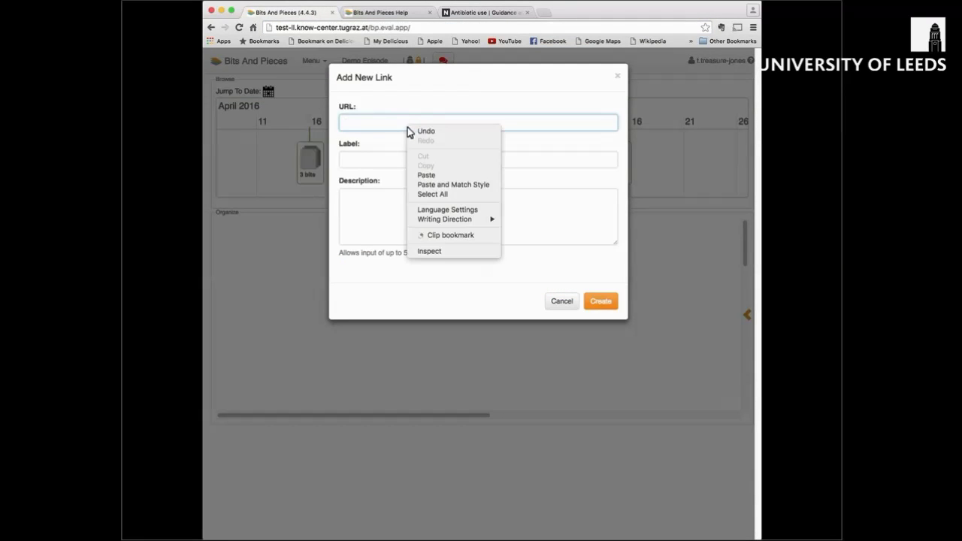
{"action": "left_click", "coordinate": [444, 174]}
{"action": "left_click", "coordinate": [450, 162]}
{"action": "type", "text": "NICE"}
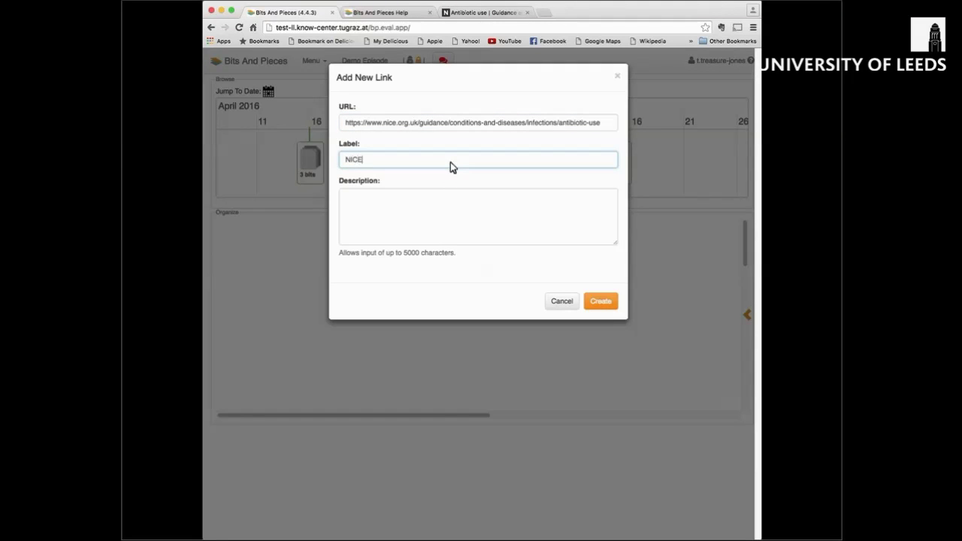
{"action": "type", "text": " guidance on antibiotic prescribing"}
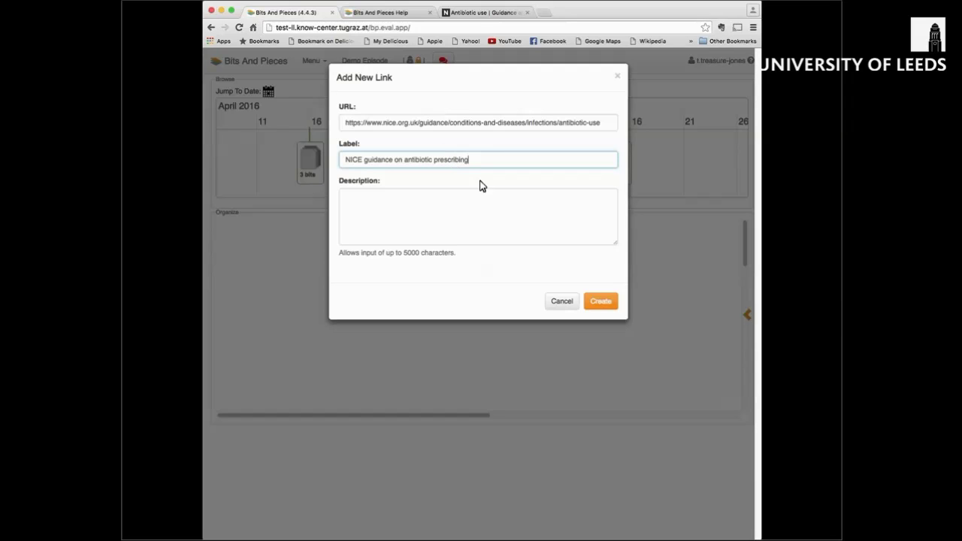
{"action": "left_click", "coordinate": [605, 303]}
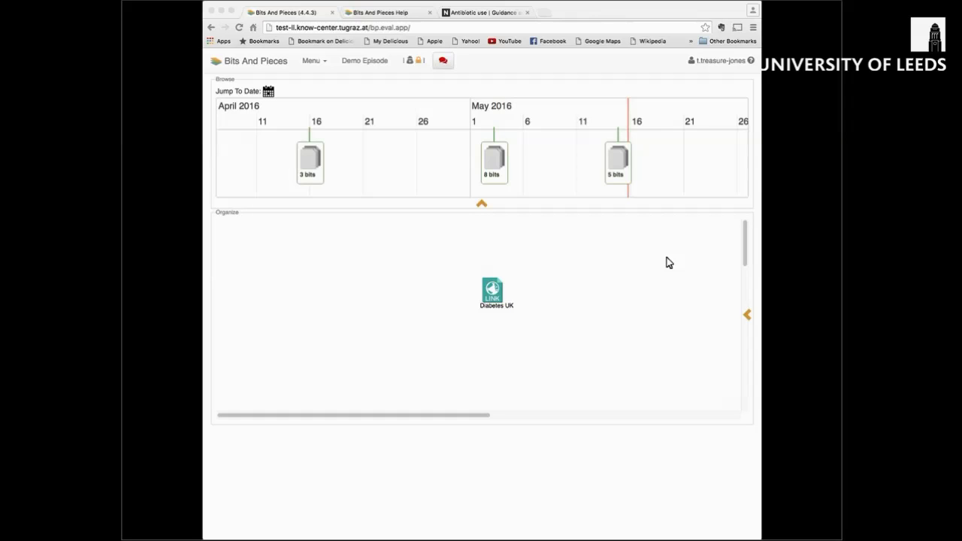
Step: Expand the mid-May 5 bits stack, collapse it, then expand it again to show its five items
{"action": "left_click", "coordinate": [620, 163]}
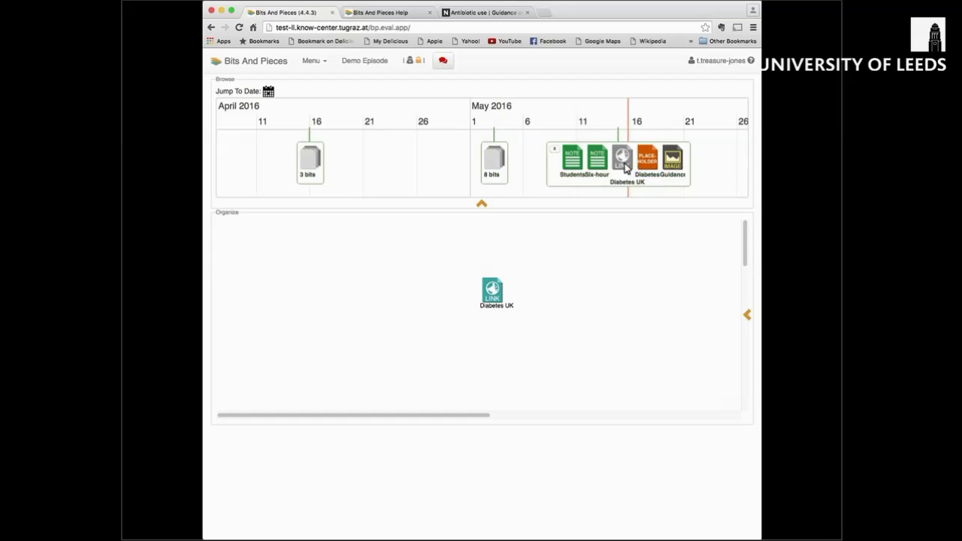
{"action": "left_click", "coordinate": [555, 154]}
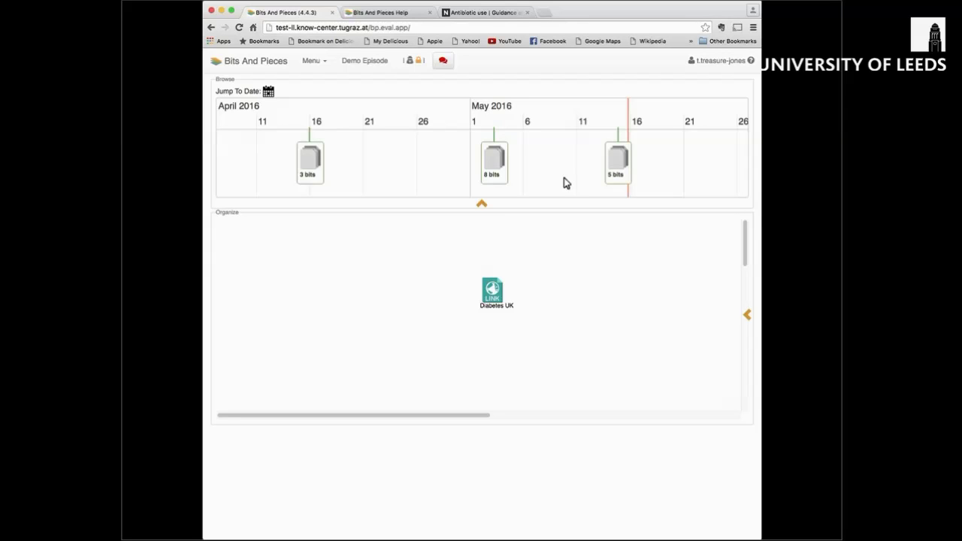
{"action": "left_click", "coordinate": [618, 160]}
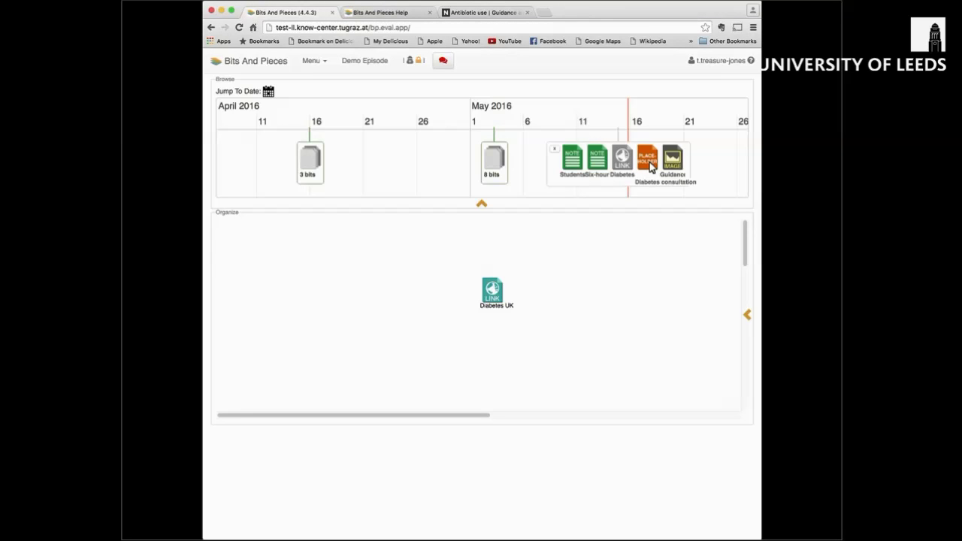
Step: Give the Diabetes consultation placeholder the user tag 'diabetes' and close its details panel
{"action": "left_click", "coordinate": [649, 162]}
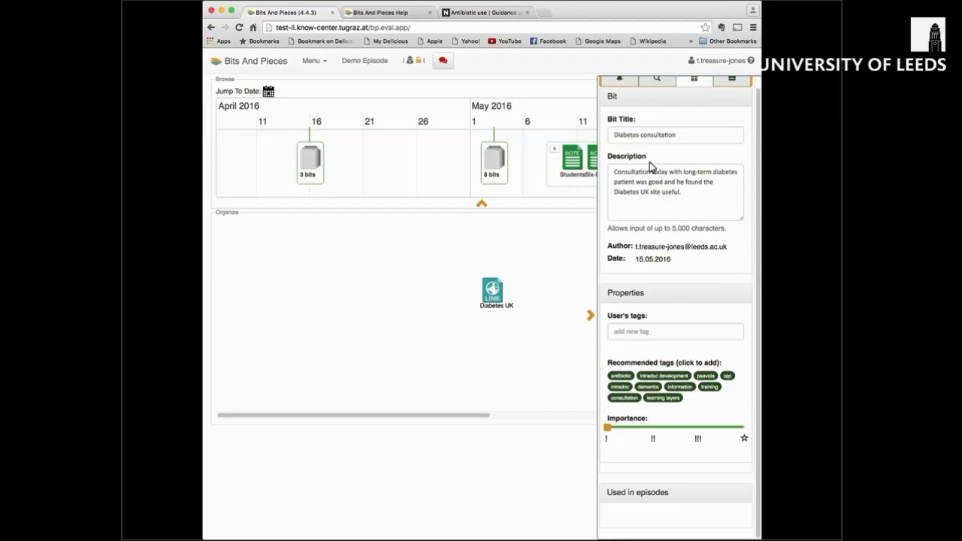
{"action": "scroll", "coordinate": [755, 182], "scroll_direction": "up", "scroll_amount": 1}
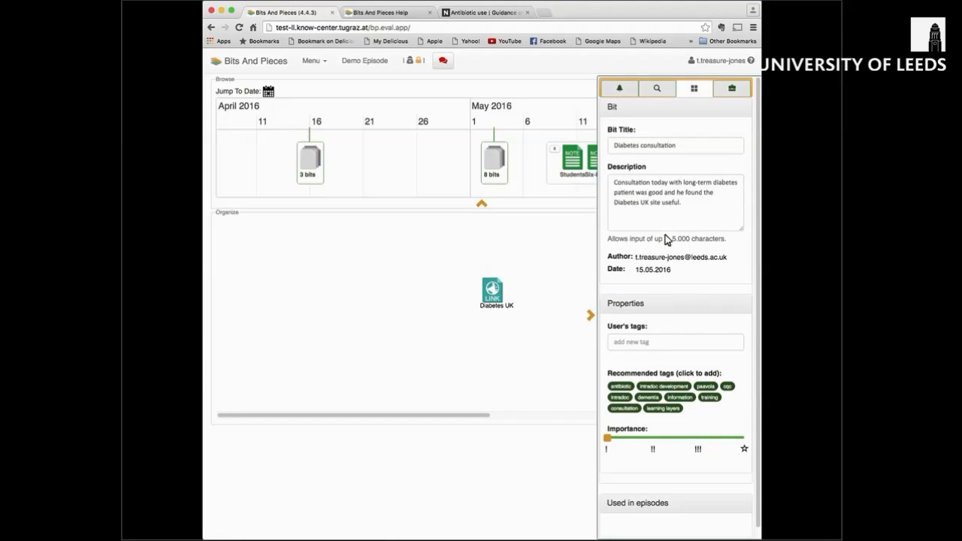
{"action": "left_click", "coordinate": [644, 346]}
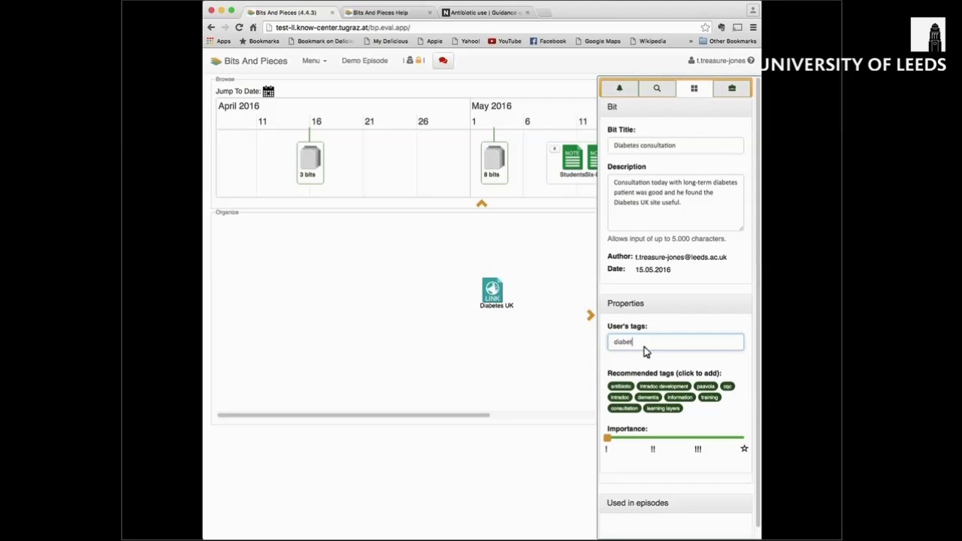
{"action": "type", "text": "diabetes"}
{"action": "key", "text": "Return"}
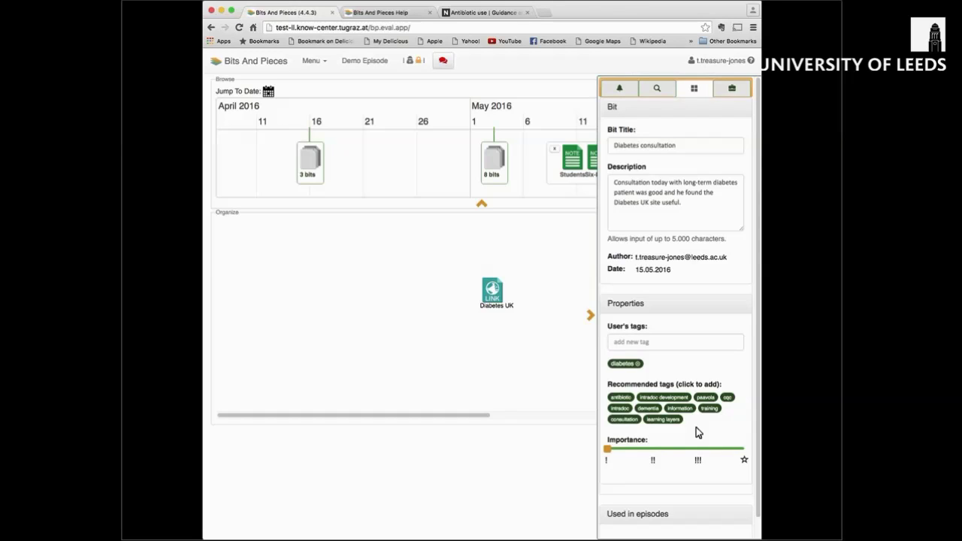
{"action": "left_click", "coordinate": [590, 316]}
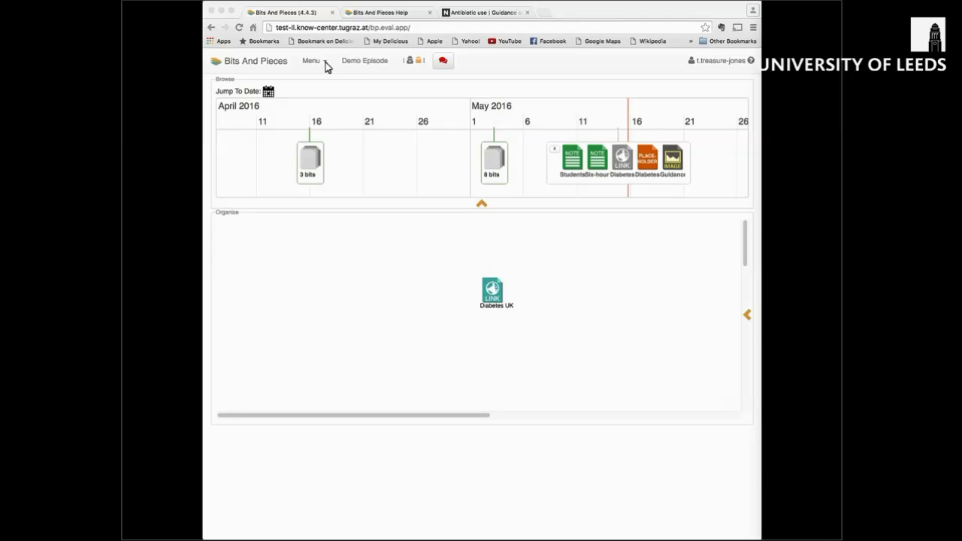
Step: Create a new episode labelled 'Antibiotic Policy Review'
{"action": "left_click", "coordinate": [324, 66]}
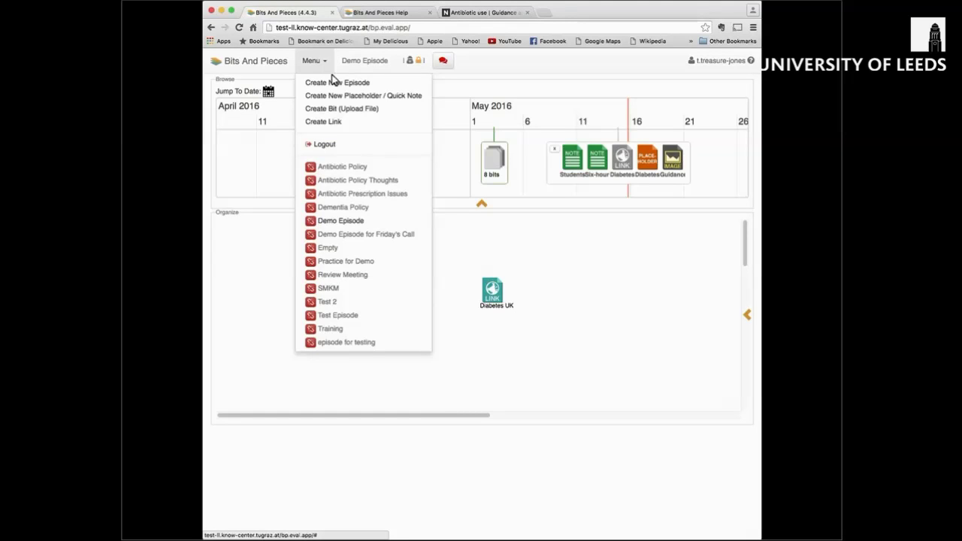
{"action": "left_click", "coordinate": [337, 84]}
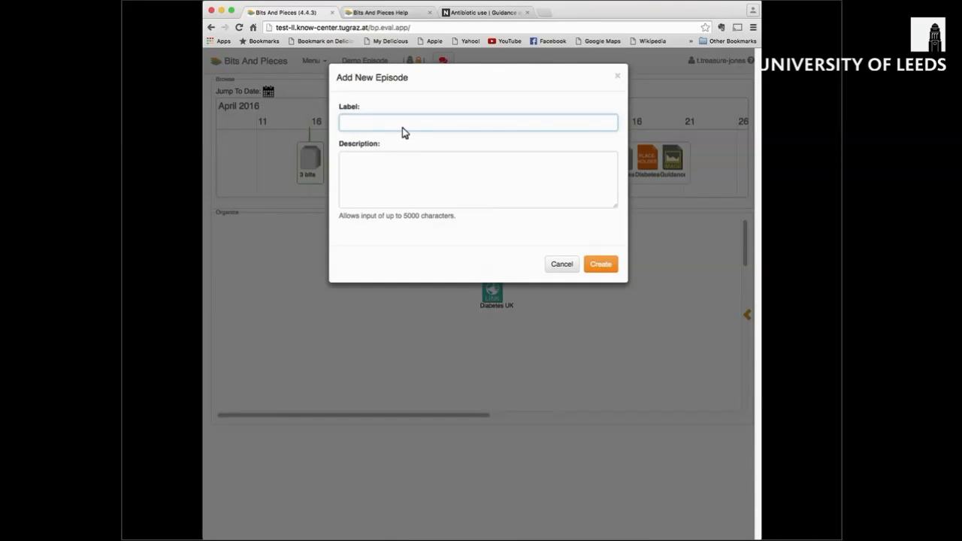
{"action": "type", "text": "Antibiotic Policy Review"}
{"action": "left_click", "coordinate": [599, 270]}
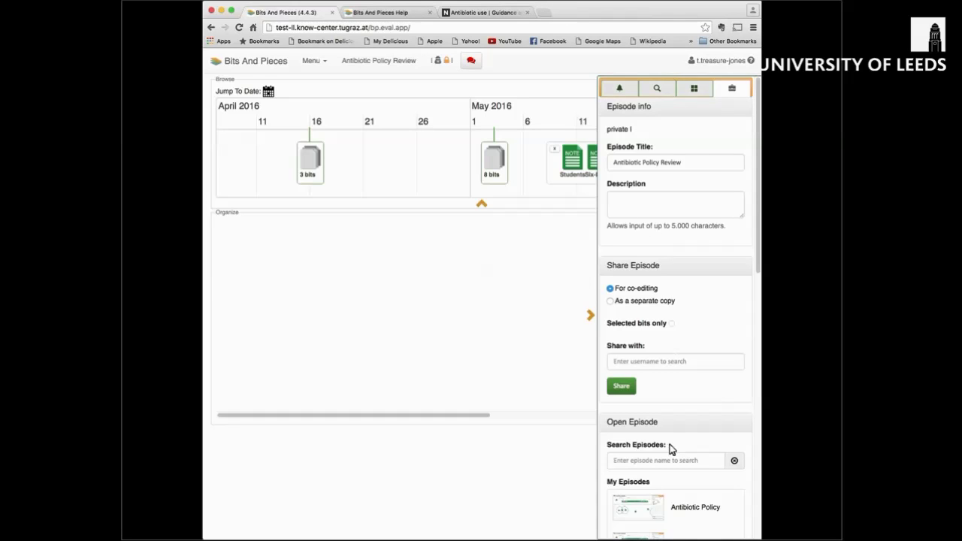
Step: Leave the Antibiotic Policy Review description empty and collapse the Episode info panel
{"action": "left_click", "coordinate": [674, 211]}
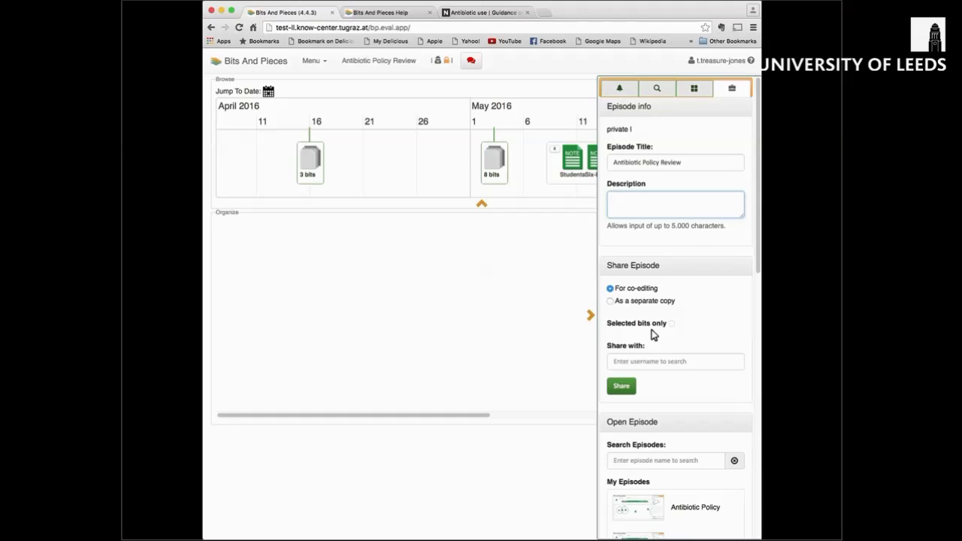
{"action": "left_click", "coordinate": [590, 317]}
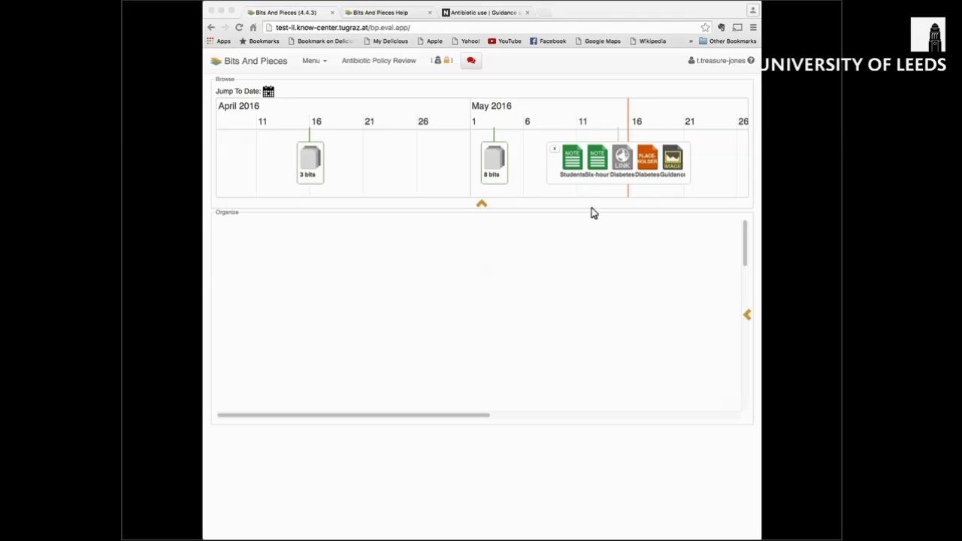
Step: Pan the timeline to late March through mid-May and expand the 8 bits stack
{"action": "left_click", "coordinate": [449, 154]}
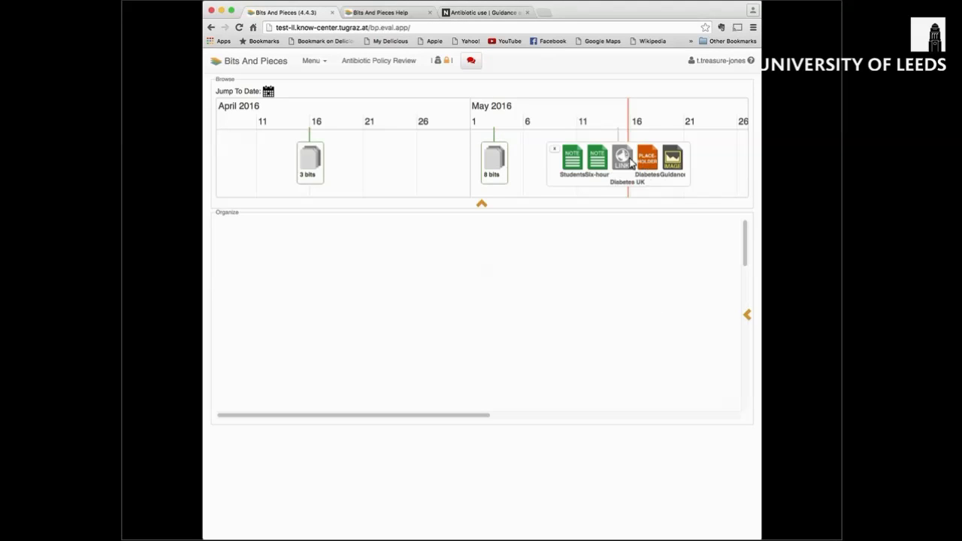
{"action": "left_click_drag", "start_coordinate": [404, 162], "coordinate": [498, 161]}
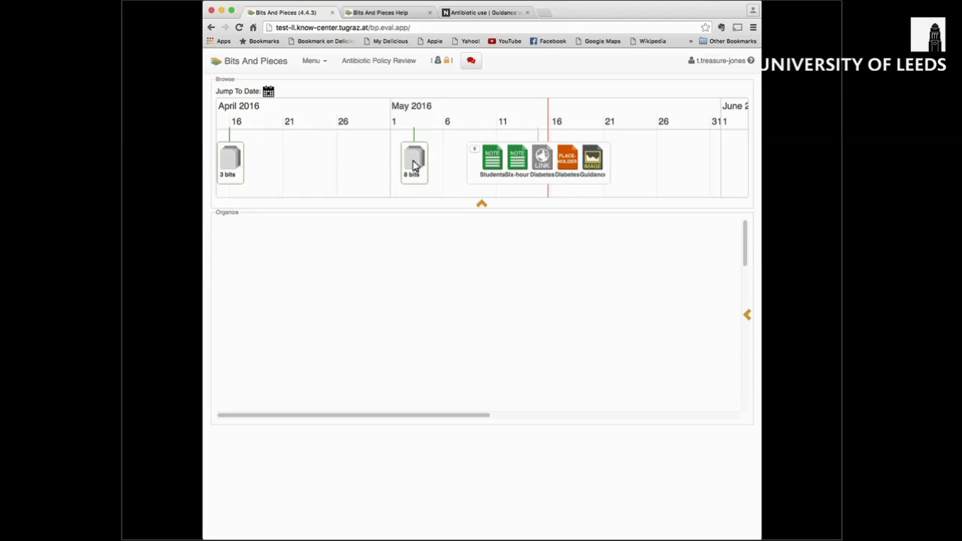
{"action": "left_click", "coordinate": [414, 165]}
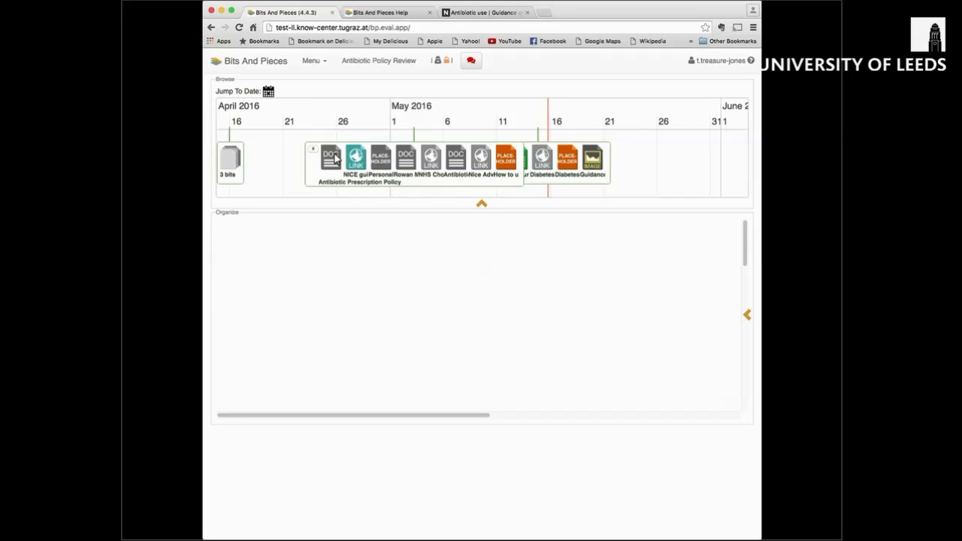
Step: Drag six bits into the Organize area (two policy documents, a reflection placeholder, three links), then collapse the cluster
{"action": "left_click_drag", "start_coordinate": [335, 159], "coordinate": [327, 257]}
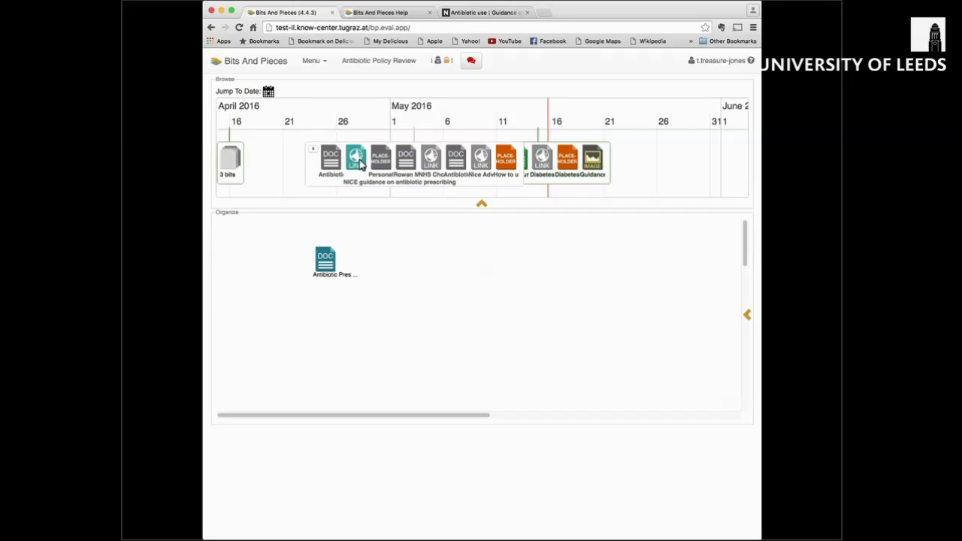
{"action": "left_click_drag", "start_coordinate": [358, 161], "coordinate": [366, 304]}
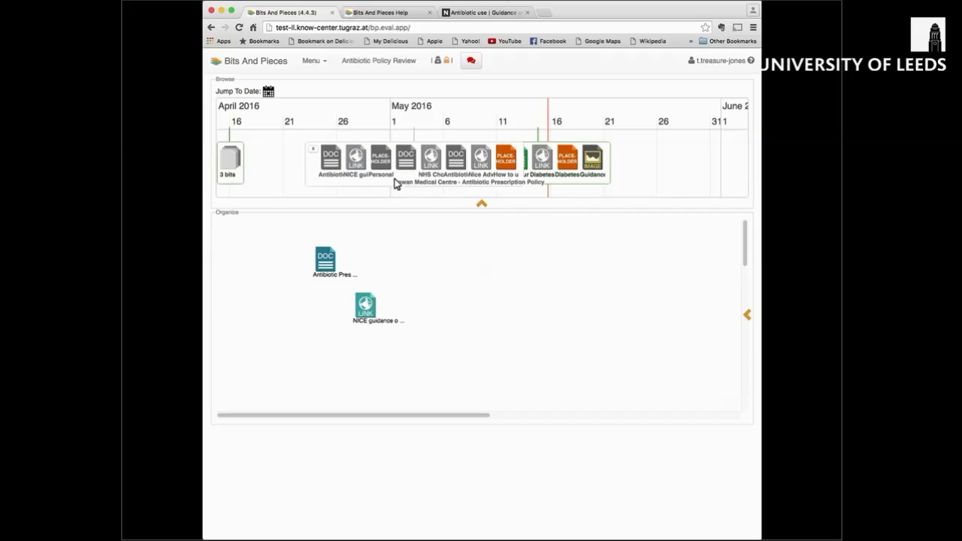
{"action": "left_click_drag", "start_coordinate": [381, 160], "coordinate": [411, 272]}
{"action": "left_click_drag", "start_coordinate": [410, 160], "coordinate": [434, 338]}
{"action": "left_click_drag", "start_coordinate": [433, 162], "coordinate": [496, 265]}
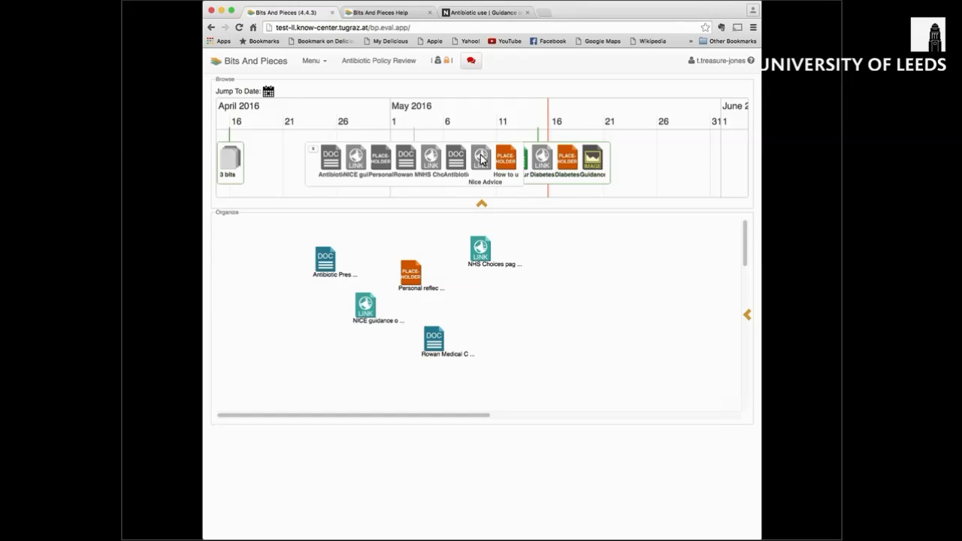
{"action": "left_click_drag", "start_coordinate": [481, 159], "coordinate": [498, 327]}
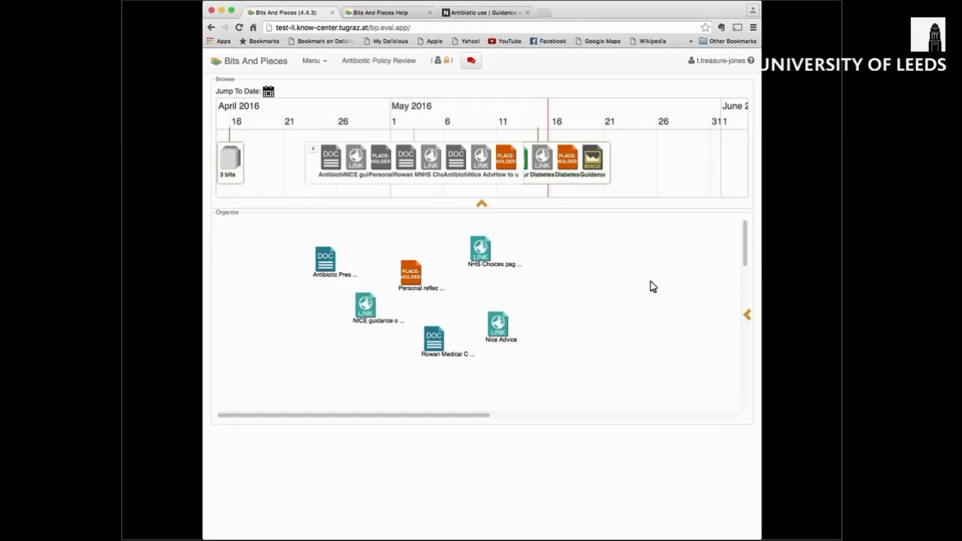
{"action": "left_click", "coordinate": [312, 149]}
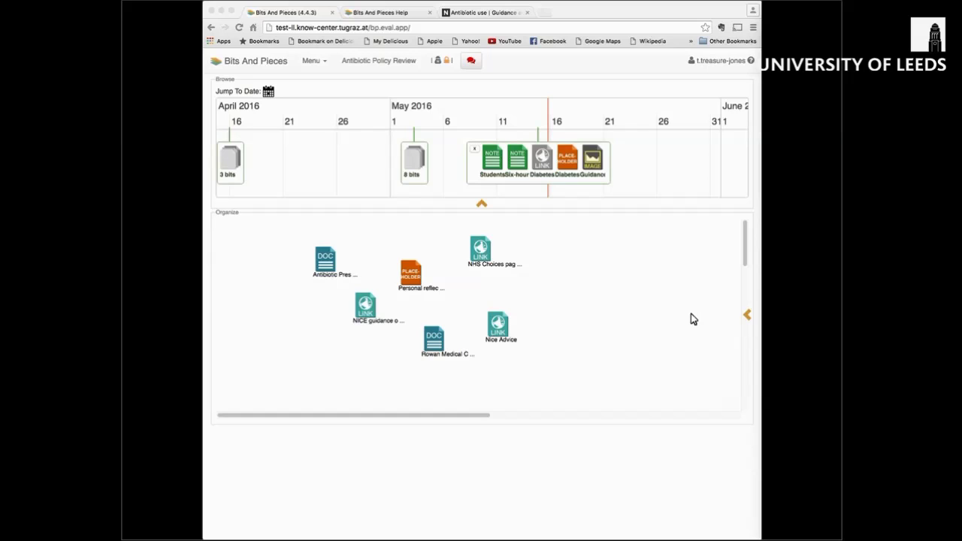
{"action": "left_click", "coordinate": [748, 317]}
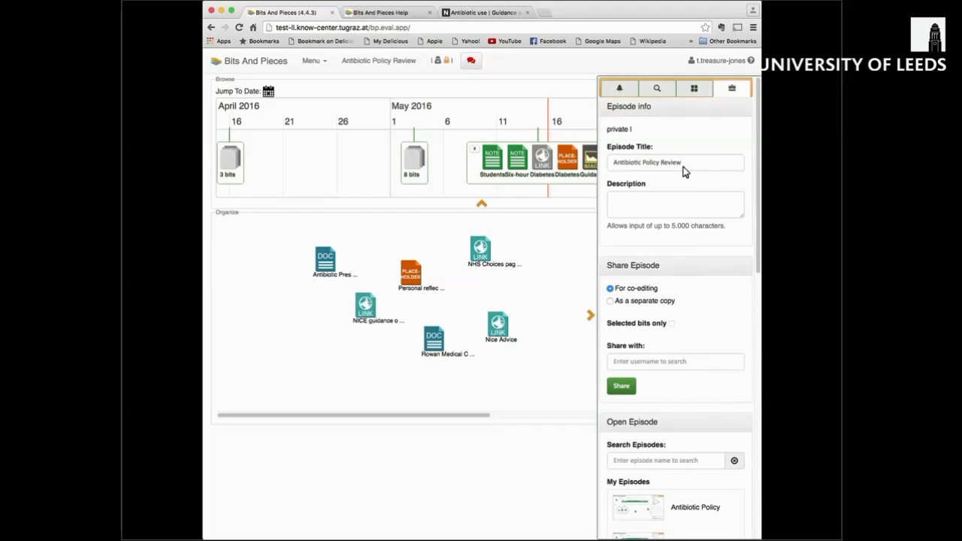
Step: Switch the side panel to the Search view, with its tag cloud and text field
{"action": "left_click", "coordinate": [664, 89]}
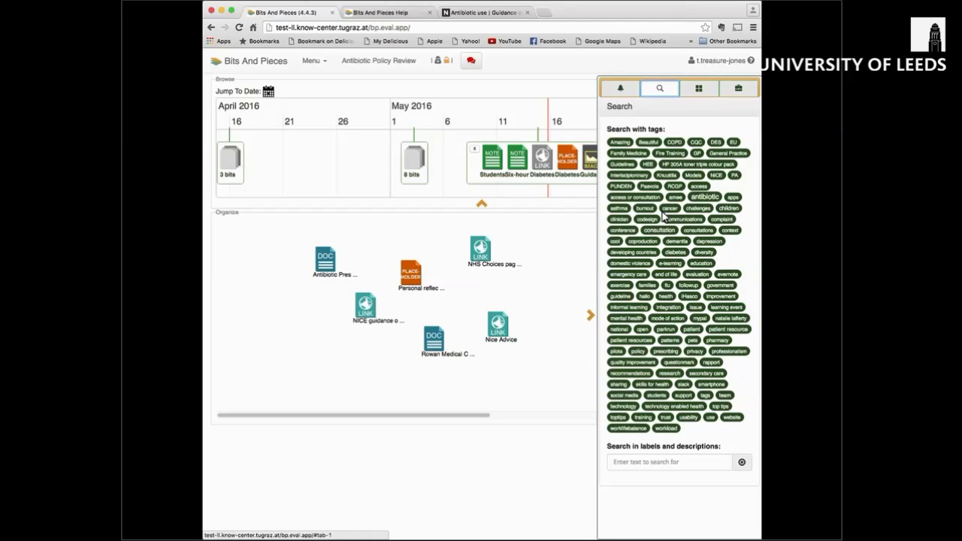
Step: Try a text search for 'antibiotic', clear it, then filter by the 'antibiotic' tag instead
{"action": "left_click", "coordinate": [686, 464]}
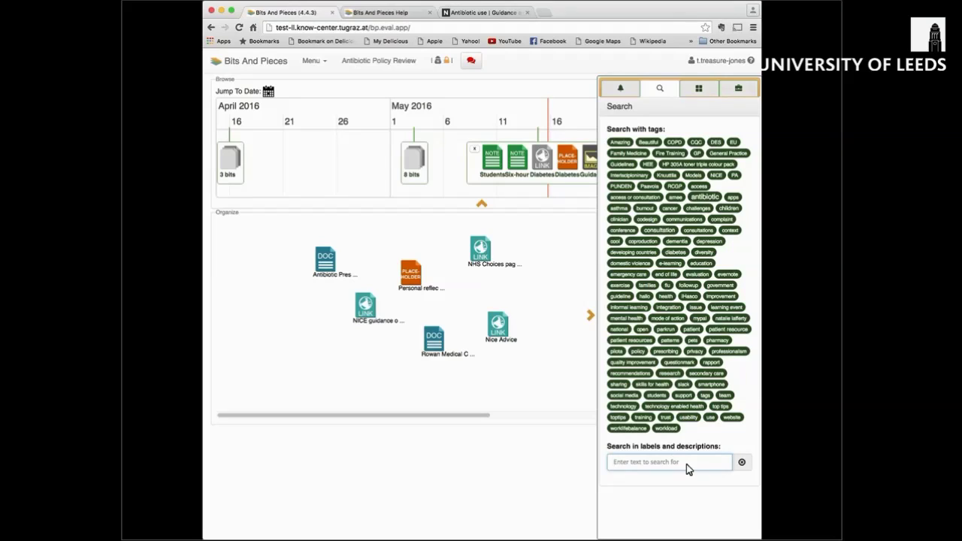
{"action": "type", "text": "antibiotic"}
{"action": "key", "text": "BackSpace"}
{"action": "key", "text": "BackSpace"}
{"action": "key", "text": "BackSpace"}
{"action": "key", "text": "BackSpace"}
{"action": "key", "text": "BackSpace"}
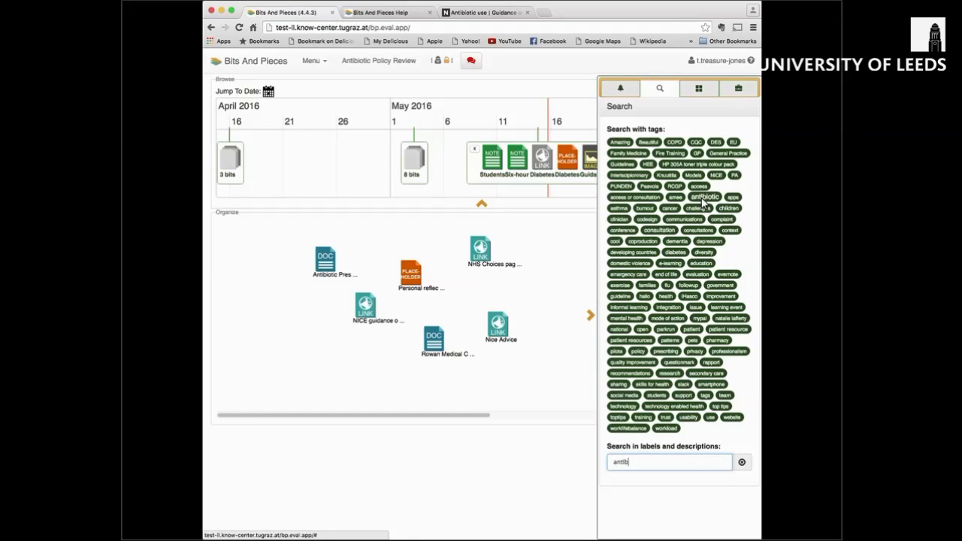
{"action": "left_click_drag", "start_coordinate": [629, 462], "coordinate": [606, 466]}
{"action": "key", "text": "BackSpace"}
{"action": "left_click", "coordinate": [704, 197]}
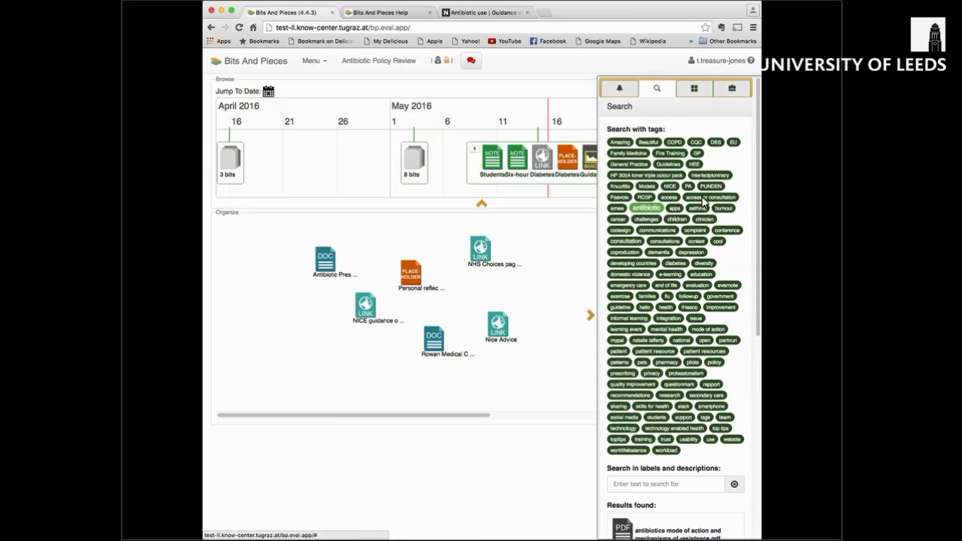
{"action": "scroll", "coordinate": [759, 171], "scroll_direction": "down", "scroll_amount": 1}
Step: Add five results to Organize, including UK Antibiotic 5 Year Policy, European Antibiotic Awareness Day and Consultation reflection
{"action": "left_click_drag", "start_coordinate": [759, 171], "coordinate": [741, 391]}
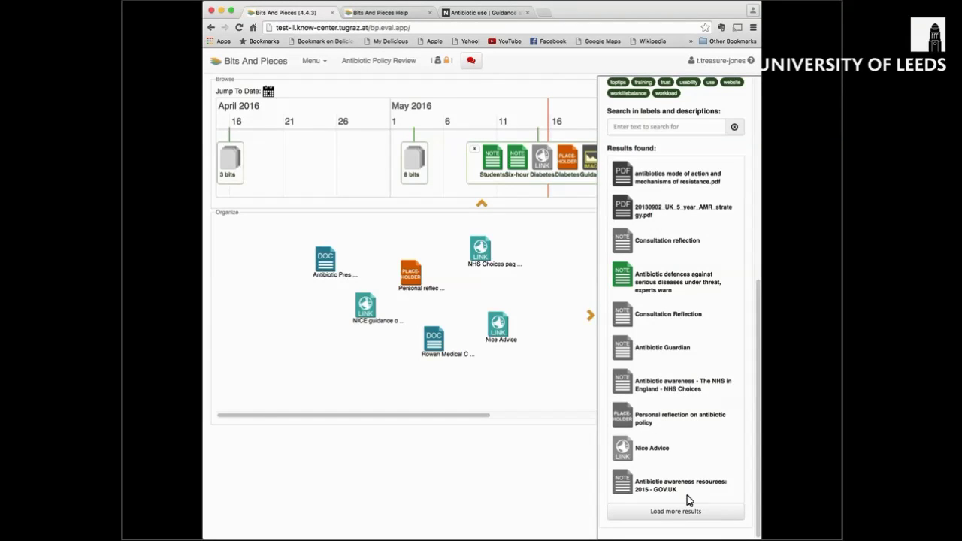
{"action": "left_click_drag", "start_coordinate": [624, 483], "coordinate": [552, 352]}
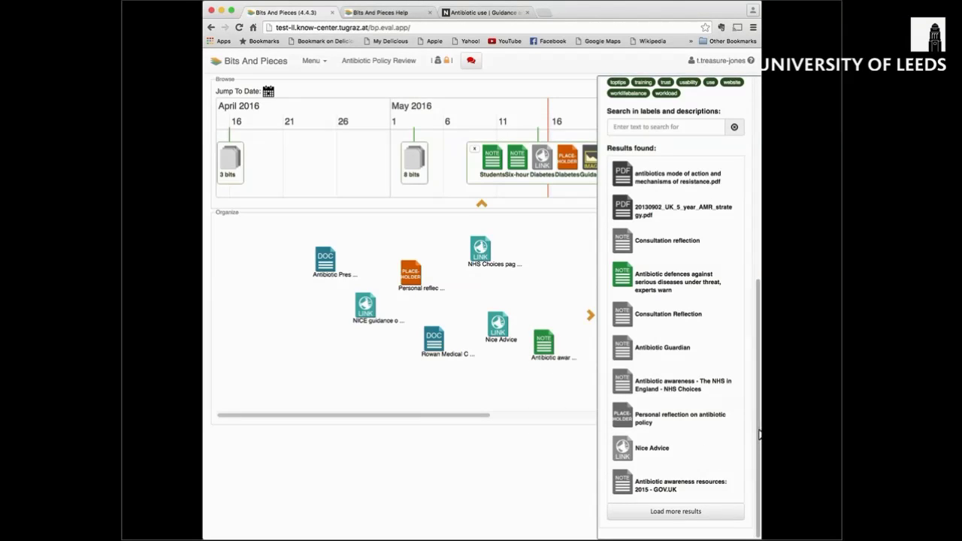
{"action": "left_click", "coordinate": [679, 515]}
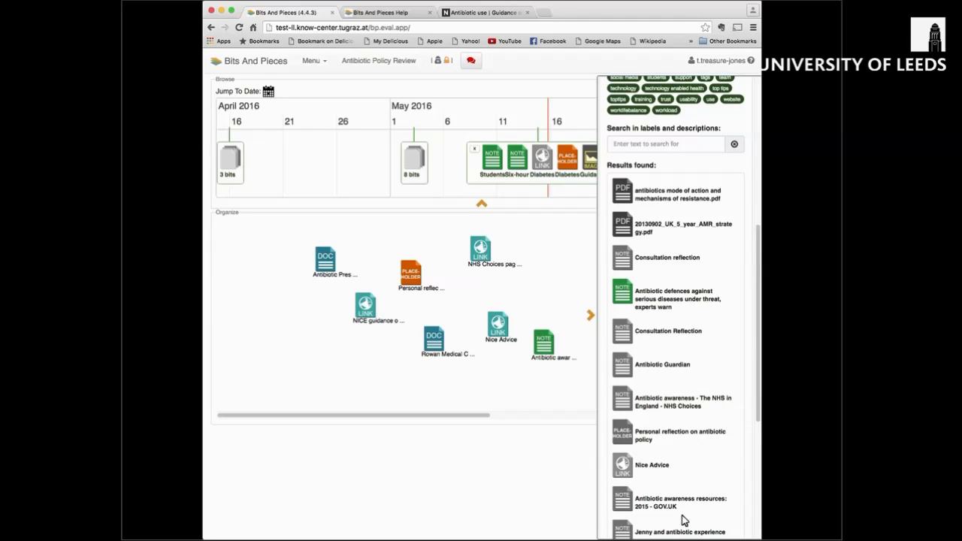
{"action": "left_click_drag", "start_coordinate": [759, 258], "coordinate": [750, 386]}
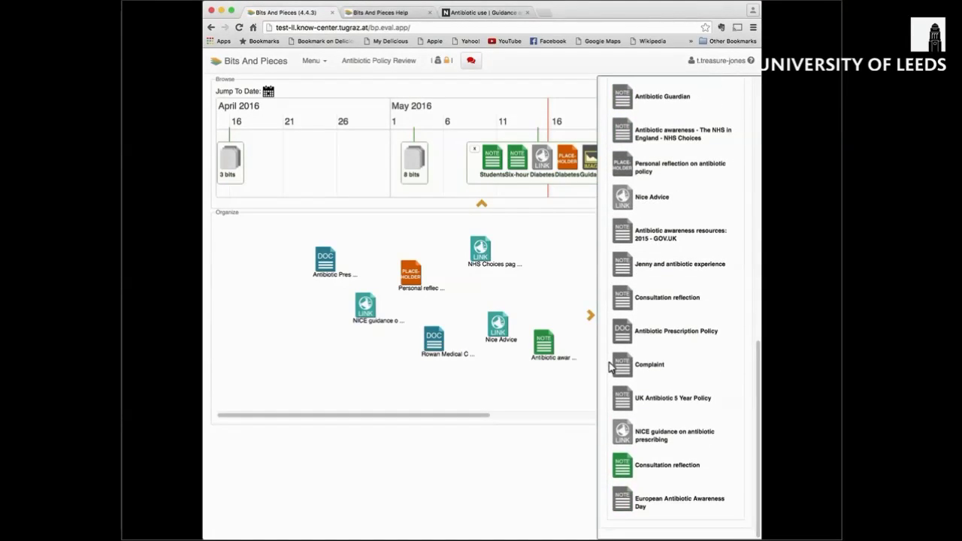
{"action": "left_click_drag", "start_coordinate": [624, 369], "coordinate": [552, 282]}
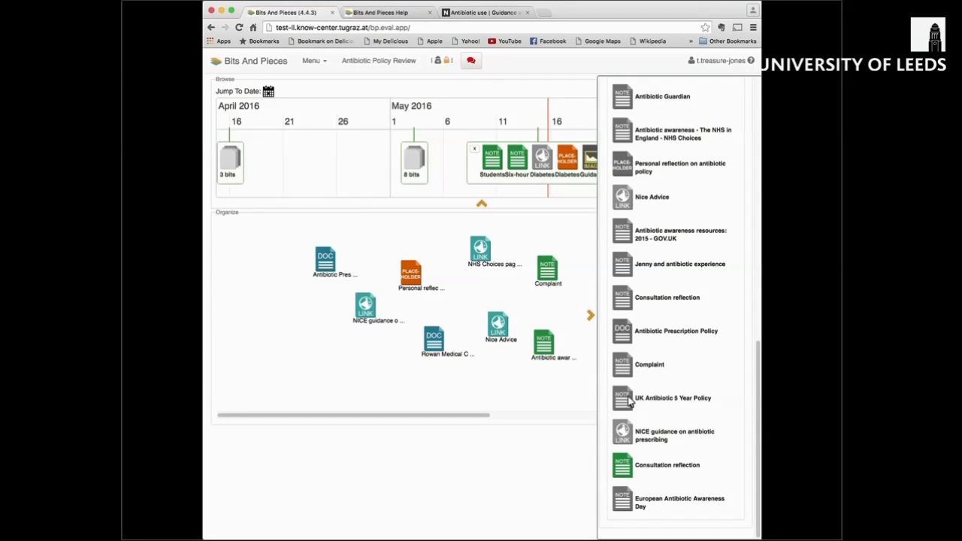
{"action": "left_click_drag", "start_coordinate": [626, 405], "coordinate": [509, 381]}
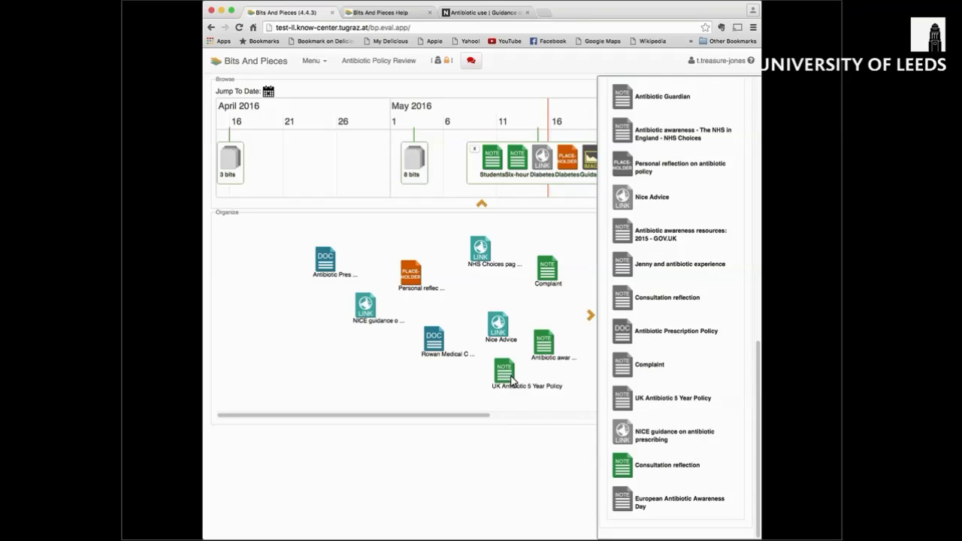
{"action": "left_click_drag", "start_coordinate": [619, 506], "coordinate": [395, 370]}
{"action": "left_click_drag", "start_coordinate": [621, 453], "coordinate": [470, 303]}
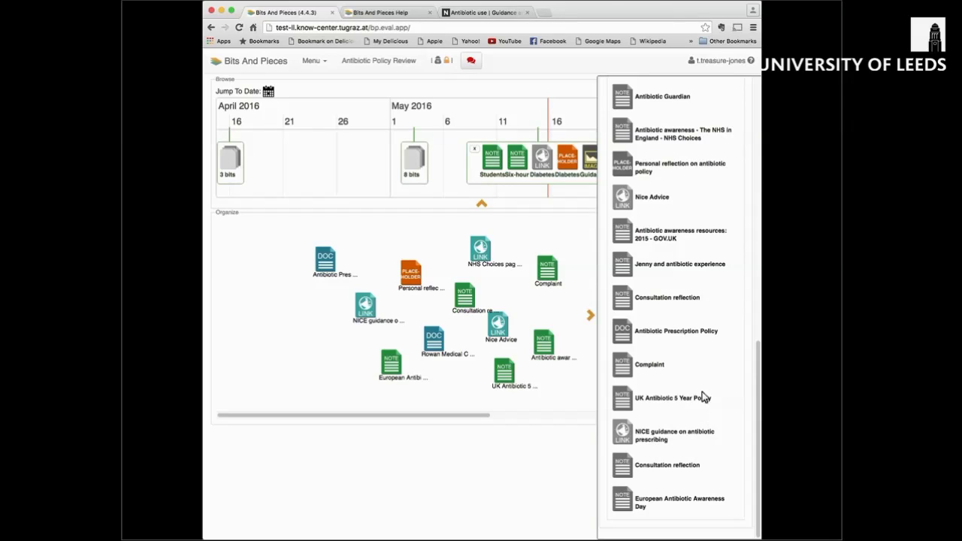
{"action": "left_click", "coordinate": [467, 301]}
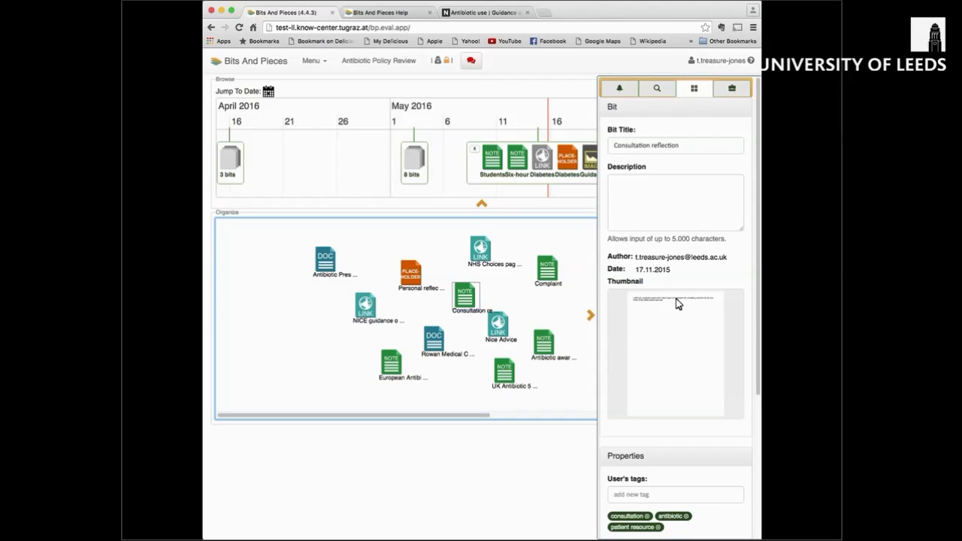
Step: Open the Consultation reflection note's attached PDF in a new tab
{"action": "double_click", "coordinate": [467, 298]}
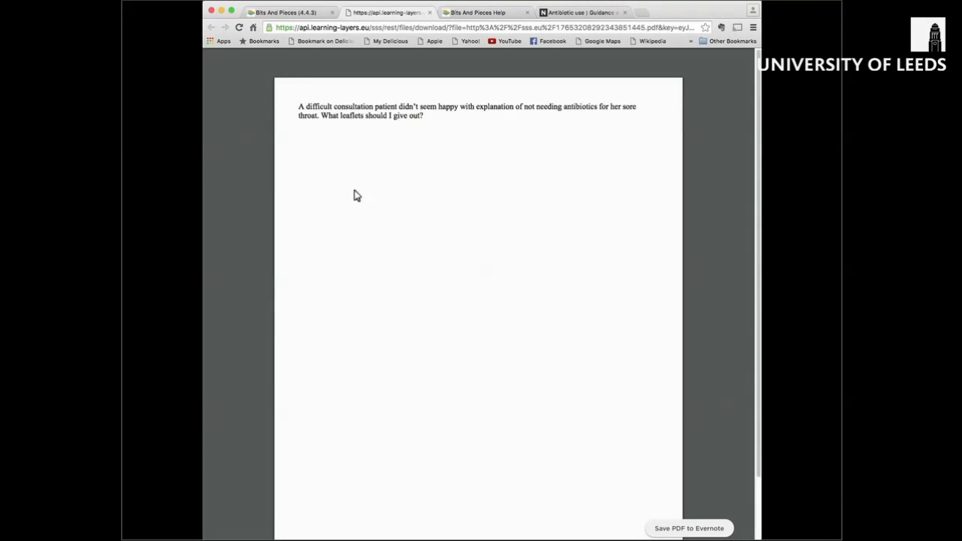
Step: Close the PDF, view the NICE guidance link's web page, then close that tab too
{"action": "left_click", "coordinate": [430, 13]}
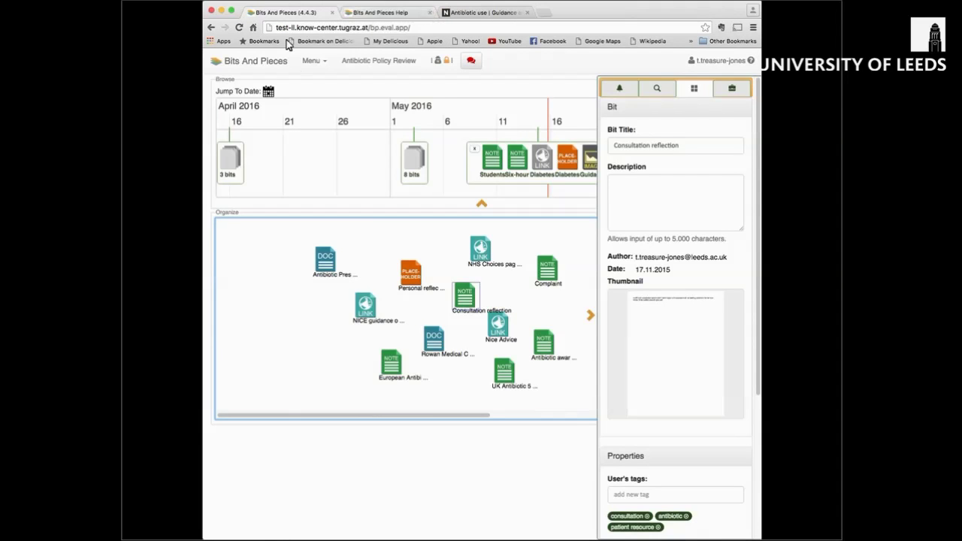
{"action": "double_click", "coordinate": [366, 310]}
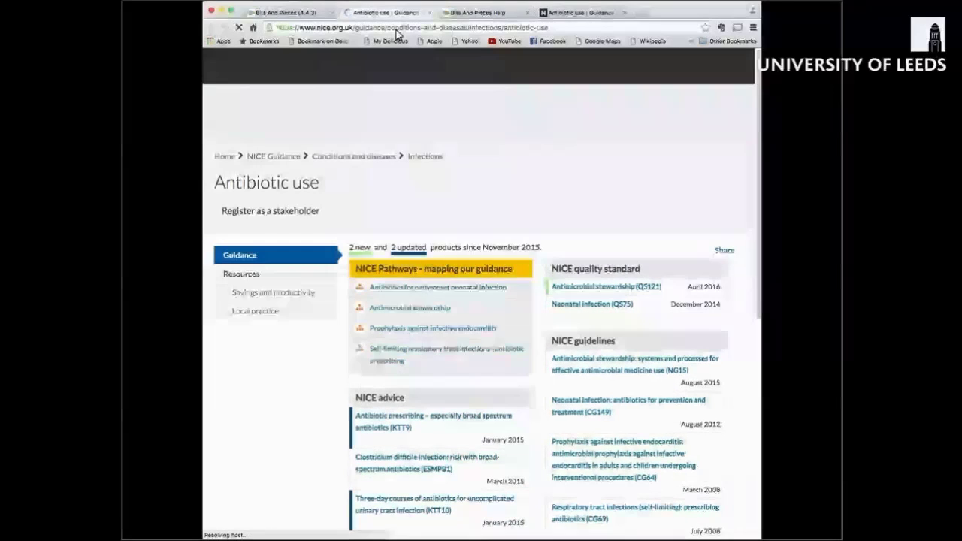
{"action": "left_click", "coordinate": [429, 13]}
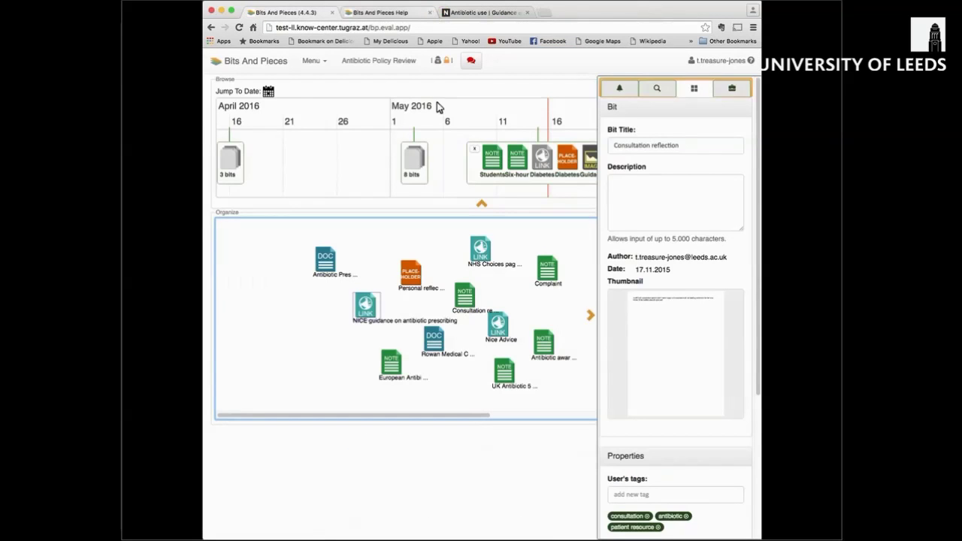
{"action": "double_click", "coordinate": [327, 268]}
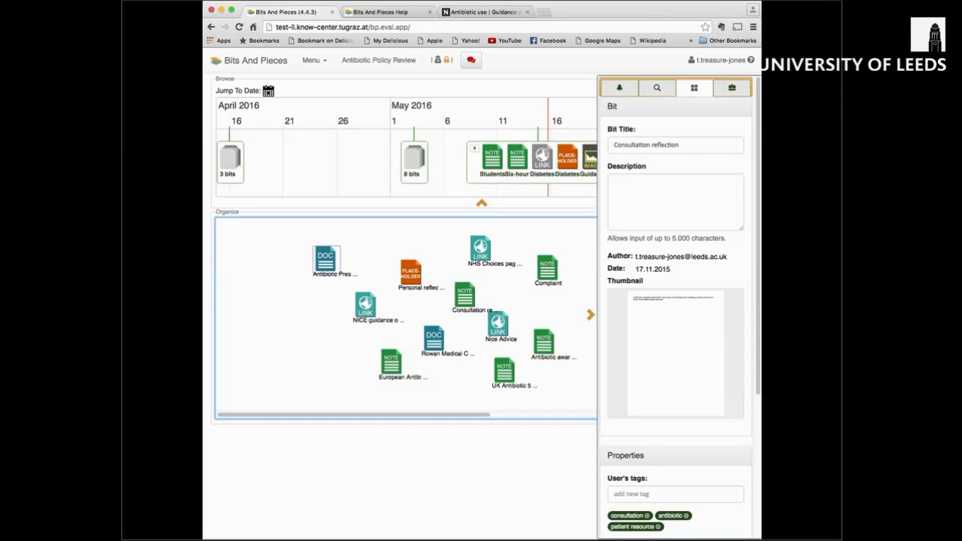
Step: View the Personal reflection on antibiotic policy details, then collapse the side panel
{"action": "left_click", "coordinate": [413, 278]}
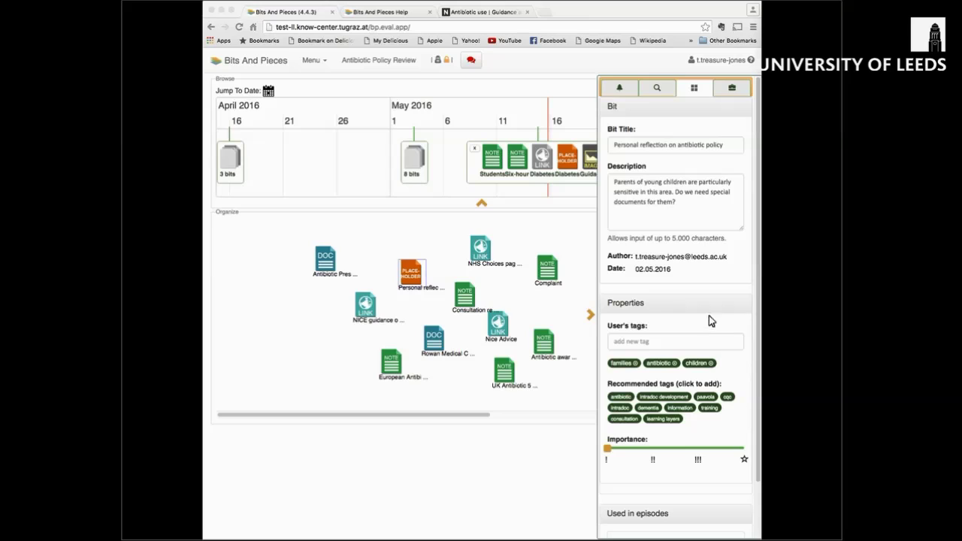
{"action": "left_click", "coordinate": [593, 319]}
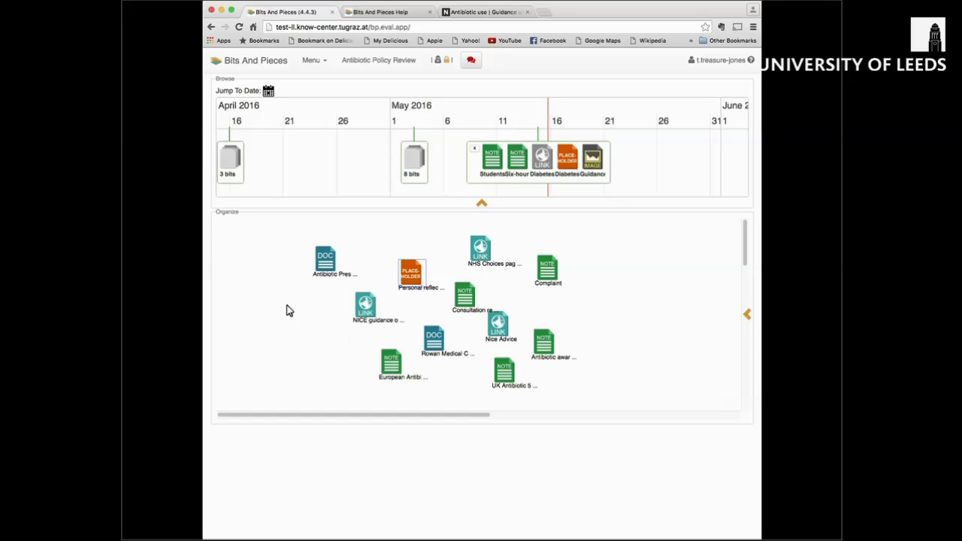
Step: Create Concept 1 around Rowan Medical Centre and UK Antibiotic 5 Year Policy, then select its label
{"action": "double_click", "coordinate": [264, 316]}
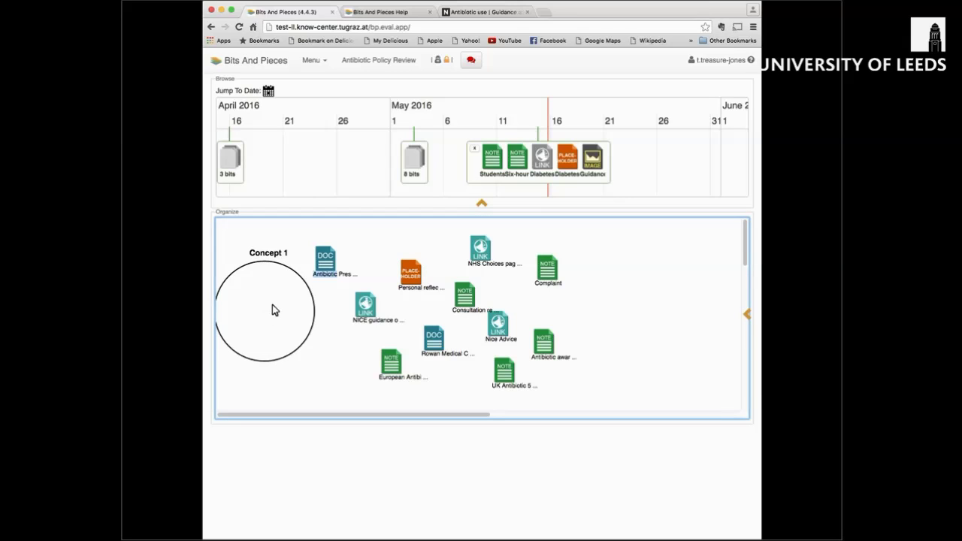
{"action": "left_click_drag", "start_coordinate": [272, 310], "coordinate": [300, 344]}
{"action": "left_click", "coordinate": [300, 344]}
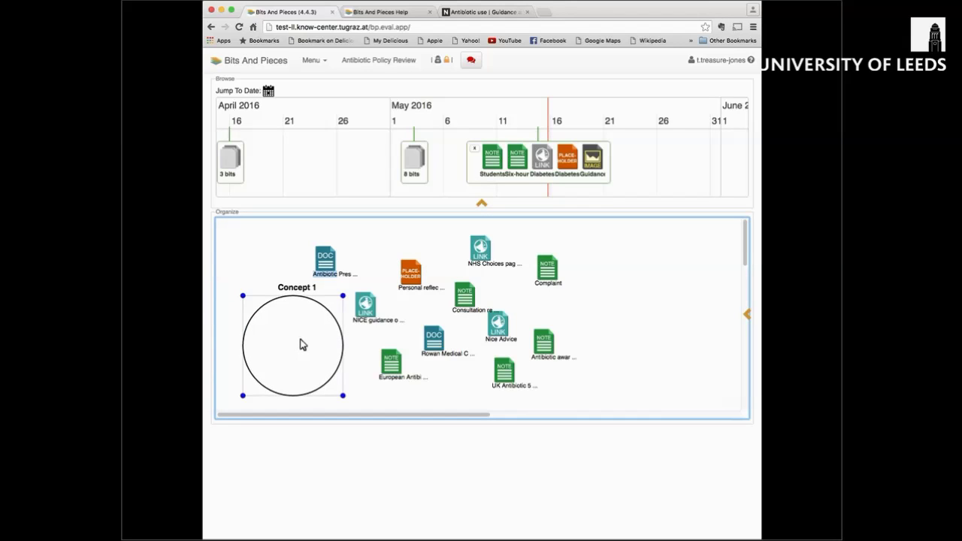
{"action": "left_click_drag", "start_coordinate": [434, 343], "coordinate": [273, 340]}
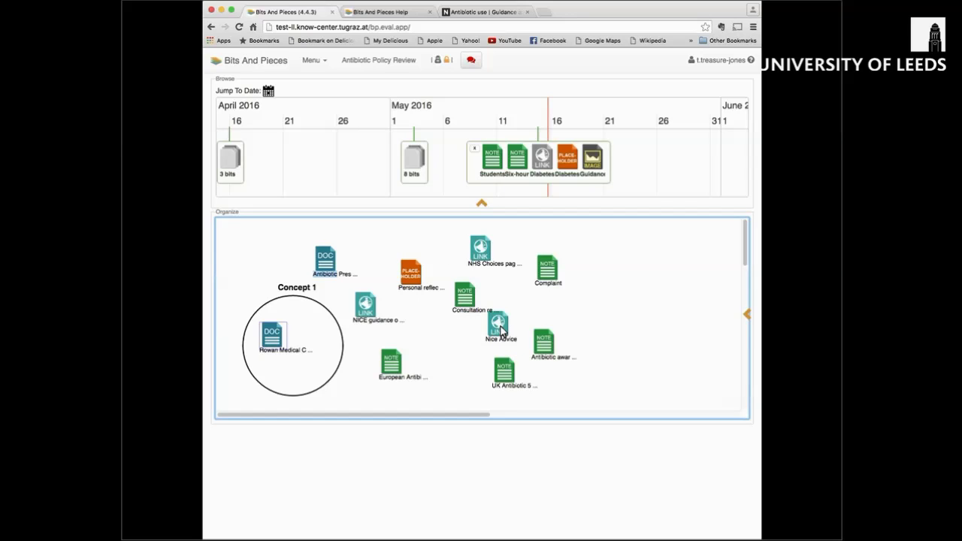
{"action": "left_click_drag", "start_coordinate": [508, 380], "coordinate": [306, 380]}
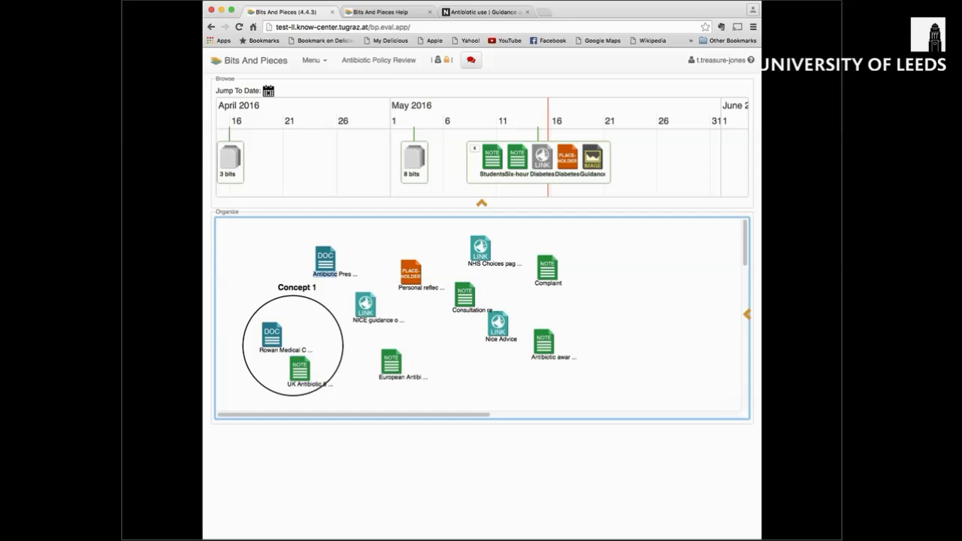
{"action": "double_click", "coordinate": [298, 289]}
{"action": "left_click_drag", "start_coordinate": [394, 155], "coordinate": [295, 153]}
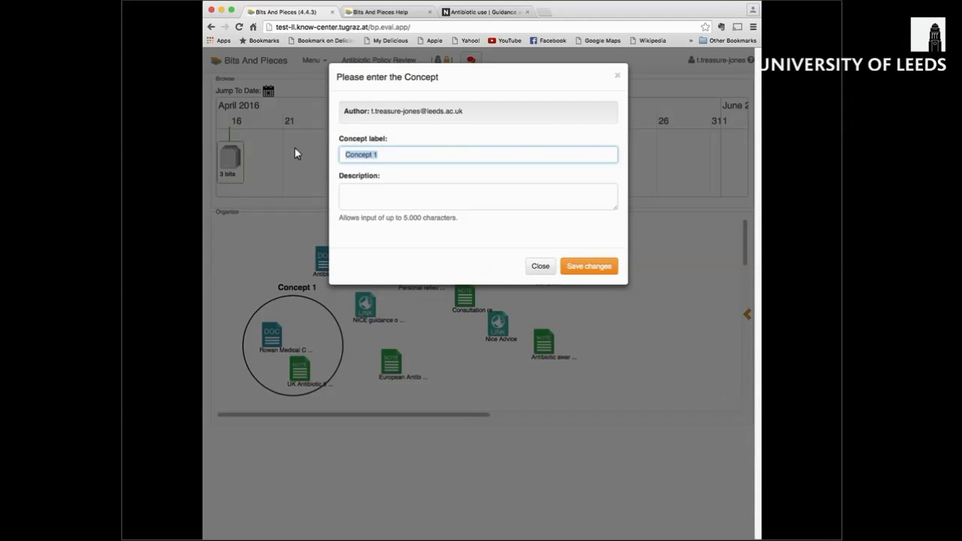
Step: Rename the concept to 'Policy' and move it to the upper right of the canvas
{"action": "type", "text": "Policy"}
{"action": "left_click", "coordinate": [589, 267]}
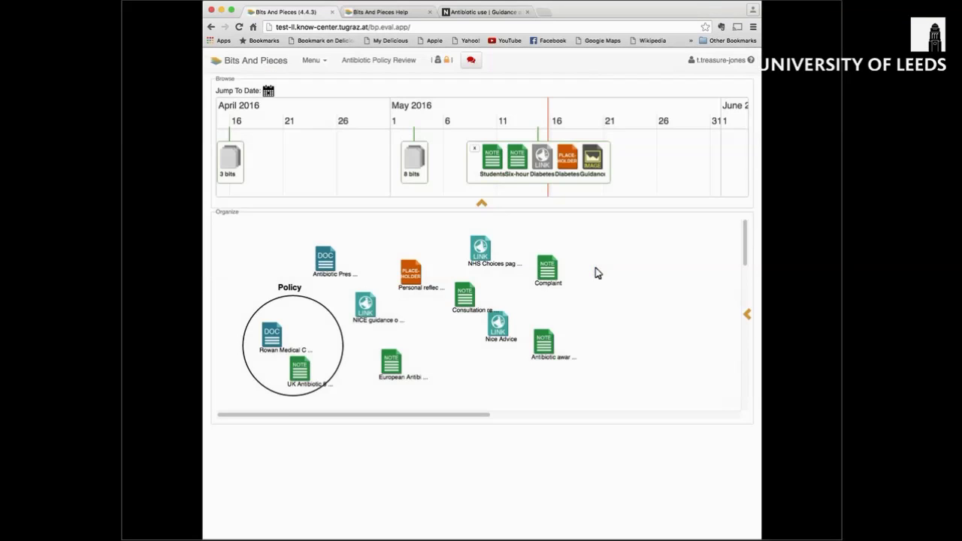
{"action": "left_click_drag", "start_coordinate": [310, 338], "coordinate": [650, 280]}
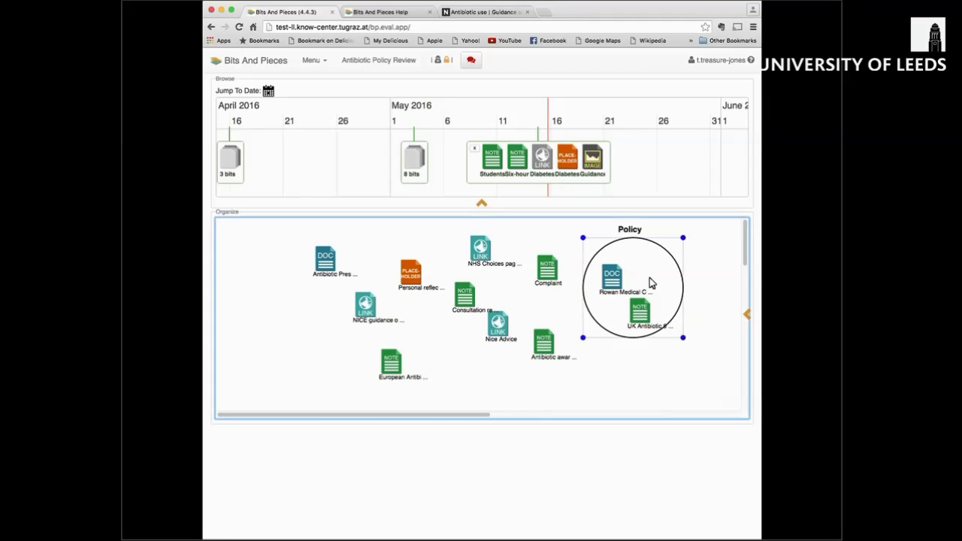
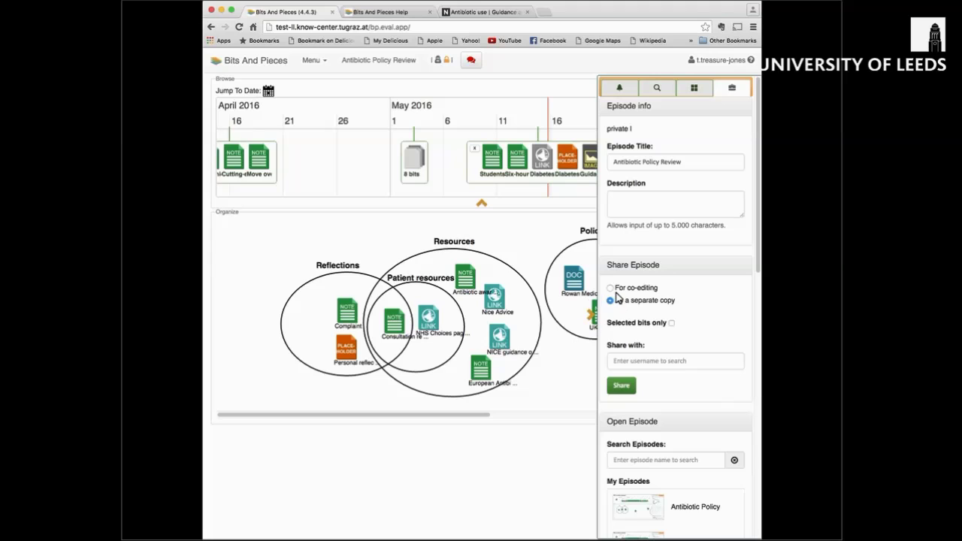
Step: Choose co-editing, add three colleagues from the name suggestions, and share the Antibiotic Policy Review episode
{"action": "left_click", "coordinate": [610, 288]}
{"action": "left_click", "coordinate": [666, 364]}
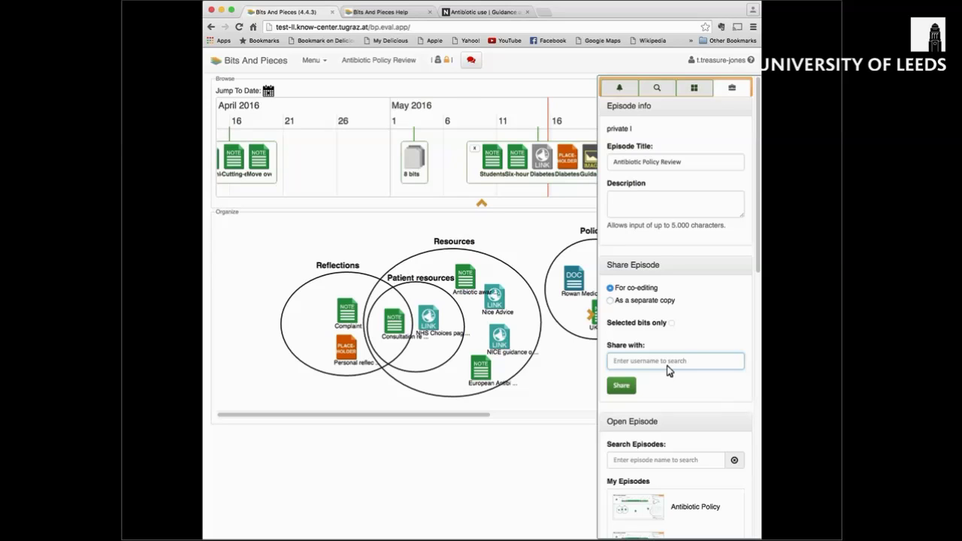
{"action": "type", "text": "sd"}
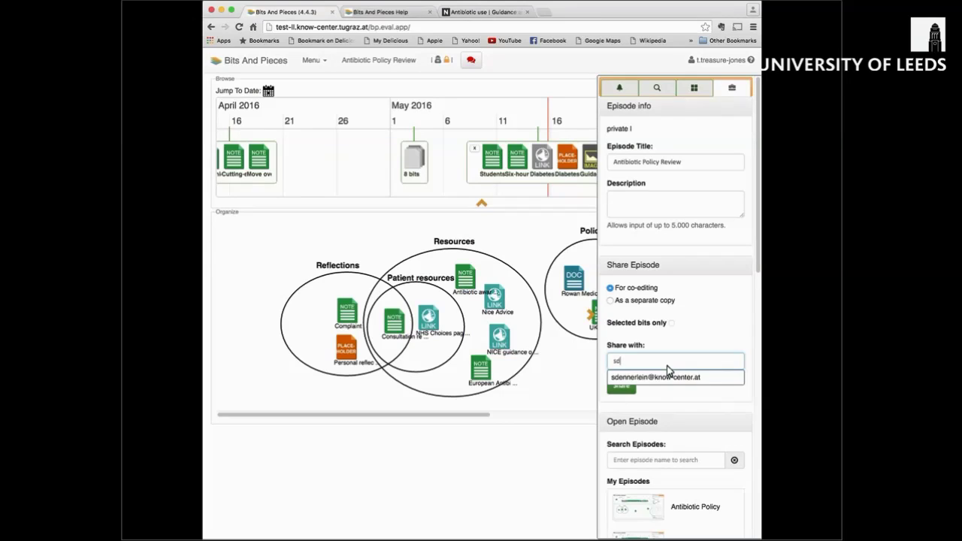
{"action": "left_click", "coordinate": [665, 377]}
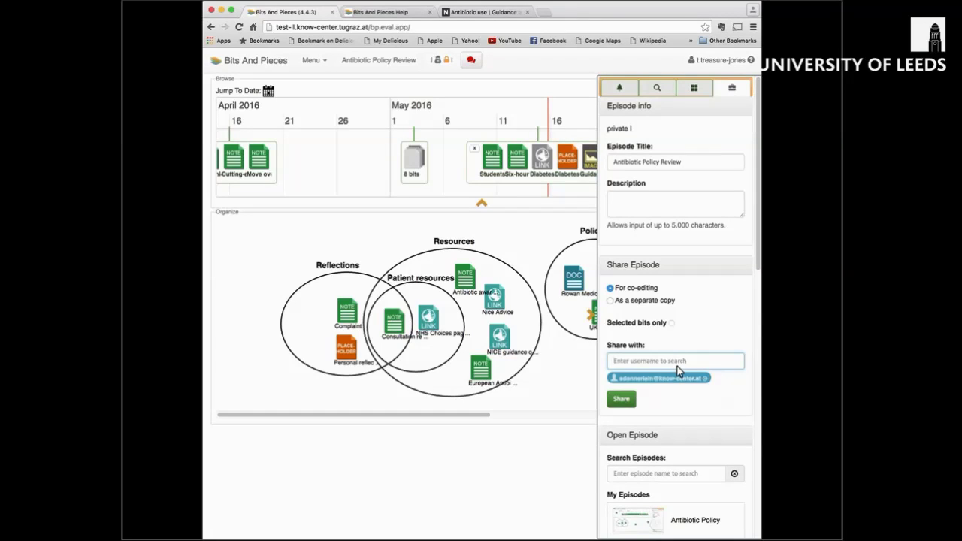
{"action": "type", "text": "m.p"}
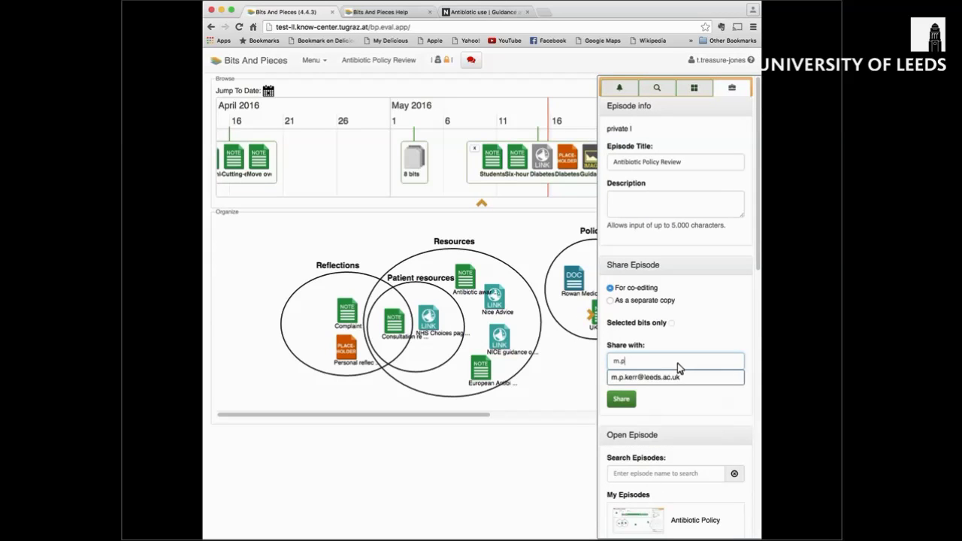
{"action": "left_click", "coordinate": [678, 376]}
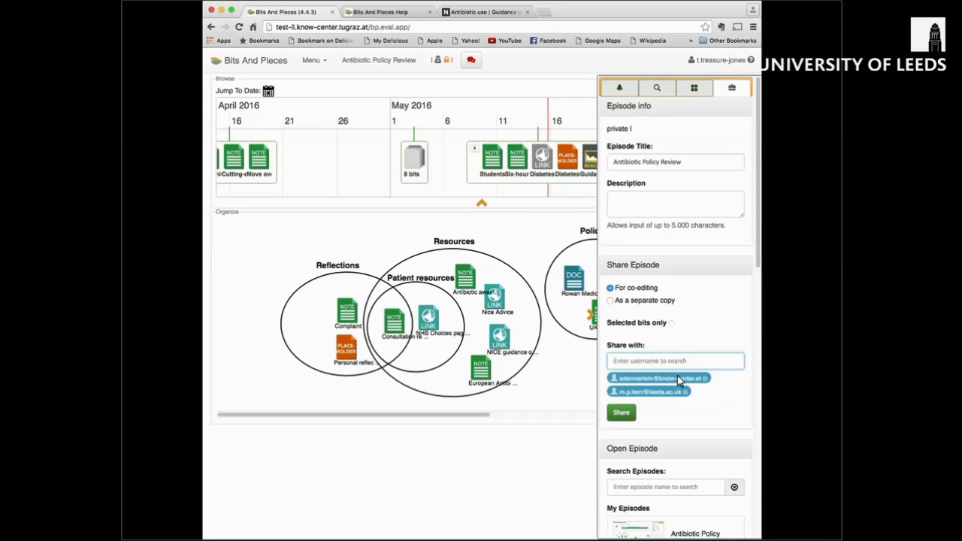
{"action": "type", "text": "bn"}
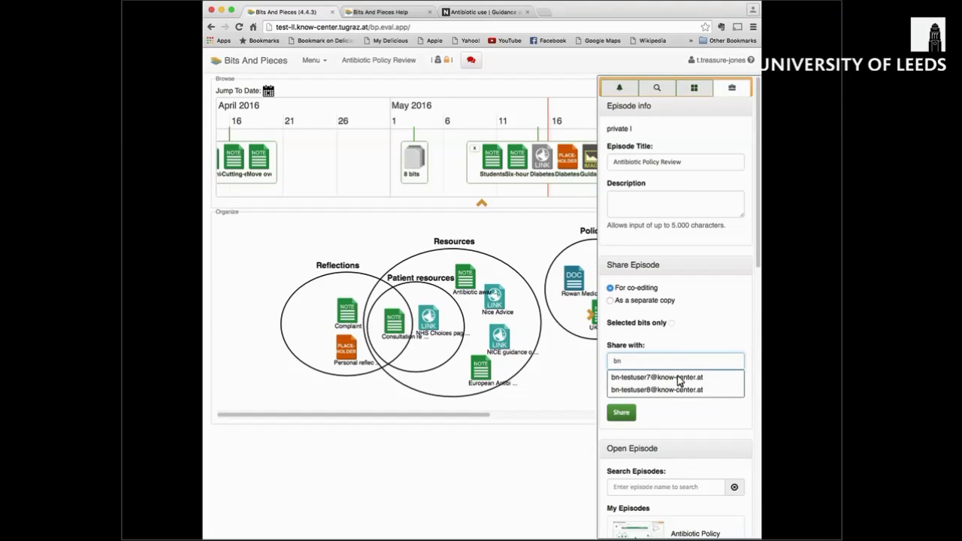
{"action": "left_click", "coordinate": [696, 378]}
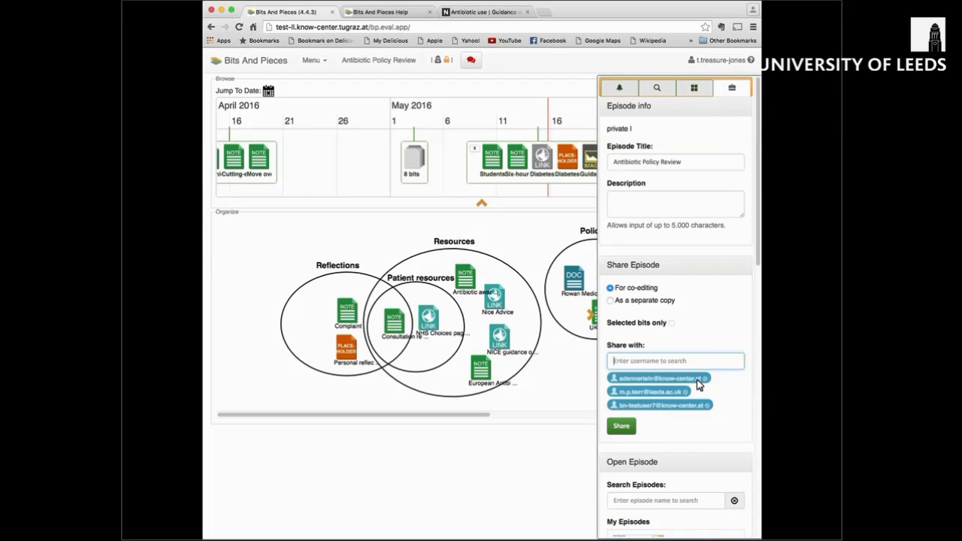
{"action": "left_click", "coordinate": [621, 427]}
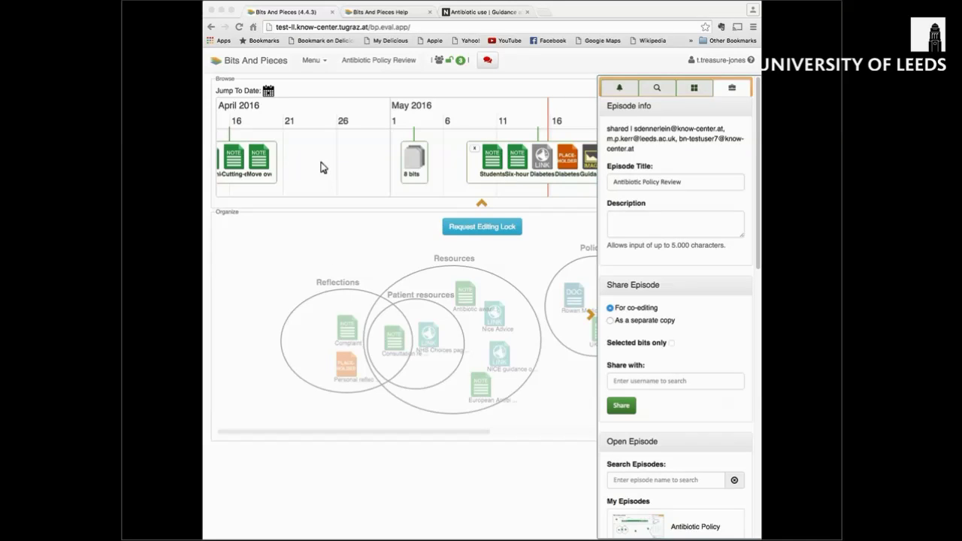
Step: Open the top-bar Menu dropdown listing the create options and all episodes
{"action": "left_click", "coordinate": [327, 61]}
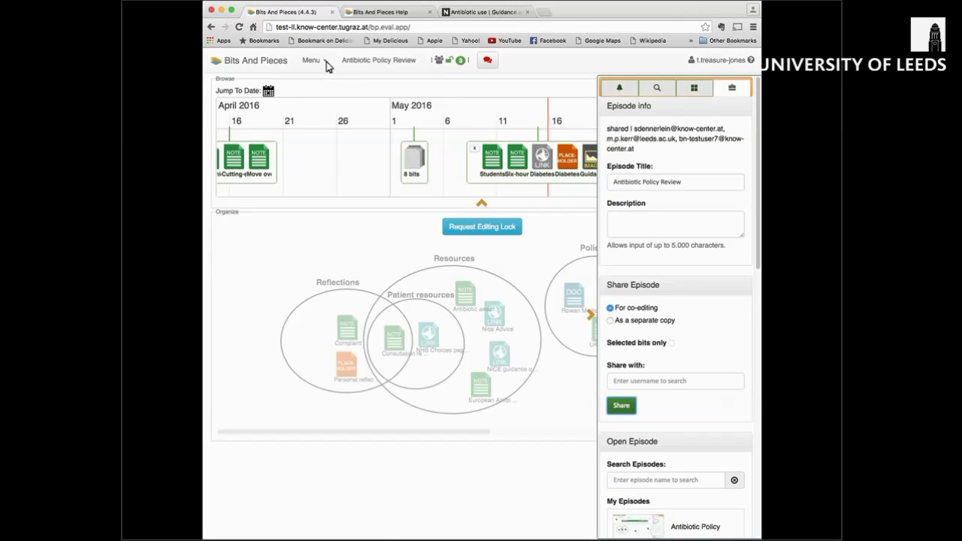
{"action": "left_click", "coordinate": [326, 61]}
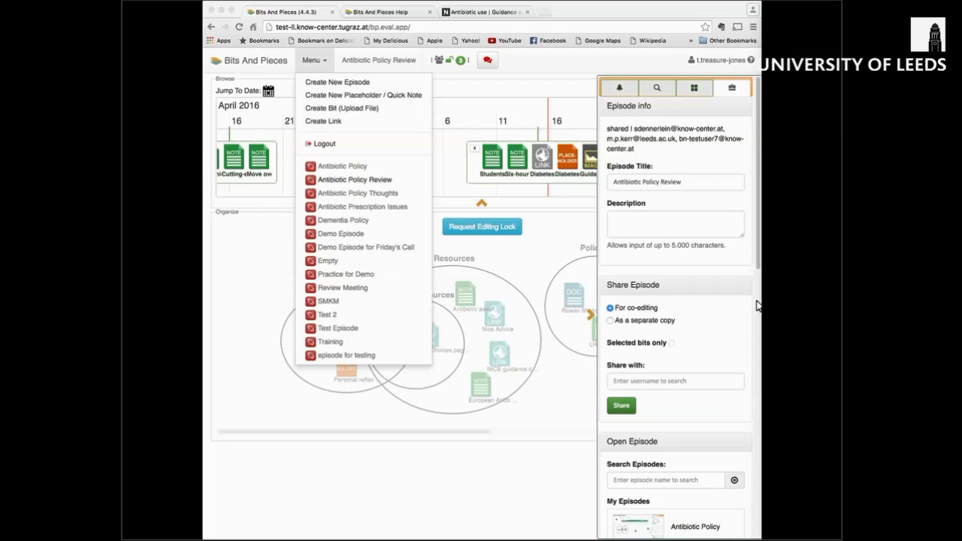
Step: Close the Menu dropdown and collapse the Episode info sidebar to free the canvas
{"action": "left_click", "coordinate": [593, 322]}
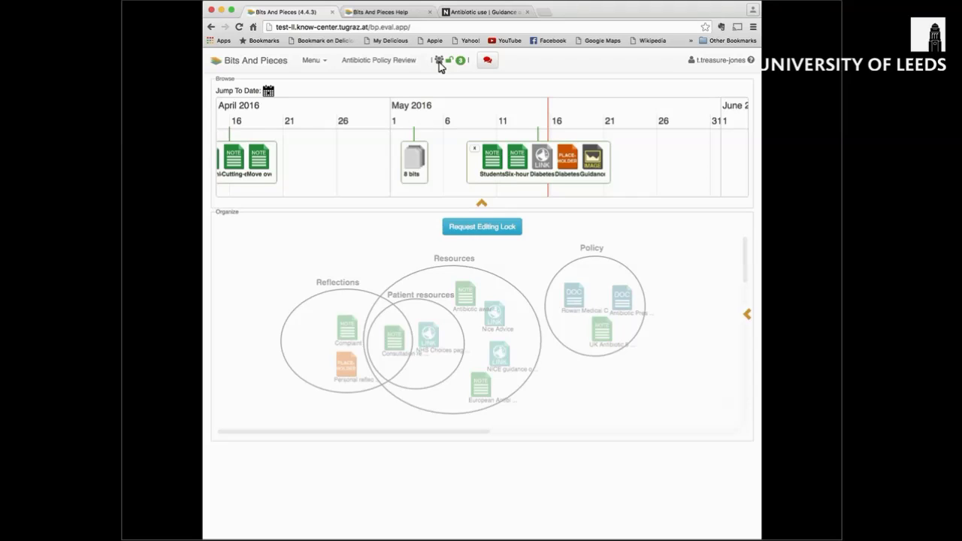
{"action": "mouse_move", "coordinate": [460, 65]}
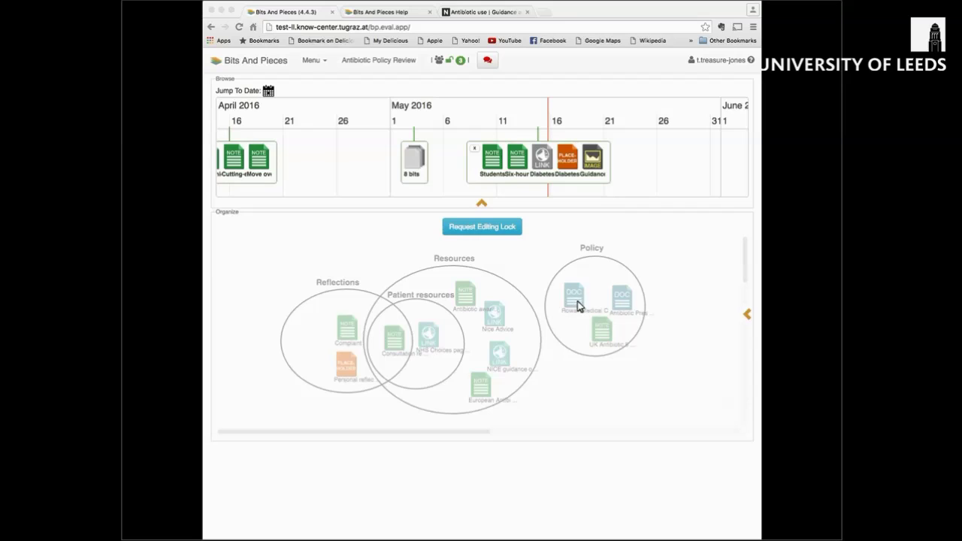
{"action": "left_click", "coordinate": [347, 368]}
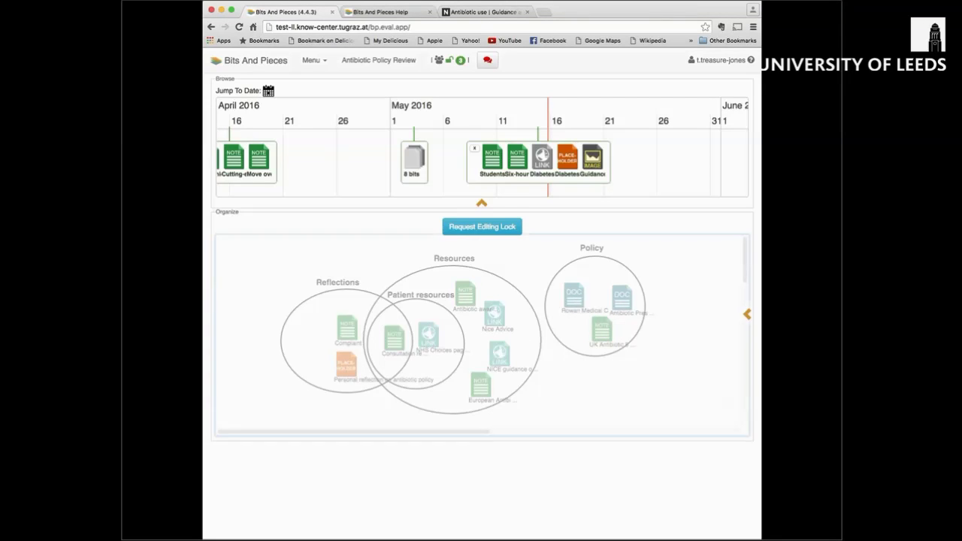
{"action": "left_click", "coordinate": [347, 368]}
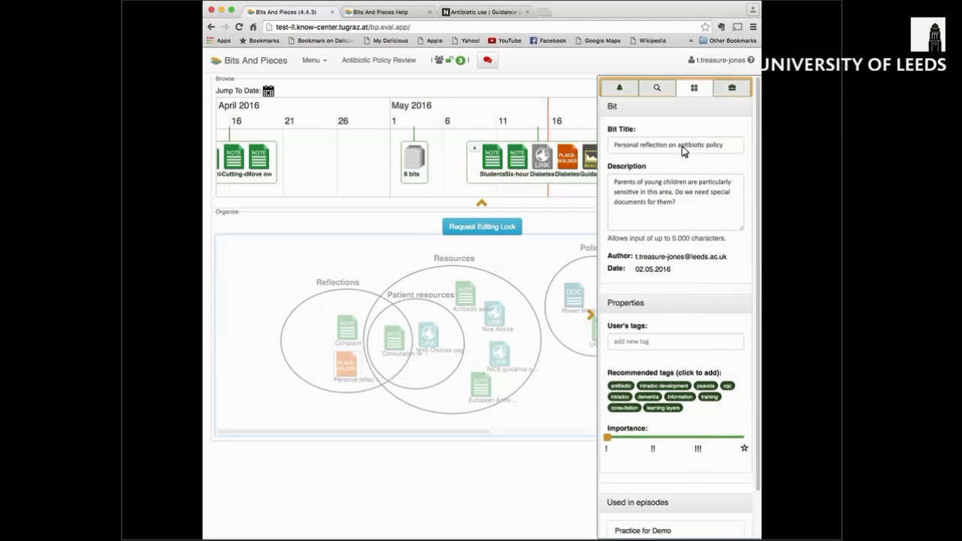
{"action": "left_click", "coordinate": [680, 217]}
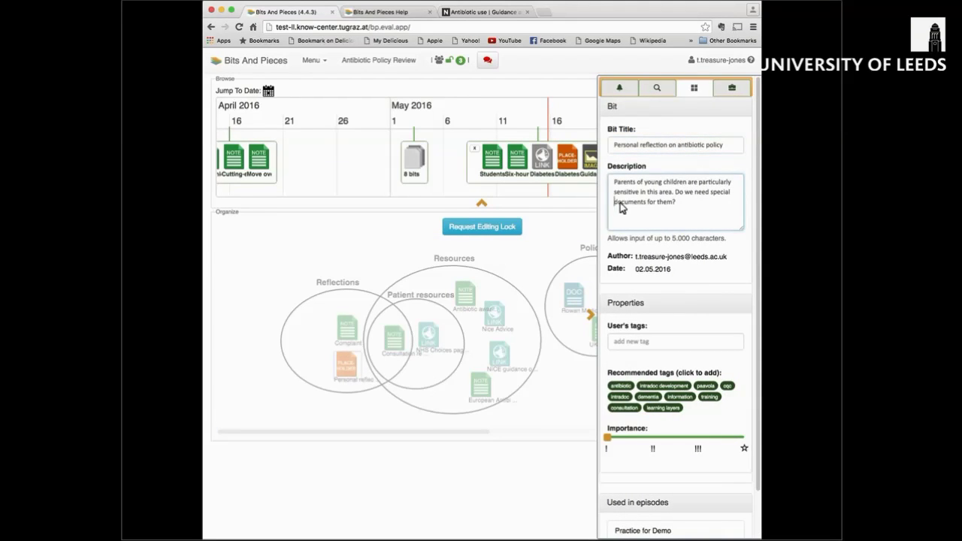
{"action": "left_click", "coordinate": [591, 315]}
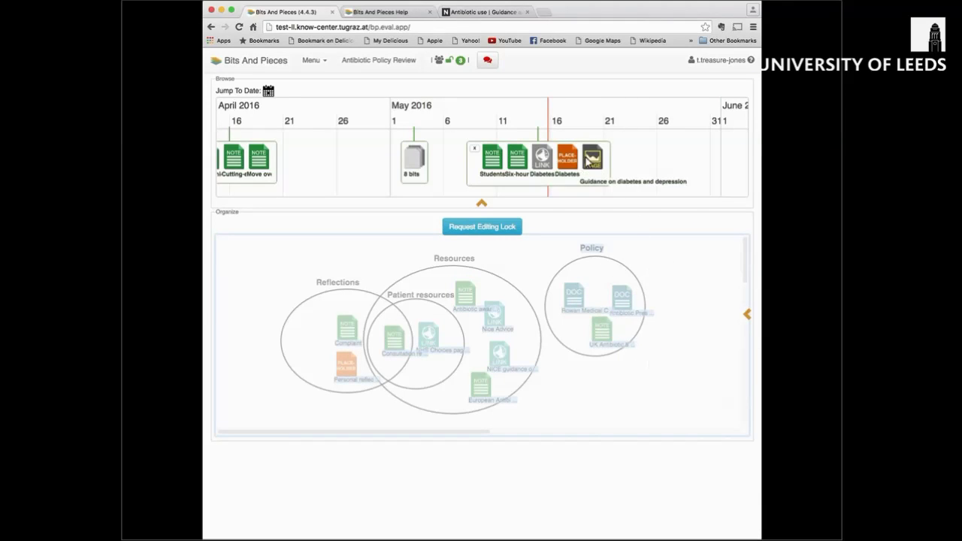
{"action": "left_click_drag", "start_coordinate": [569, 160], "coordinate": [688, 296]}
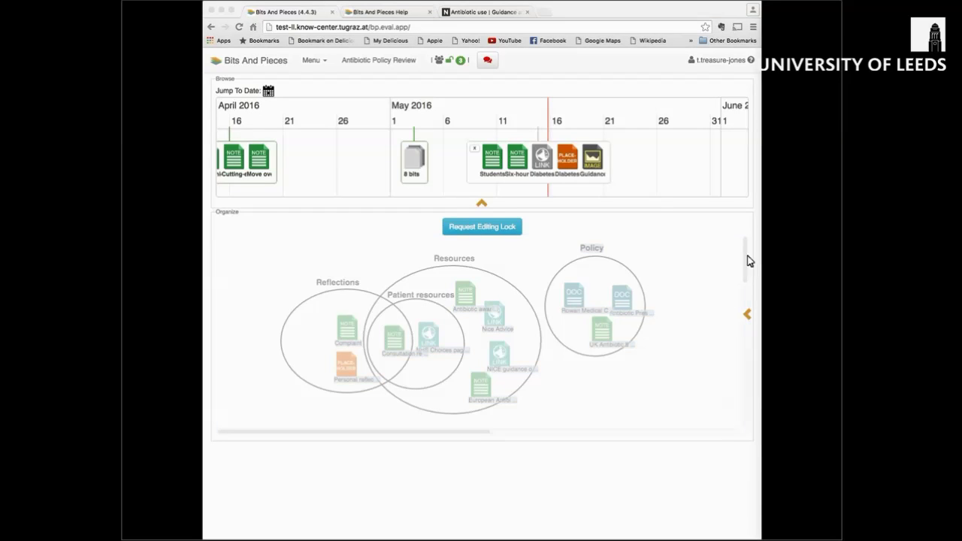
Step: Take the editing lock, place the Diabetes placeholder right of the Policy circle, and rearrange its documents
{"action": "left_click", "coordinate": [492, 228]}
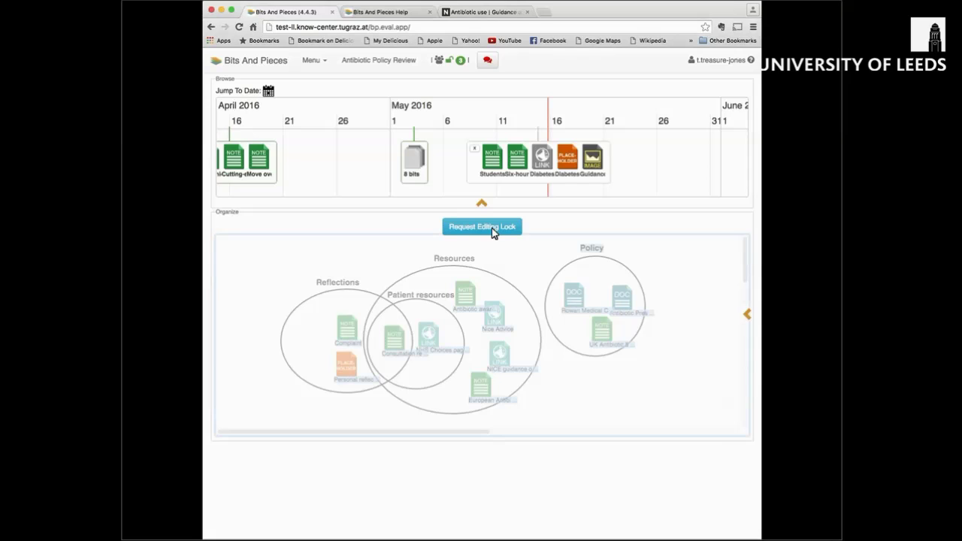
{"action": "left_click", "coordinate": [491, 228]}
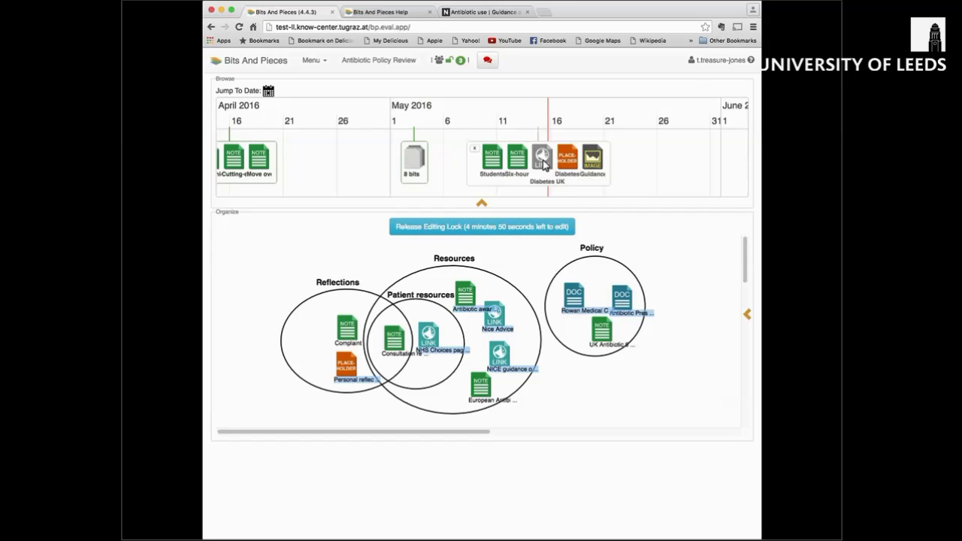
{"action": "left_click_drag", "start_coordinate": [566, 164], "coordinate": [687, 267]}
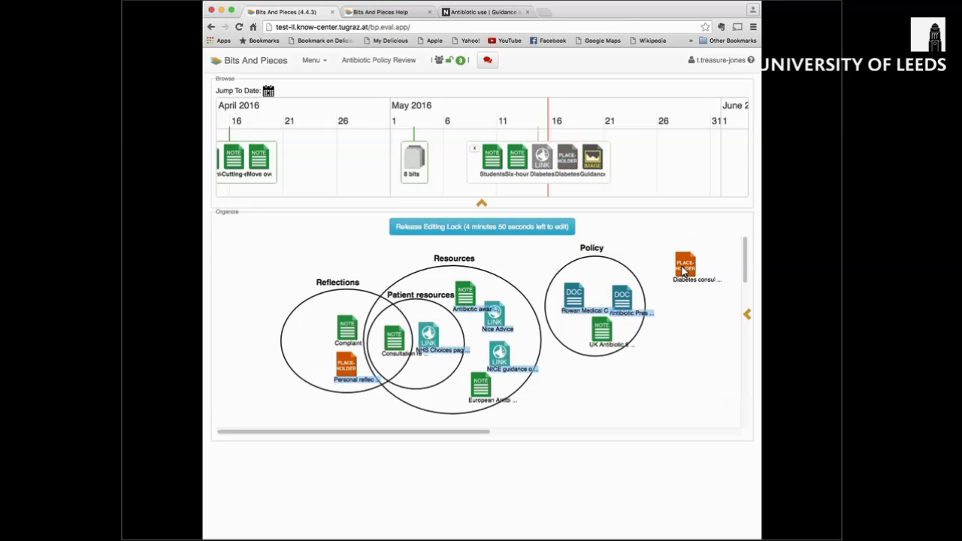
{"action": "left_click_drag", "start_coordinate": [596, 282], "coordinate": [622, 310]}
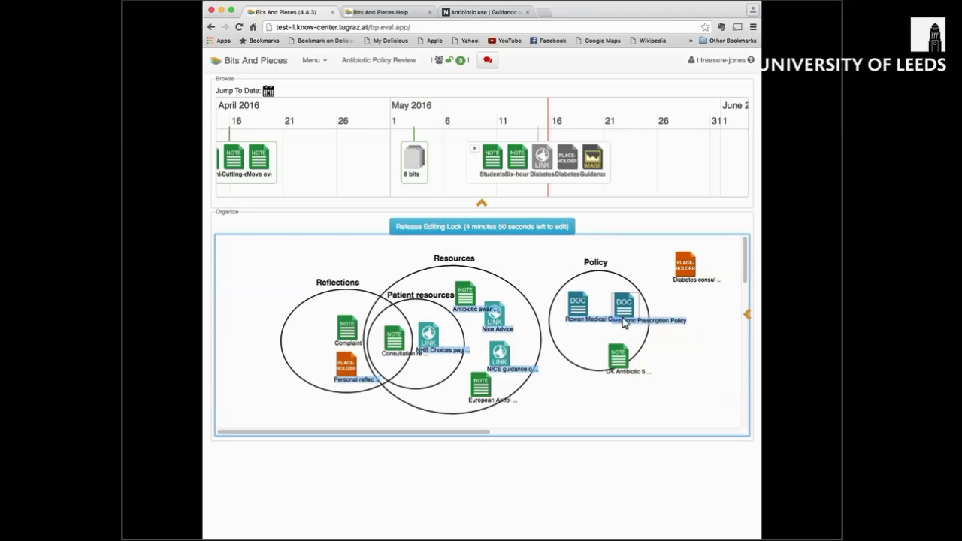
{"action": "left_click_drag", "start_coordinate": [616, 352], "coordinate": [594, 345]}
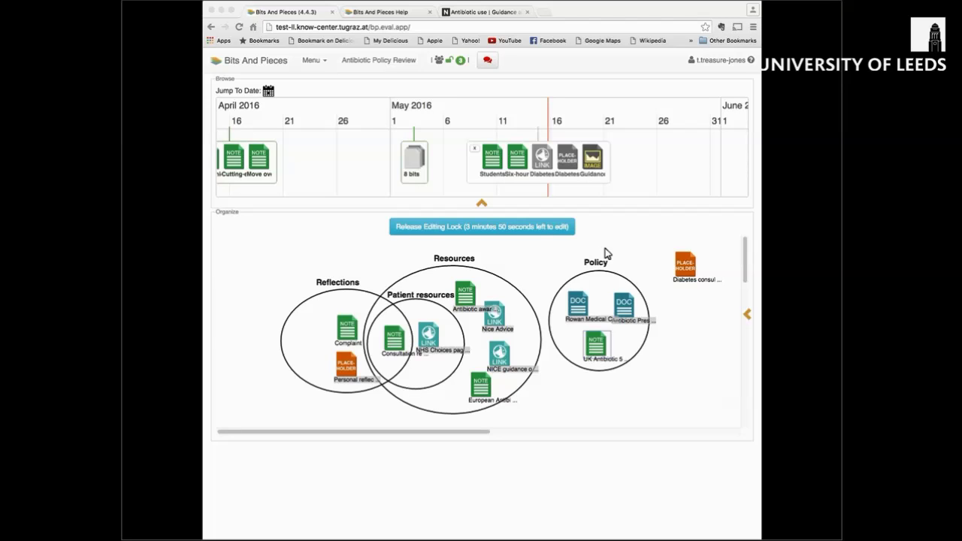
{"action": "left_click", "coordinate": [435, 233]}
Step: Release the editing lock and open the episode's discussions in the Discussion Tool
{"action": "left_click", "coordinate": [439, 233]}
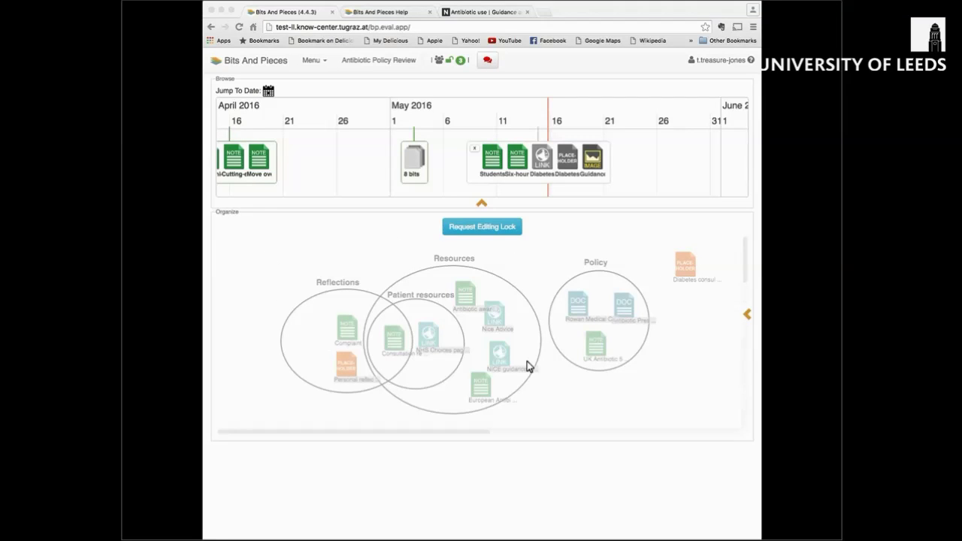
{"action": "left_click", "coordinate": [490, 66]}
{"action": "left_click", "coordinate": [489, 62]}
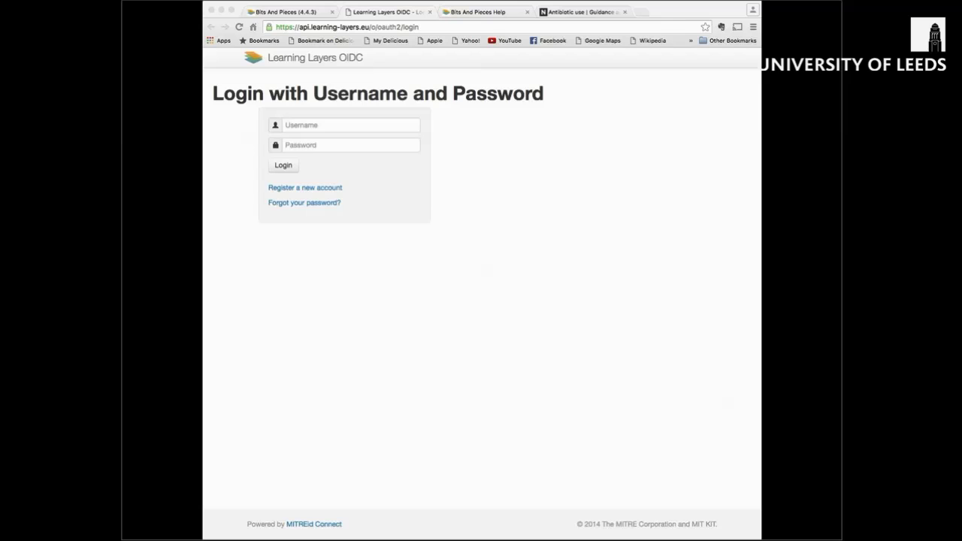
Step: Log in to Learning Layers with the account username and password
{"action": "left_click", "coordinate": [400, 128]}
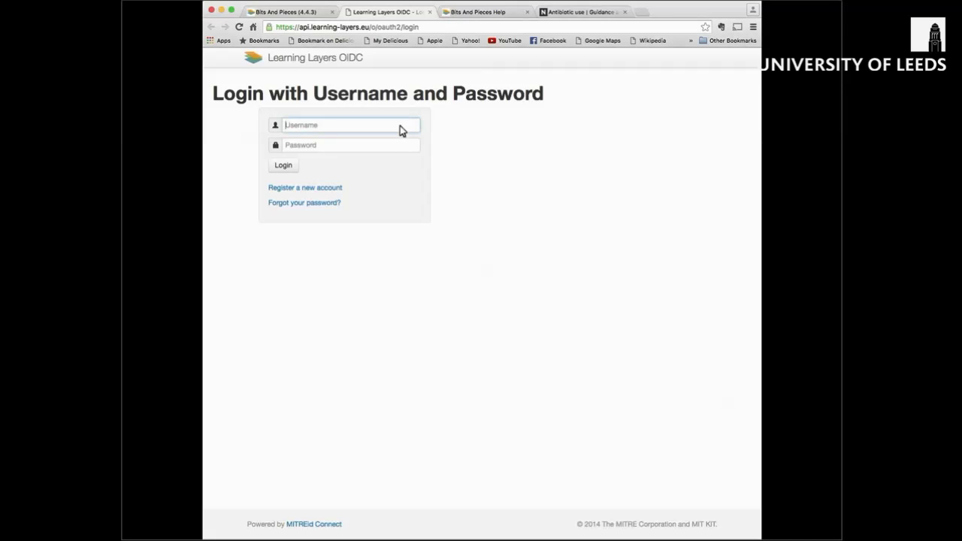
{"action": "type", "text": "tamsintj"}
{"action": "left_click", "coordinate": [382, 149]}
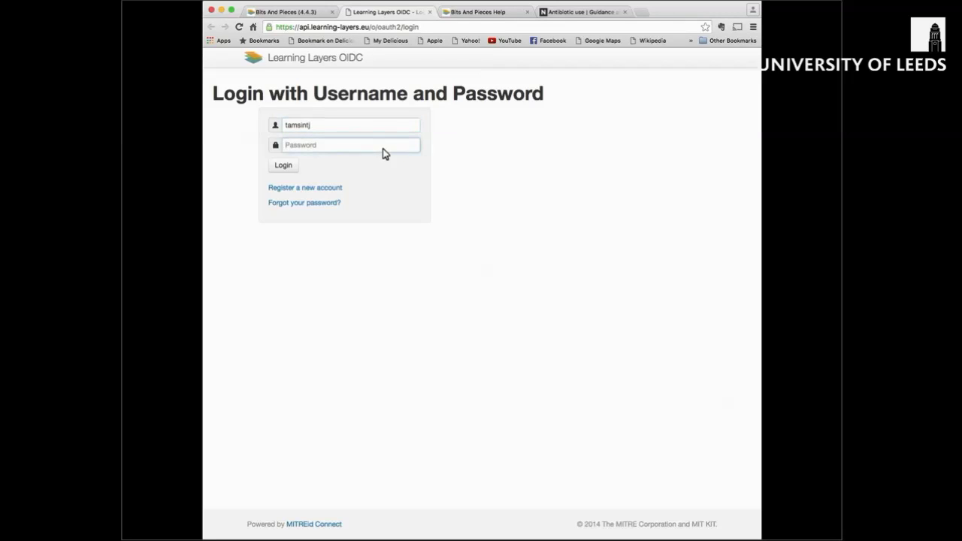
{"action": "type", "text": "•••••••••••"}
{"action": "left_click", "coordinate": [286, 167]}
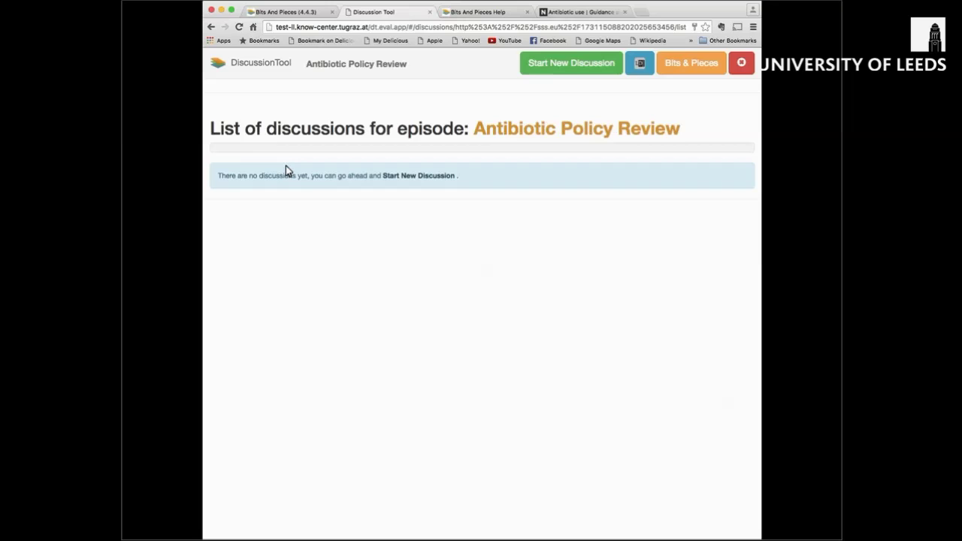
Step: Start a new discussion from the Antibiotic Policy Review discussion list
{"action": "left_click", "coordinate": [567, 67]}
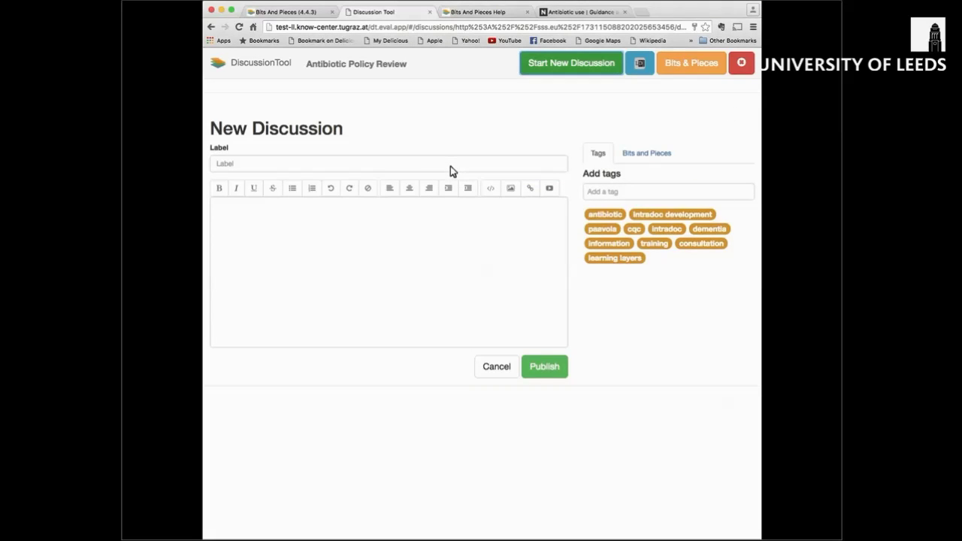
Step: Label the discussion 'Existing policies' with the message 'Please share your existing policies here so that we can discuss them'
{"action": "left_click", "coordinate": [450, 166]}
{"action": "type", "text": "Existing p"}
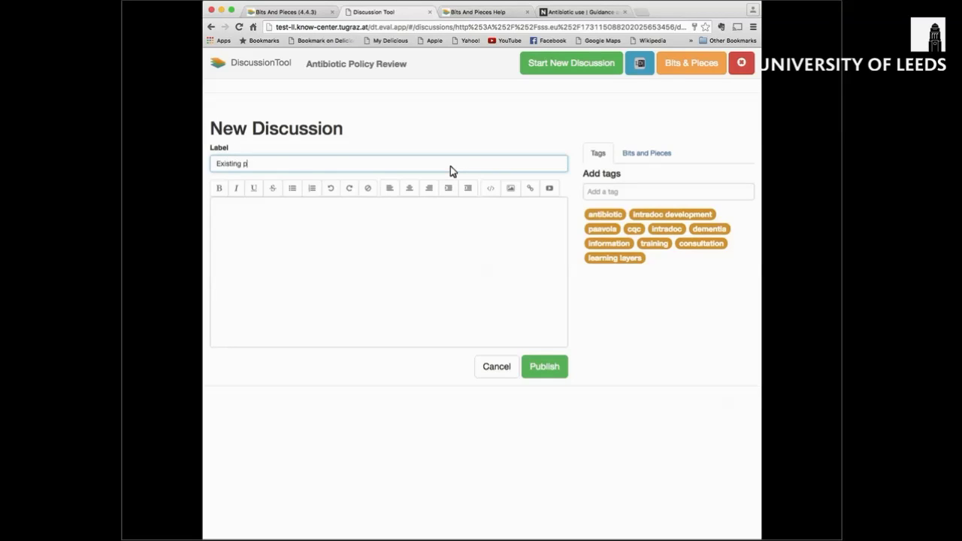
{"action": "type", "text": "olicies"}
{"action": "left_click", "coordinate": [475, 219]}
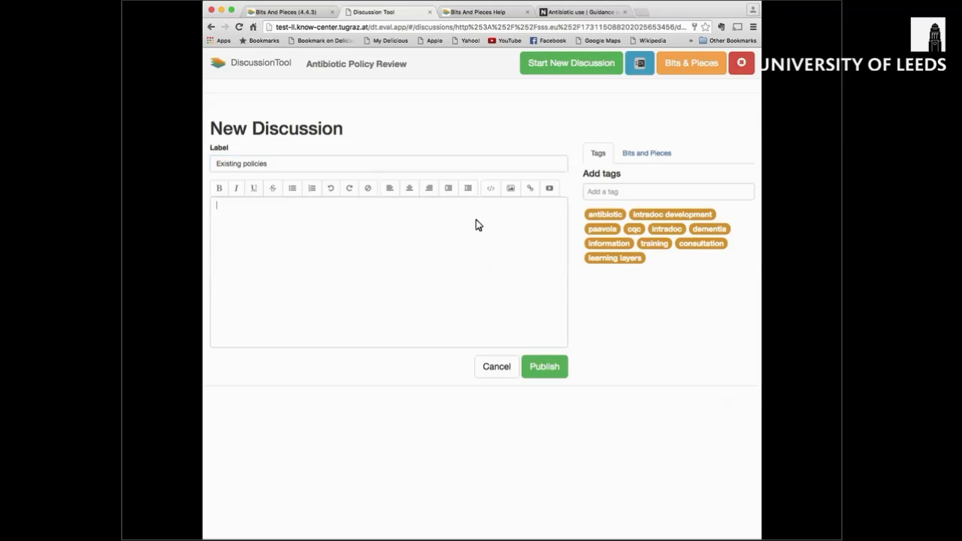
{"action": "type", "text": "Please "}
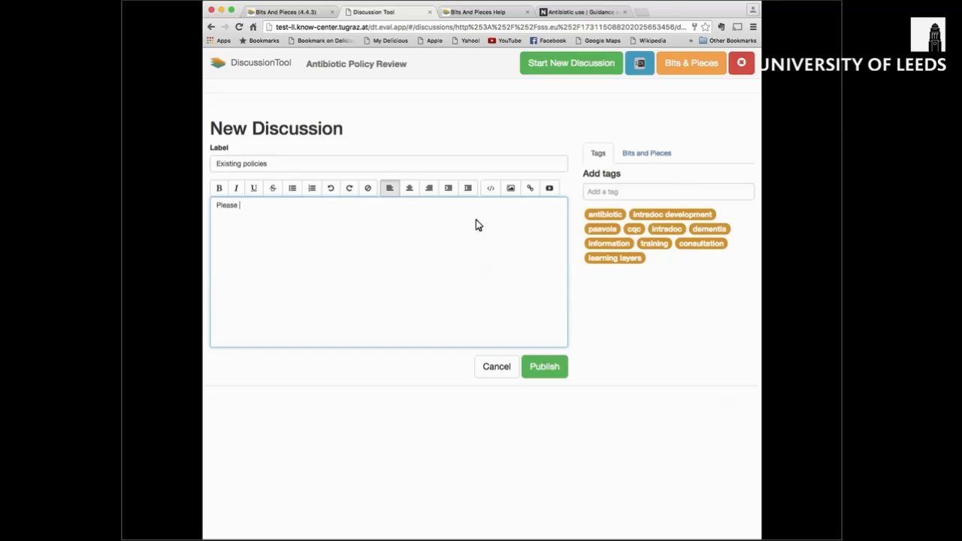
{"action": "type", "text": "share your existing po"}
{"action": "type", "text": "licies here so that we "}
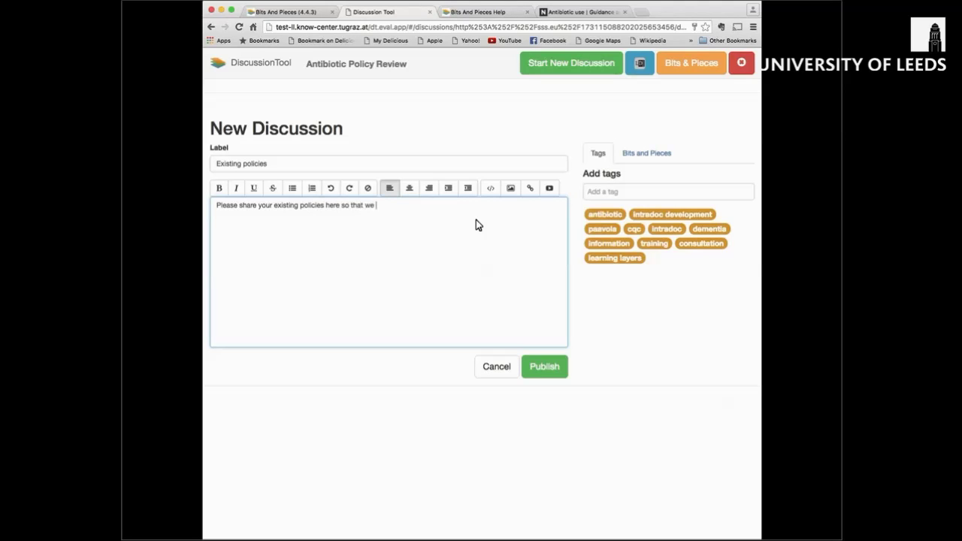
{"action": "type", "text": "can discuss them."}
Step: Tag the discussion antibiotic and policies, then publish it
{"action": "left_click", "coordinate": [605, 216]}
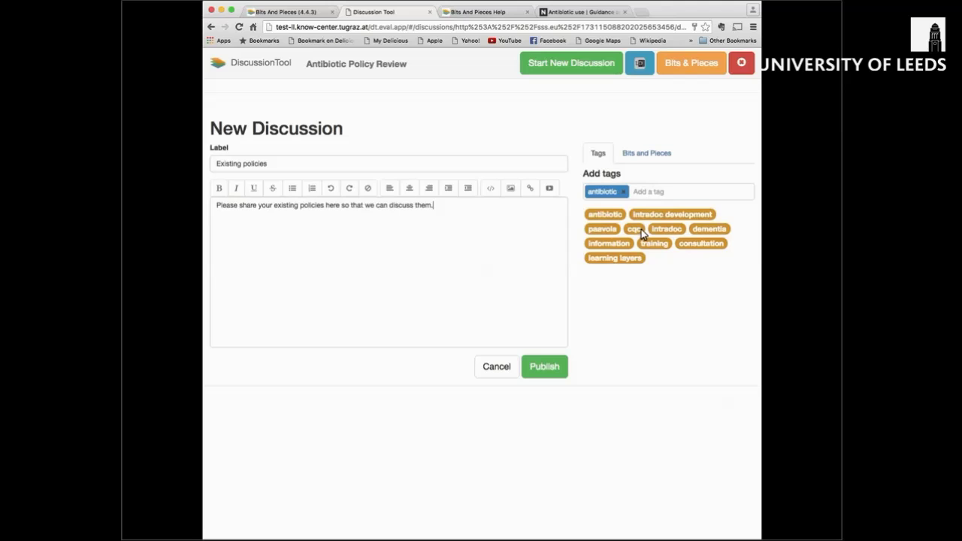
{"action": "left_click", "coordinate": [669, 190]}
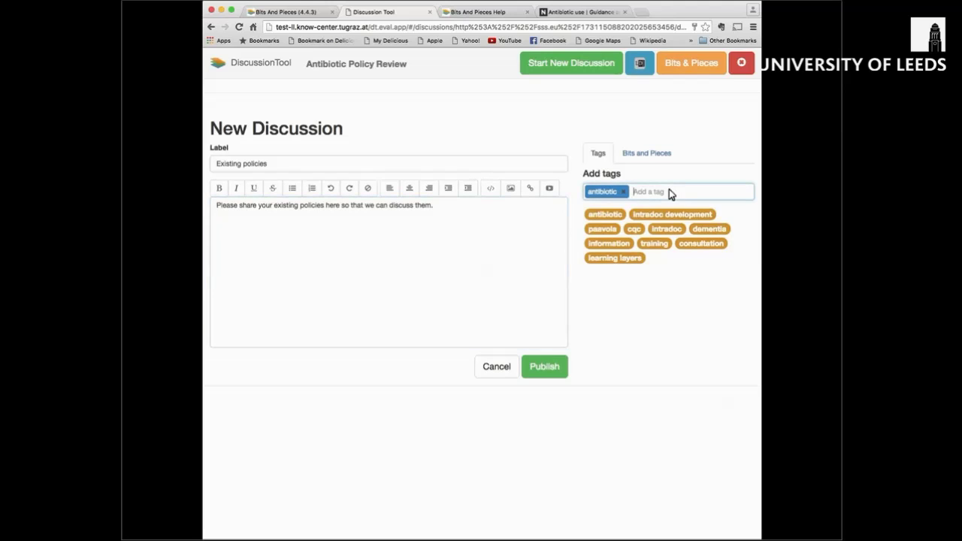
{"action": "type", "text": "policie"}
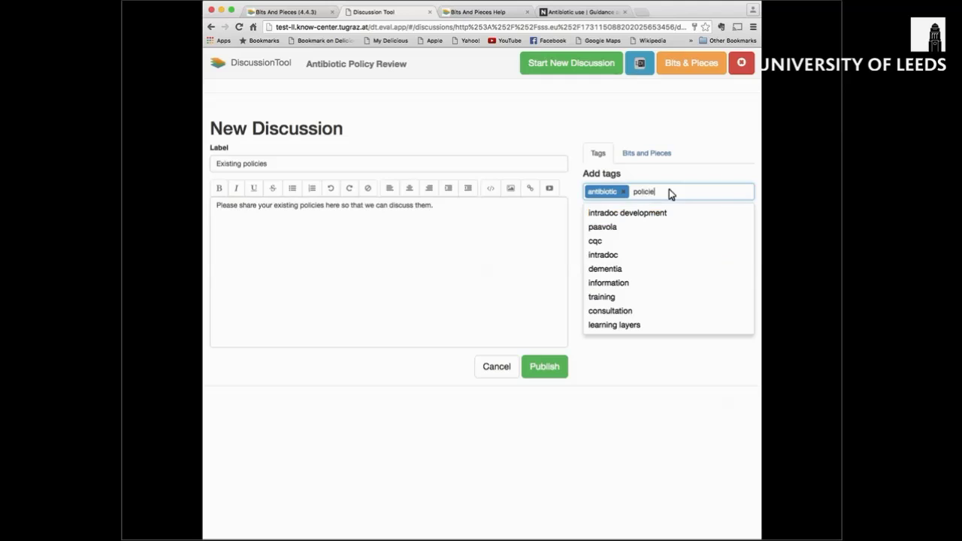
{"action": "type", "text": "s"}
{"action": "key", "text": "Return"}
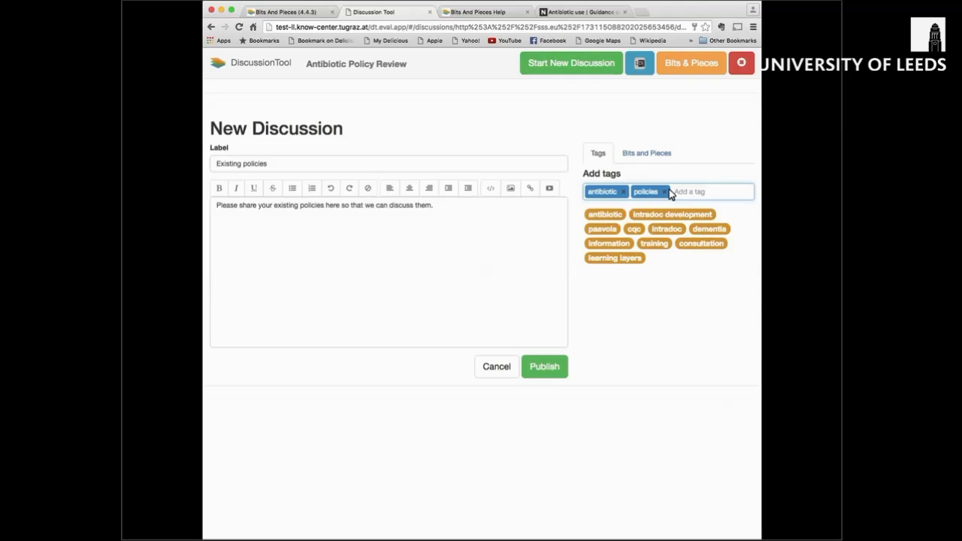
{"action": "left_click", "coordinate": [545, 368]}
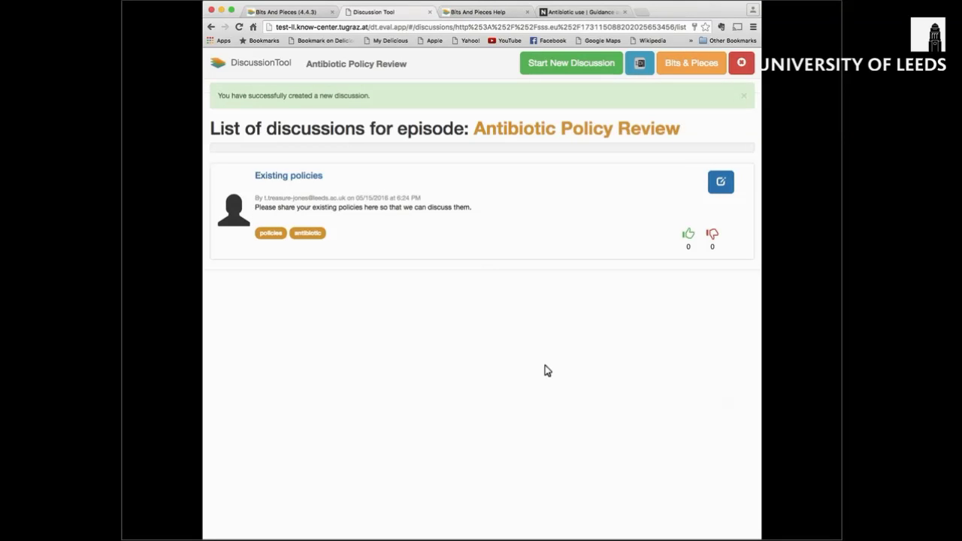
Step: Begin the stakeholders discussion and show the Bits and Pieces list to attach the Rowan Medical Centre policy
{"action": "left_click", "coordinate": [591, 68]}
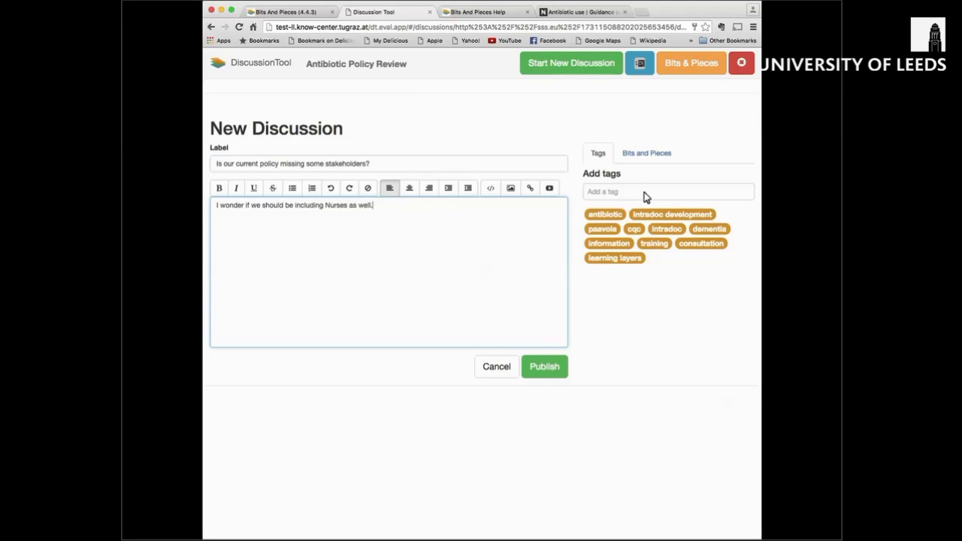
{"action": "left_click", "coordinate": [645, 154]}
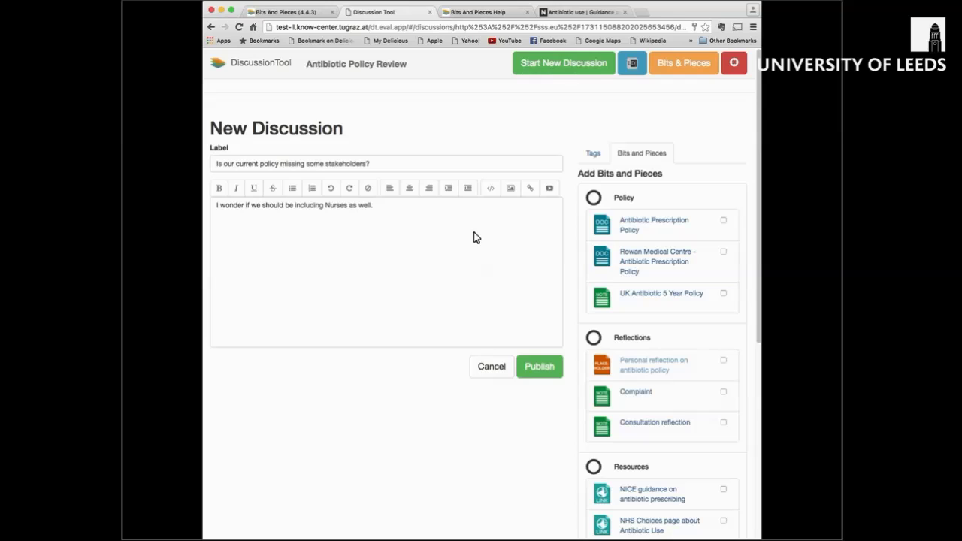
{"action": "mouse_move", "coordinate": [723, 258]}
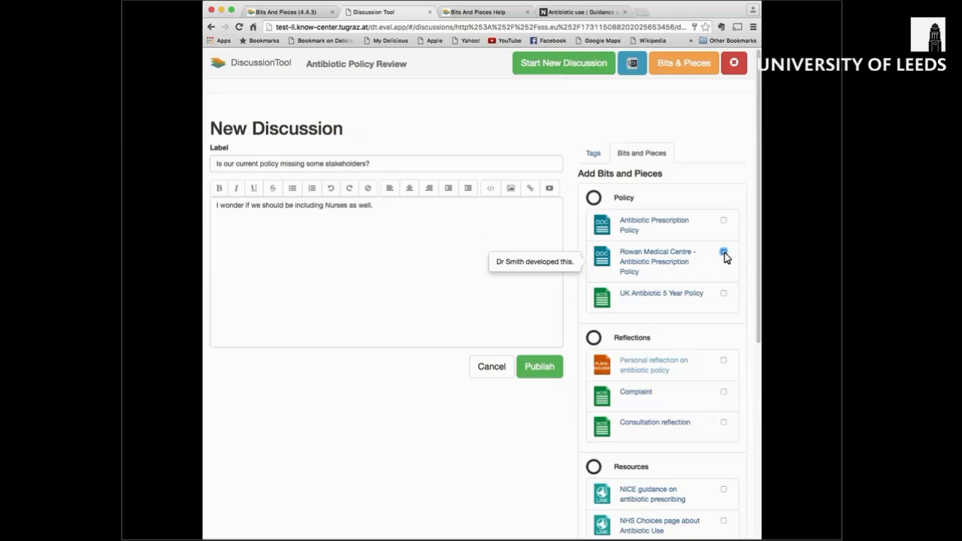
Step: Publish the stakeholders discussion with the Rowan Medical Centre policy attached
{"action": "left_click", "coordinate": [546, 368]}
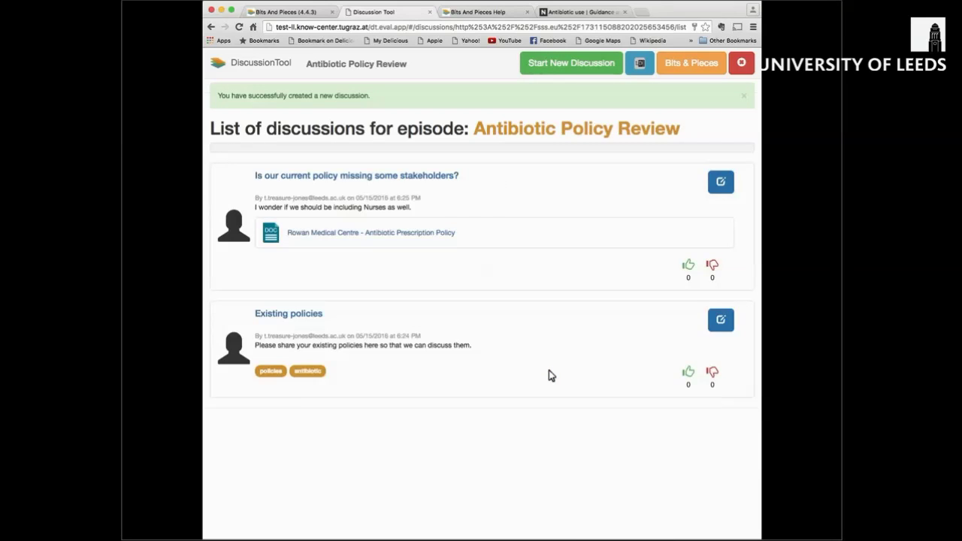
{"action": "mouse_move", "coordinate": [354, 238]}
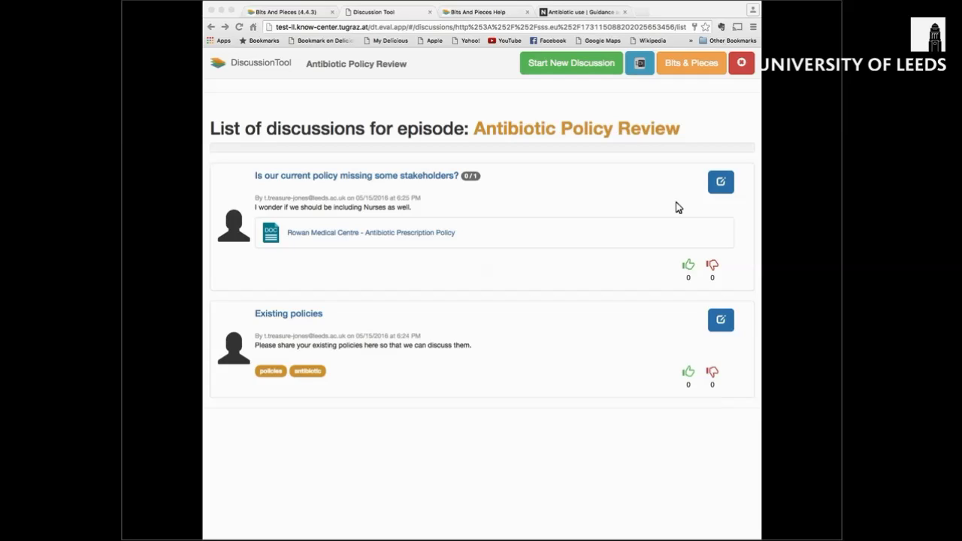
Step: Post the reply 'Thank you very much. I'll take a look at this.' to the stakeholders discussion and dismiss the success banner
{"action": "left_click", "coordinate": [388, 178]}
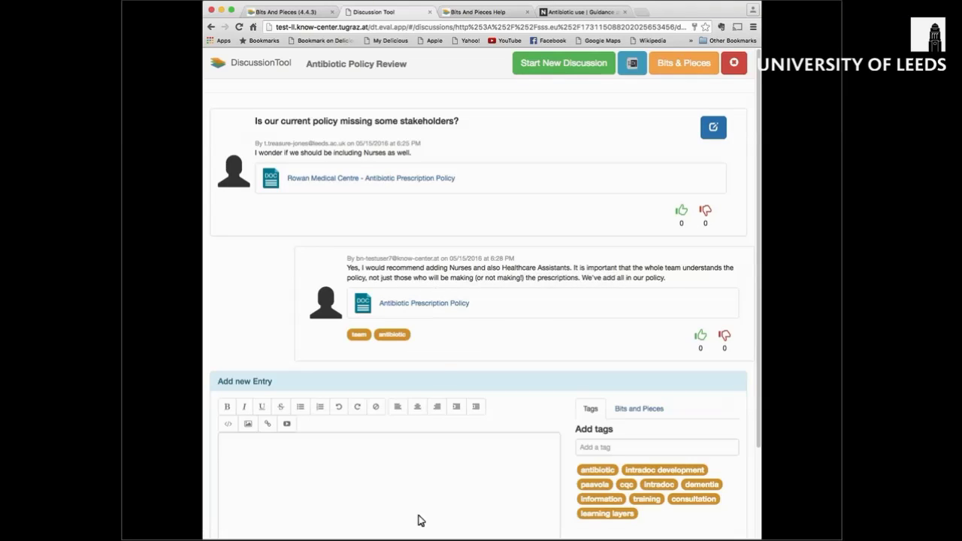
{"action": "left_click", "coordinate": [437, 486]}
{"action": "type", "text": "Thank"}
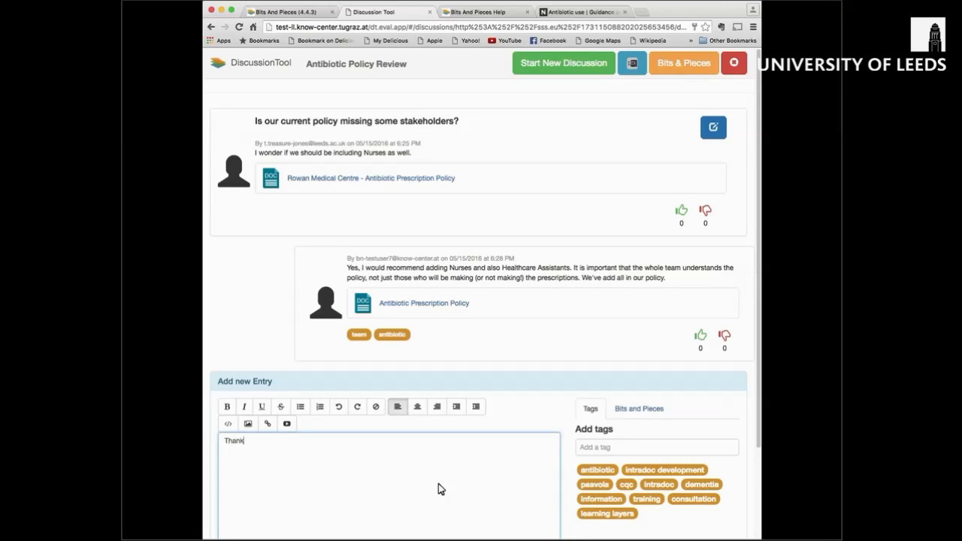
{"action": "type", "text": " you very much. I'll take a look at this."}
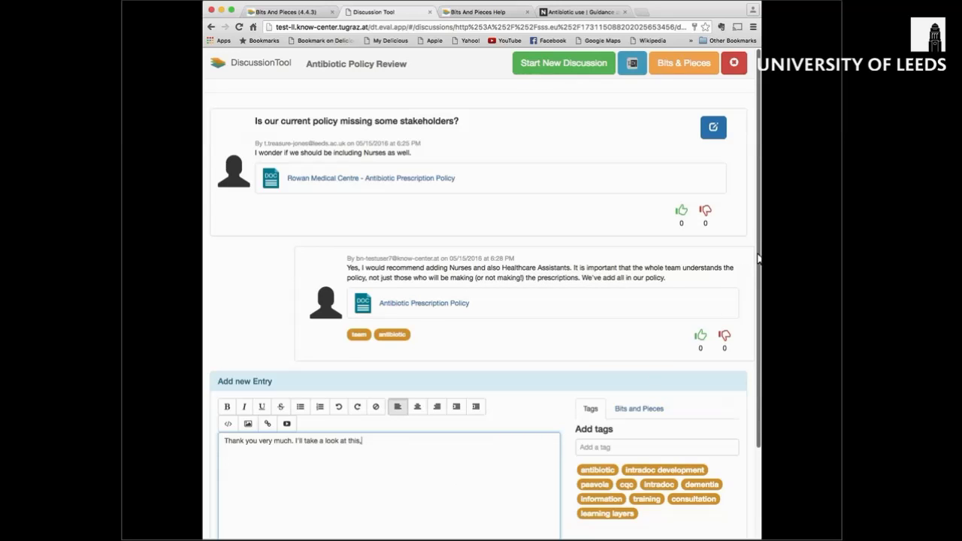
{"action": "scroll", "coordinate": [757, 258], "scroll_direction": "down", "scroll_amount": 3}
{"action": "left_click", "coordinate": [548, 492]}
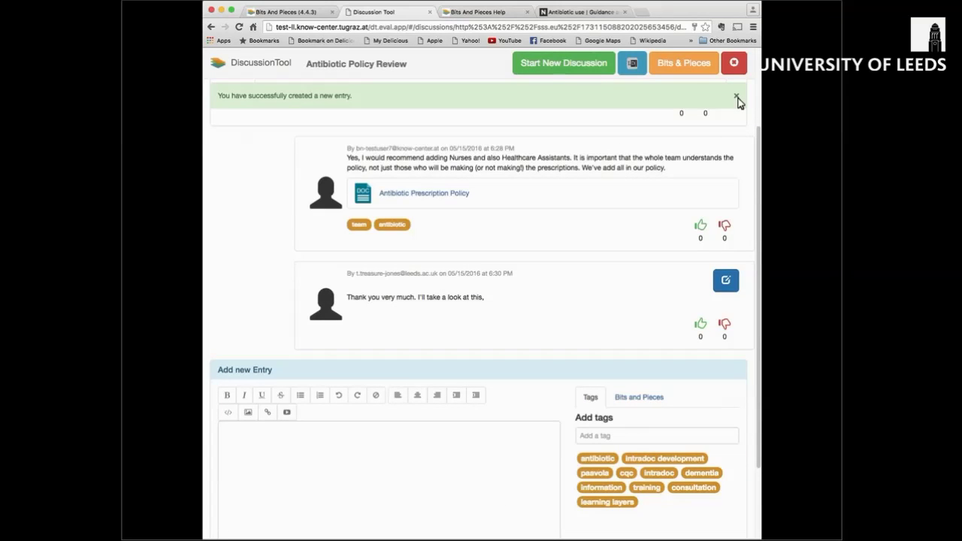
{"action": "left_click", "coordinate": [737, 98]}
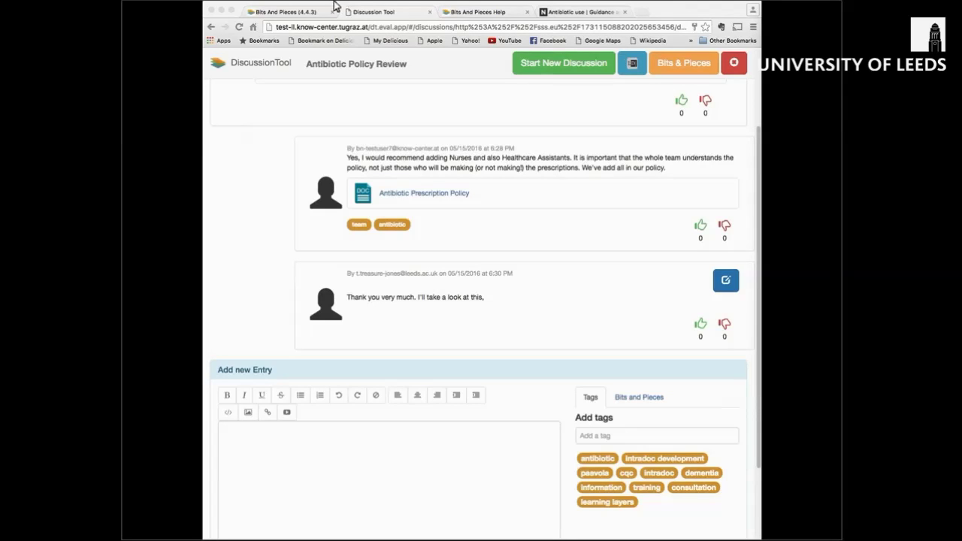
Step: Reload the Bits and Pieces tab so the episode reports 2 linked discussions
{"action": "left_click", "coordinate": [286, 13]}
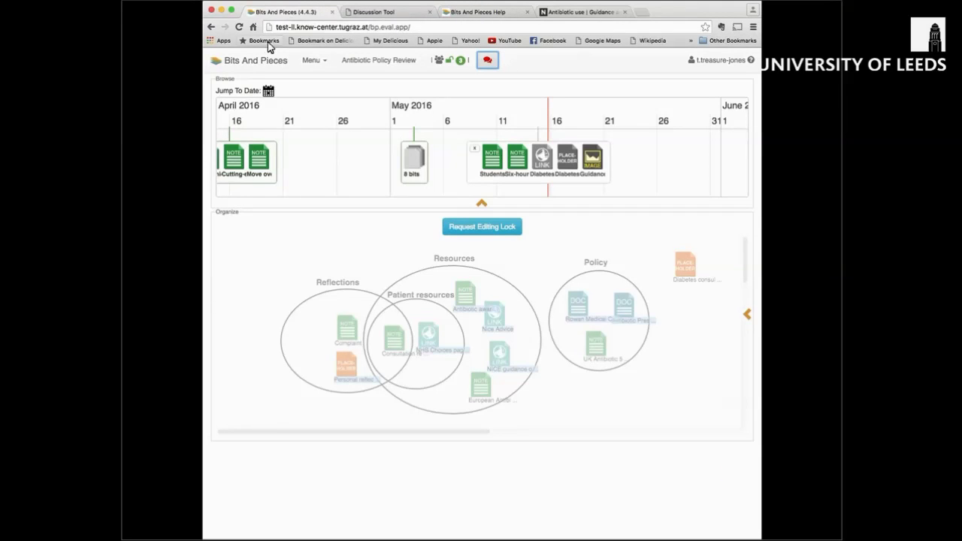
{"action": "left_click", "coordinate": [239, 28]}
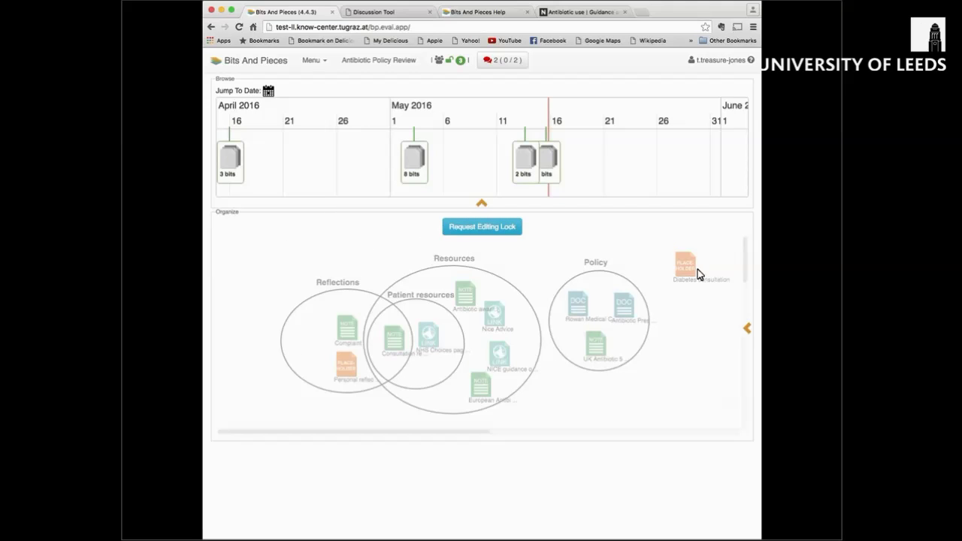
{"action": "left_click", "coordinate": [748, 331]}
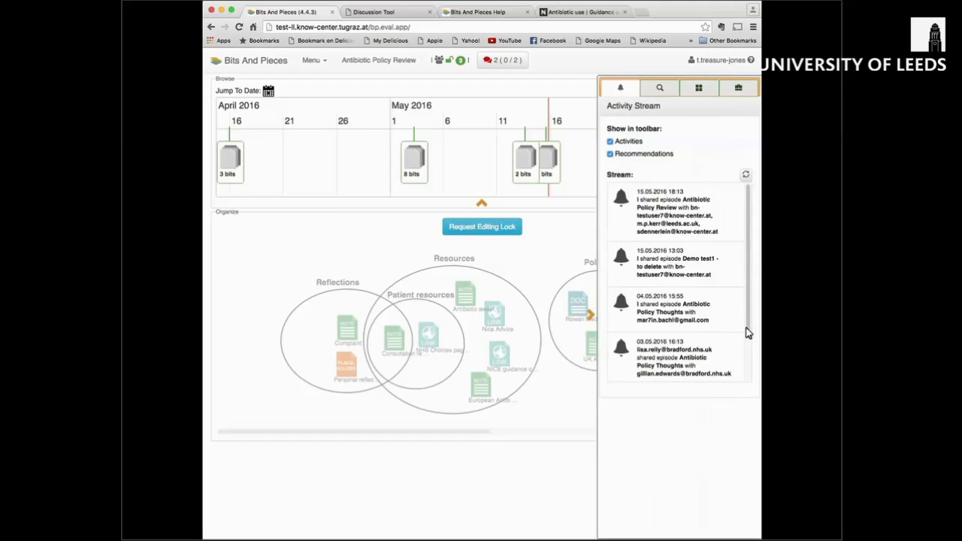
{"action": "left_click", "coordinate": [590, 317]}
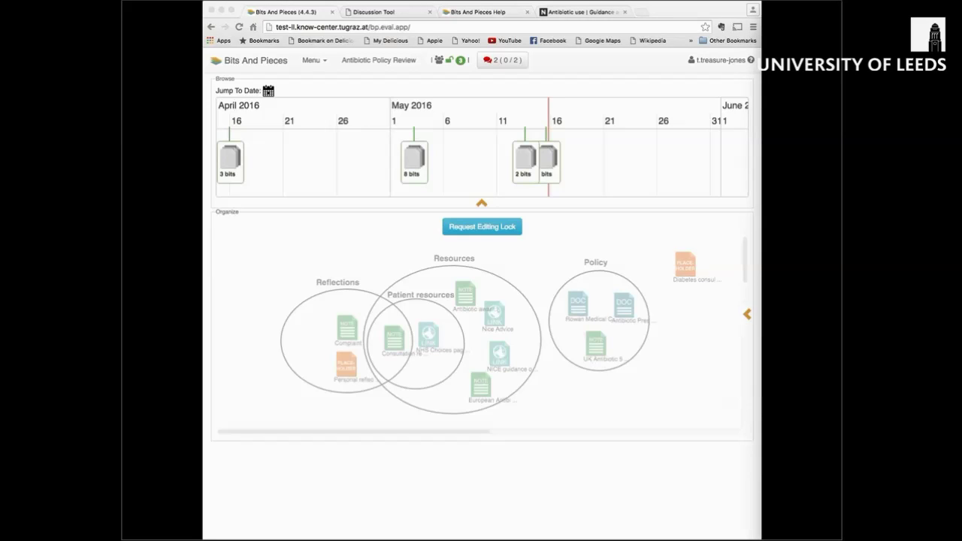
Step: Open the episode's discussions, then the Antibiotic Policy Review living document from LivingDocuments
{"action": "left_click", "coordinate": [507, 65]}
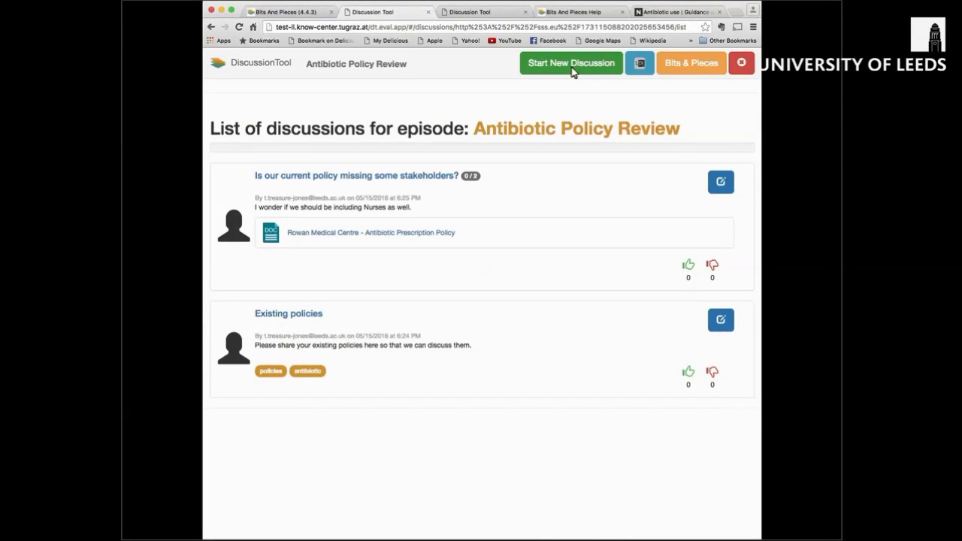
{"action": "left_click", "coordinate": [640, 64]}
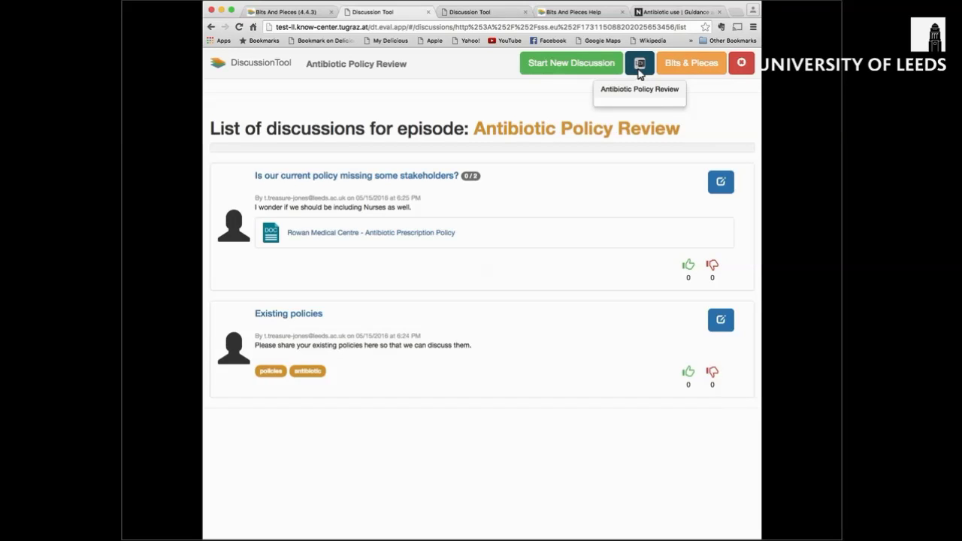
{"action": "left_click", "coordinate": [639, 72]}
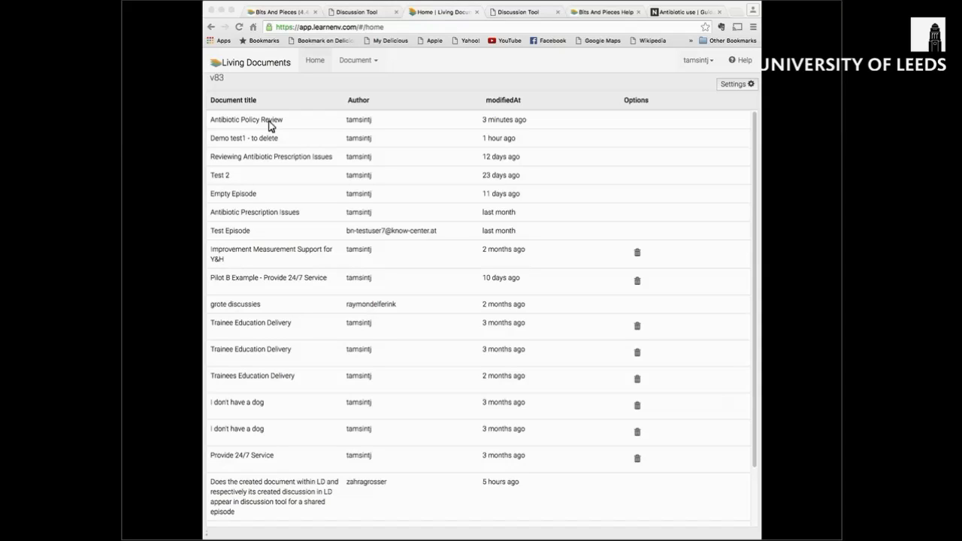
Step: Open the Antibiotic Policy Review document from the Document title list
{"action": "left_click", "coordinate": [268, 121]}
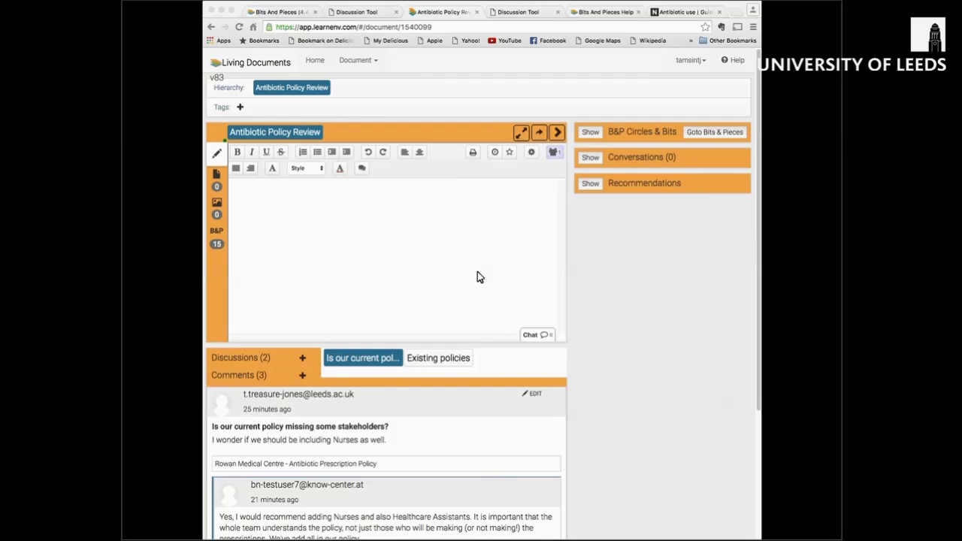
Step: Type the heading 'Antibiotic Policy' into the empty document body
{"action": "left_click", "coordinate": [447, 218]}
{"action": "type", "text": "Antibiotic Policy"}
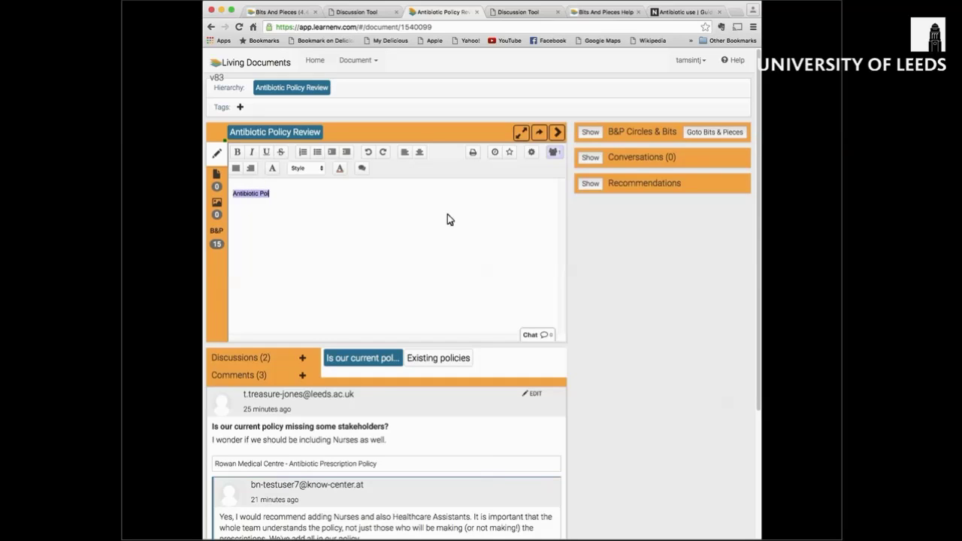
{"action": "key", "text": "Return"}
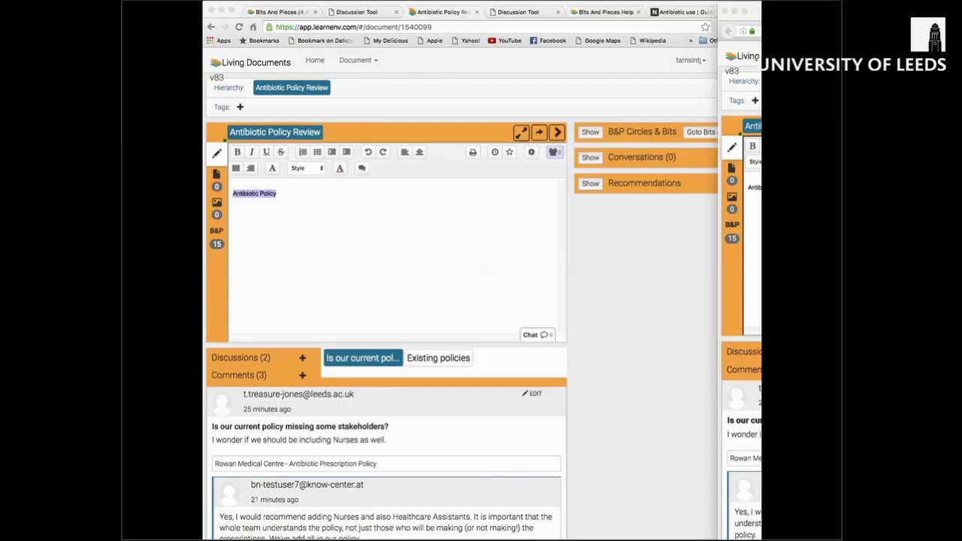
Step: Add the lines 'Summary' and 'Background references' beneath the heading in the second window
{"action": "left_click", "coordinate": [748, 195]}
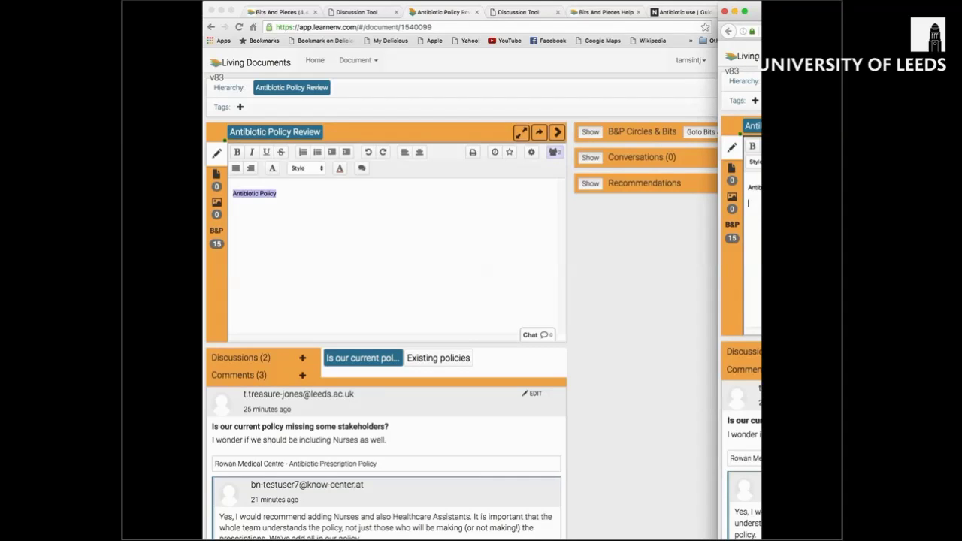
{"action": "type", "text": "Summary"}
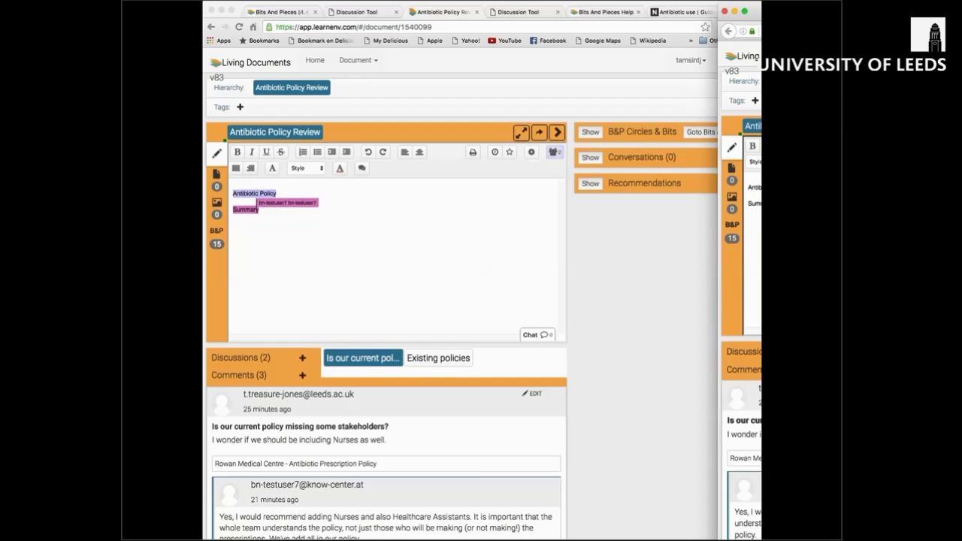
{"action": "key", "text": "Return"}
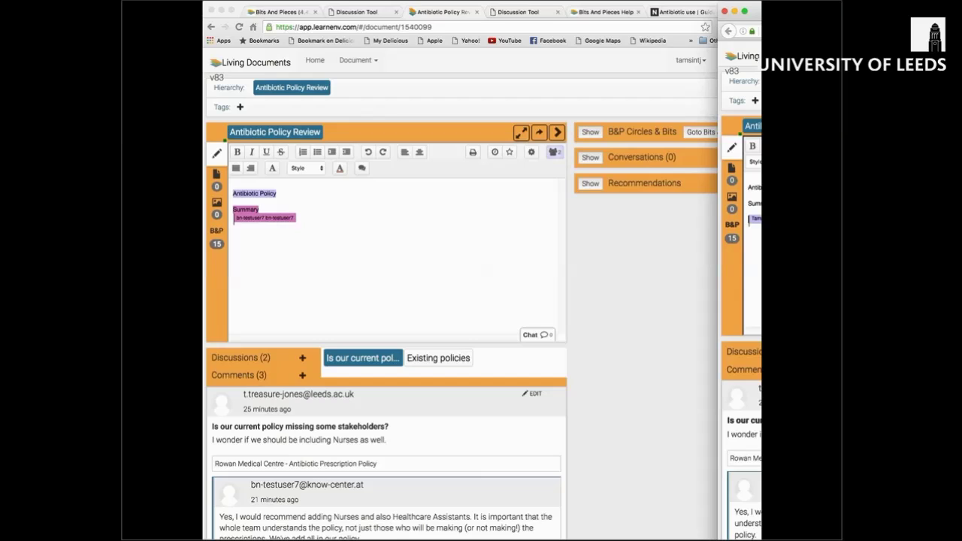
{"action": "type", "text": "Backgroun"}
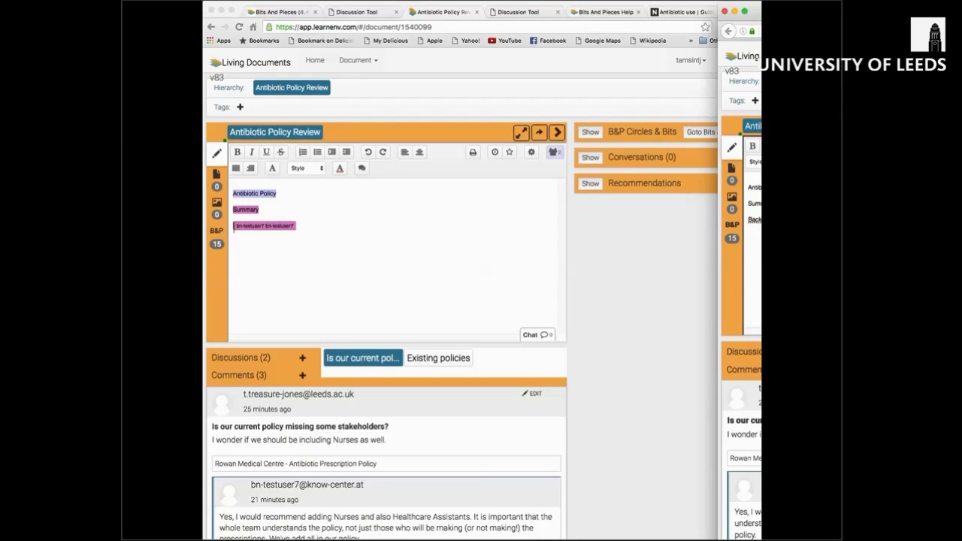
{"action": "key", "text": "BackSpace"}
{"action": "key", "text": "BackSpace"}
{"action": "key", "text": "BackSpace"}
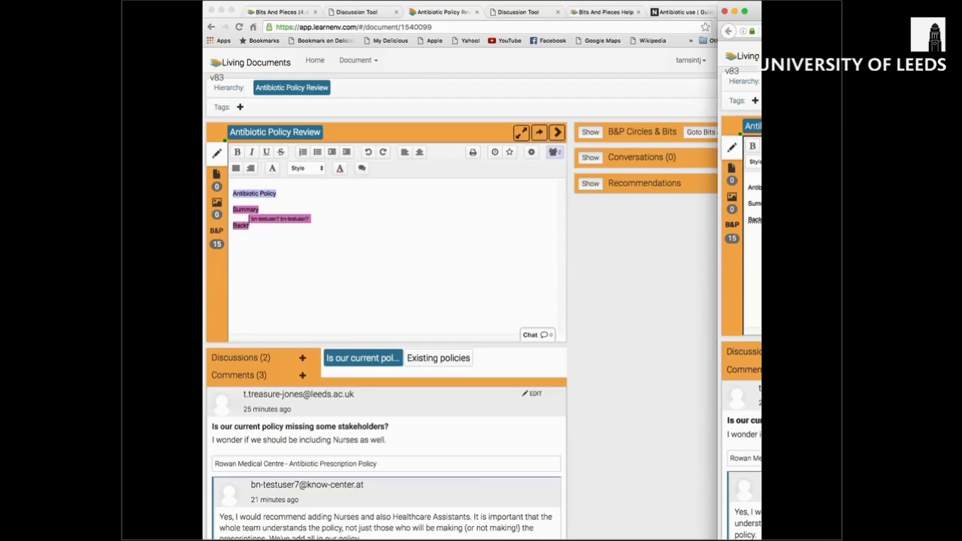
{"action": "type", "text": "ground"}
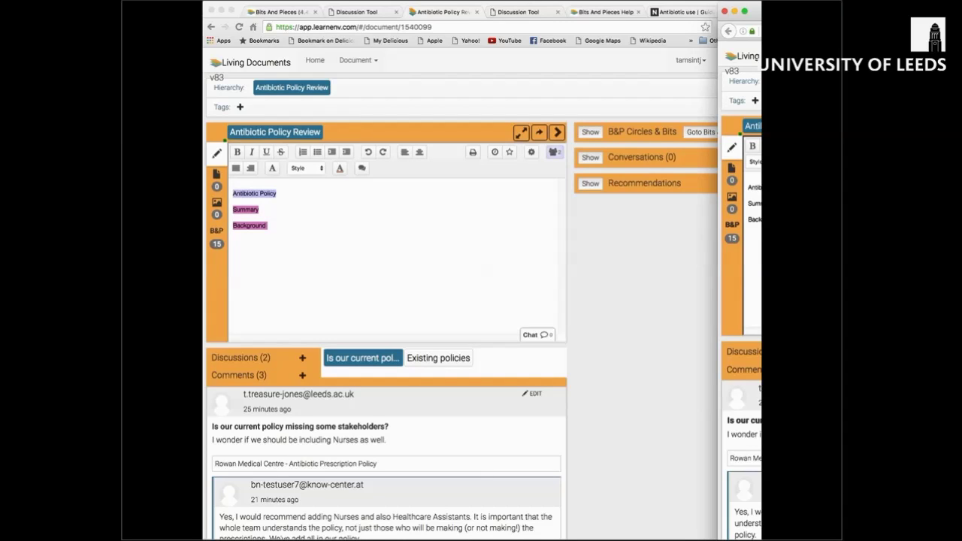
{"action": "type", "text": "references"}
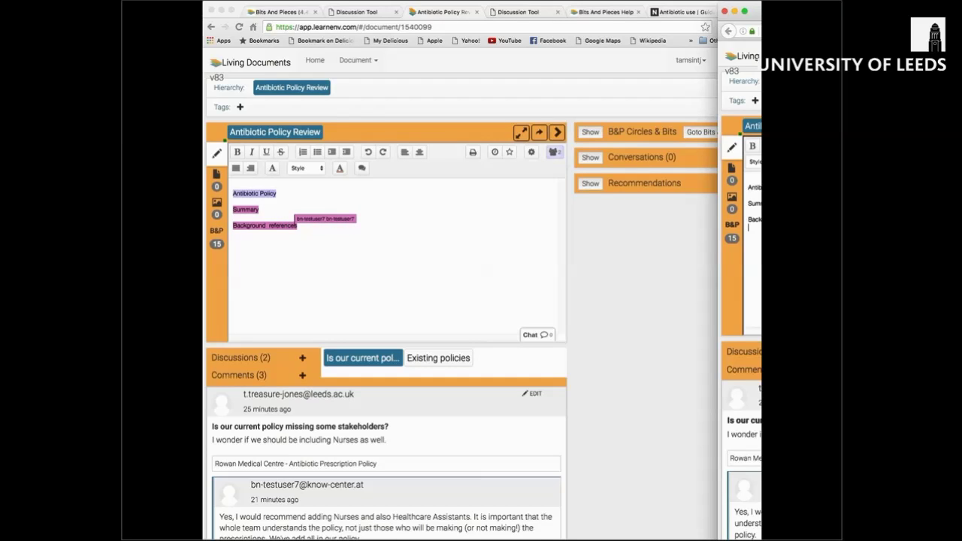
{"action": "key", "text": "Return"}
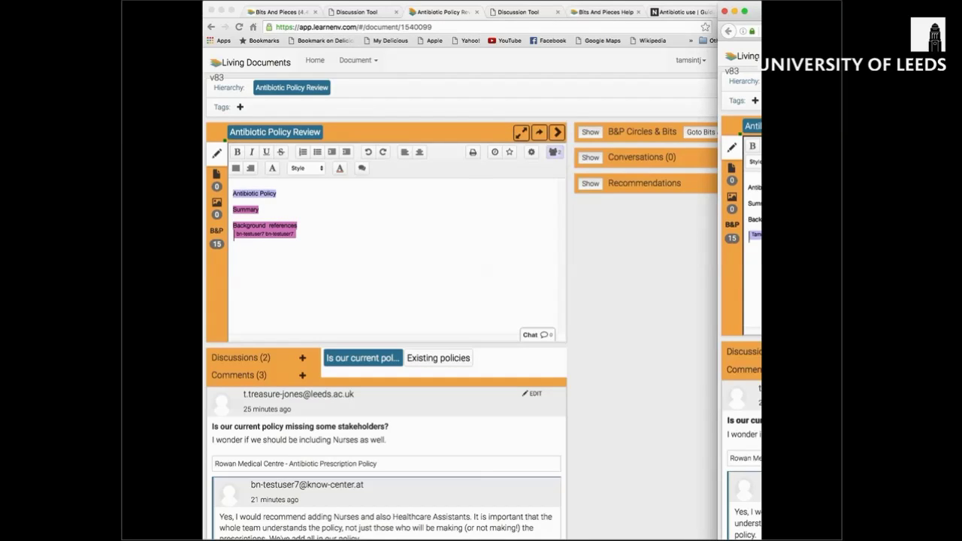
{"action": "key", "text": "BackSpace"}
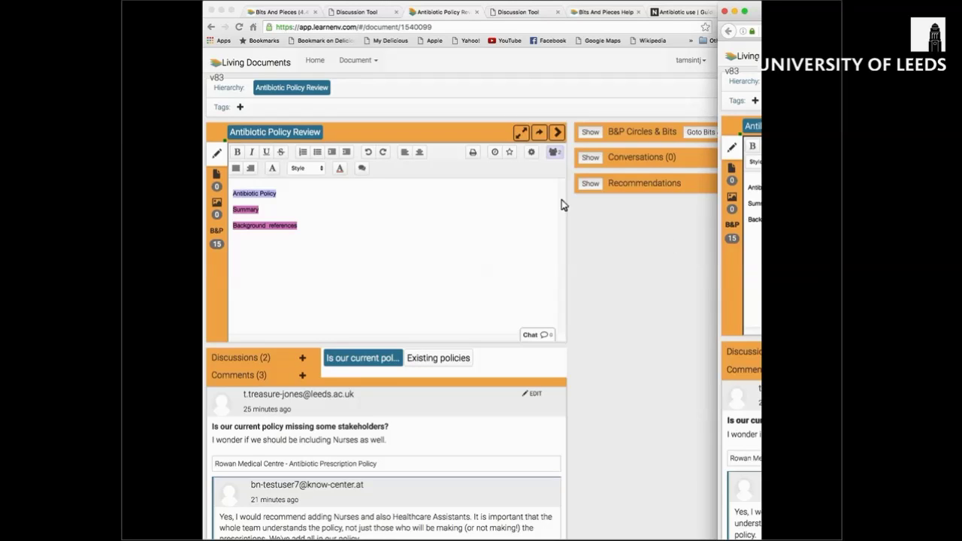
Step: Uncheck Authorship colours in Pad Settings so the document lines show without highlighting
{"action": "left_click", "coordinate": [532, 155]}
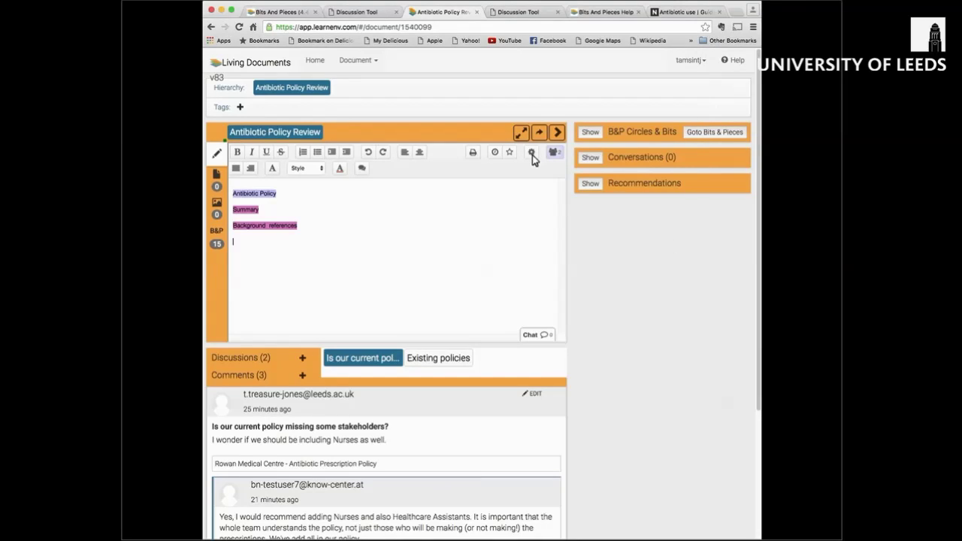
{"action": "left_click", "coordinate": [532, 155]}
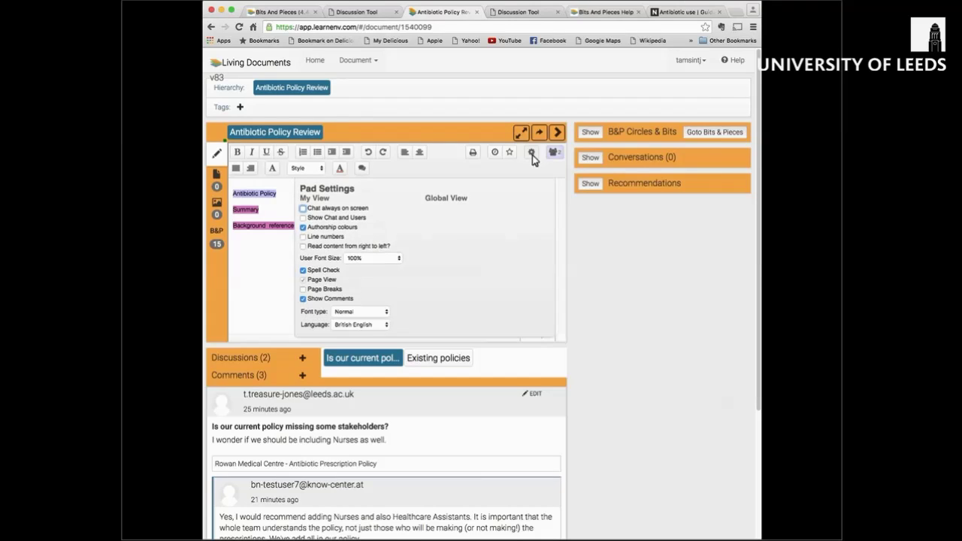
{"action": "left_click", "coordinate": [304, 228]}
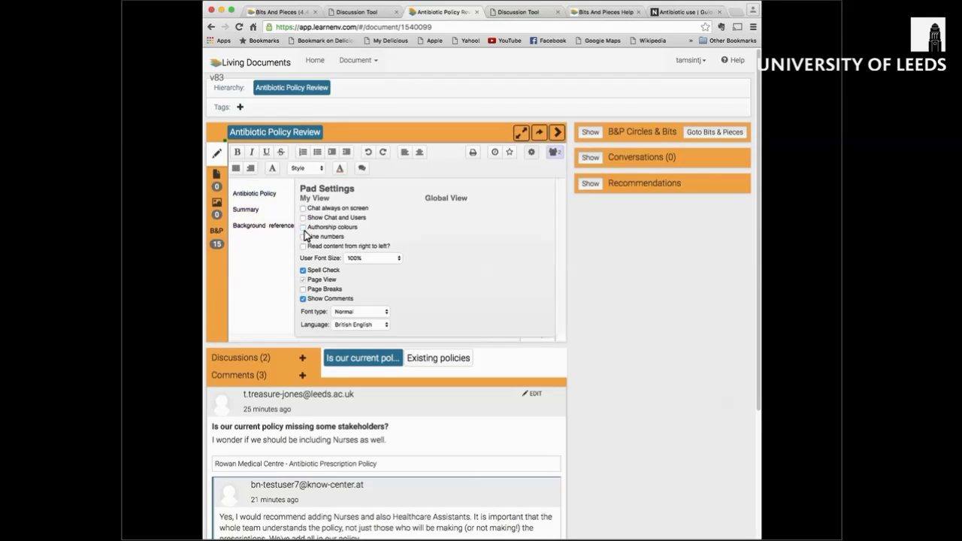
{"action": "left_click", "coordinate": [273, 273]}
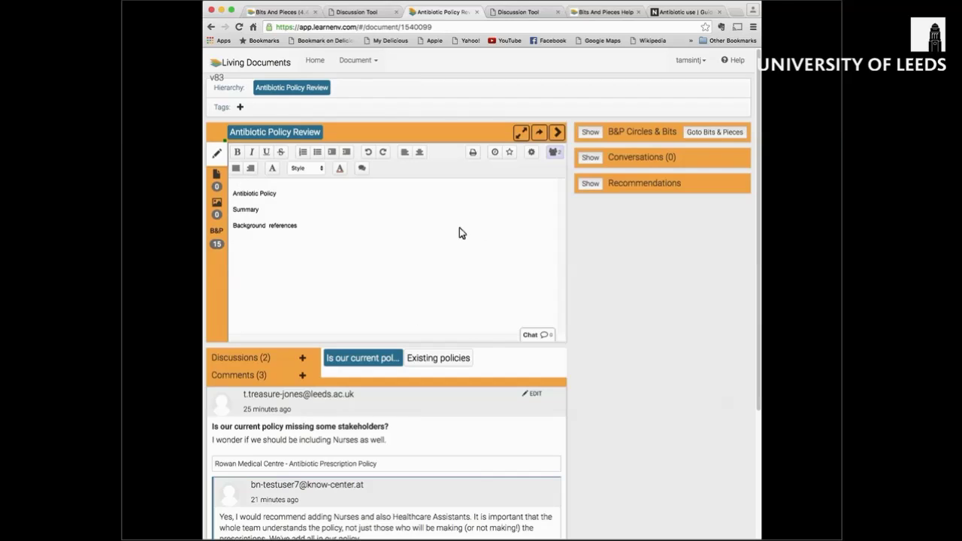
{"action": "left_click", "coordinate": [522, 133]}
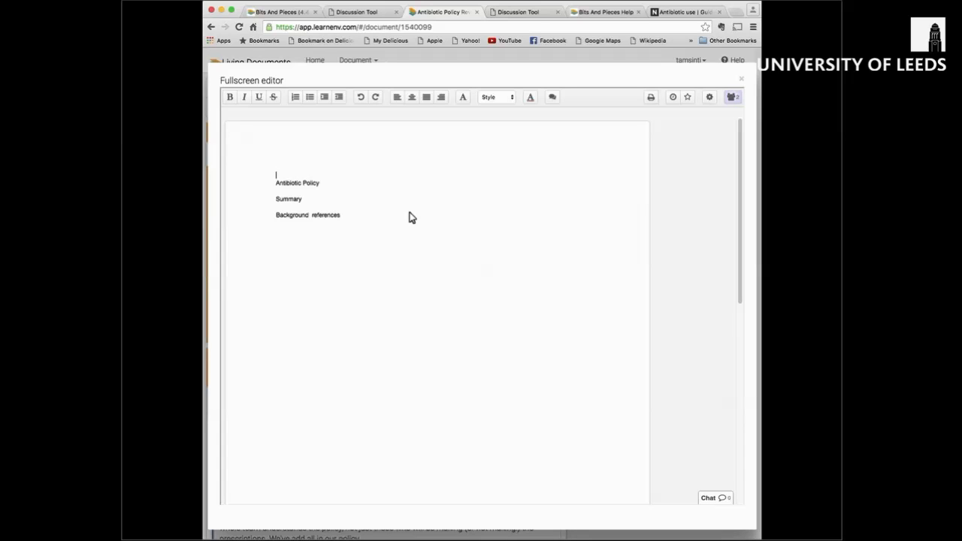
{"action": "left_click", "coordinate": [742, 80]}
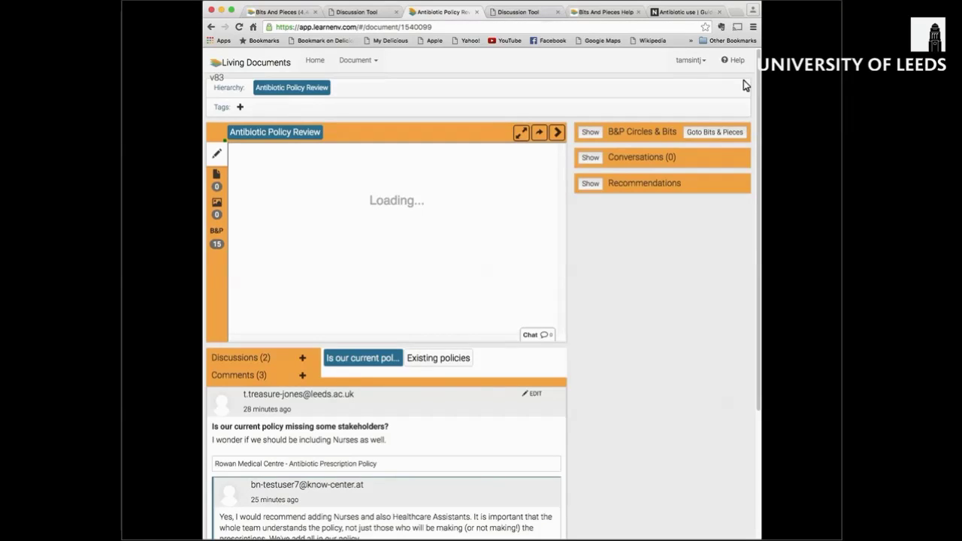
{"action": "left_click", "coordinate": [721, 138]}
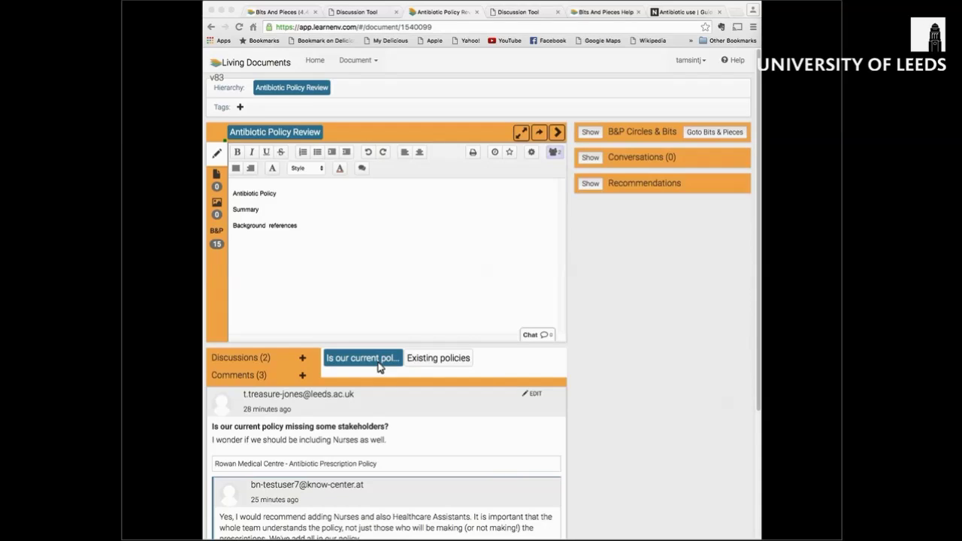
{"action": "left_click", "coordinate": [433, 366]}
{"action": "left_click", "coordinate": [437, 360]}
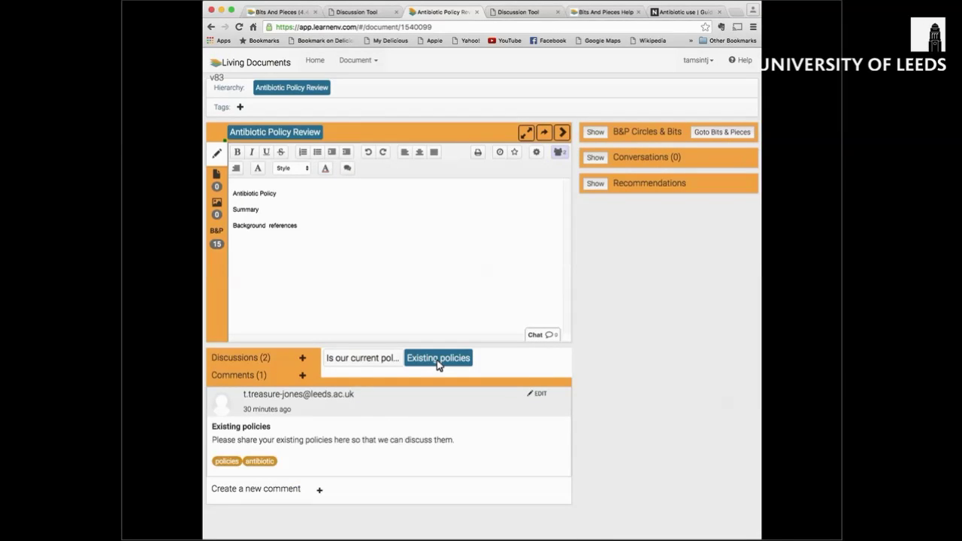
{"action": "left_click", "coordinate": [371, 364]}
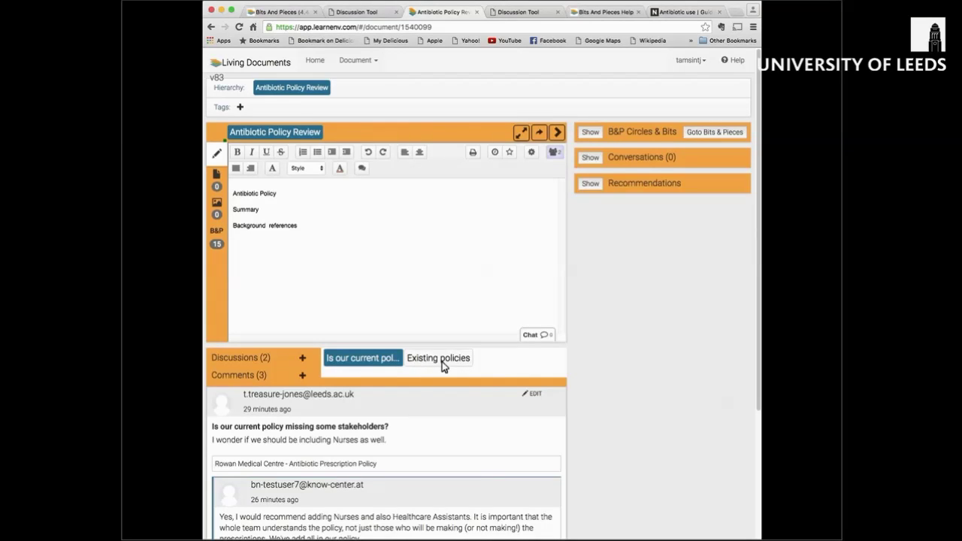
{"action": "left_click", "coordinate": [447, 363]}
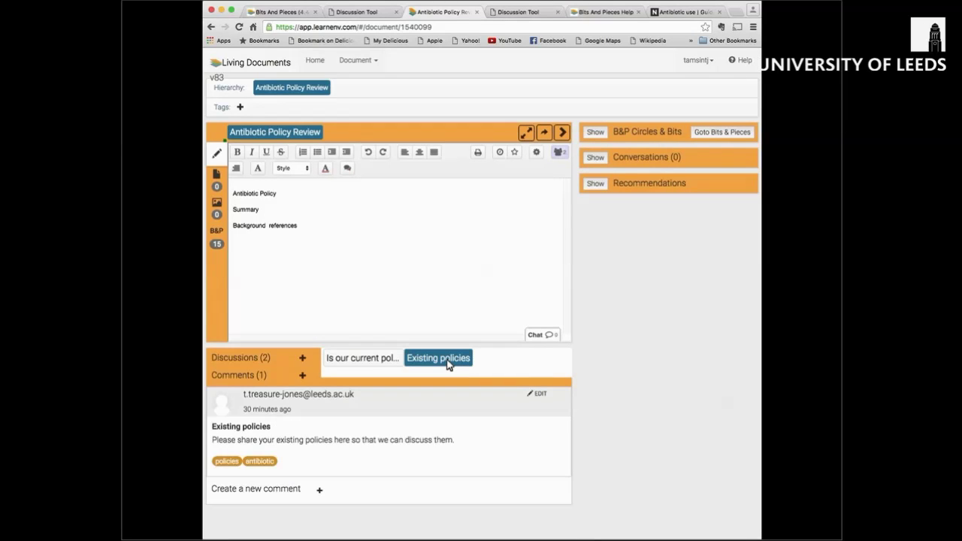
{"action": "left_click", "coordinate": [373, 359]}
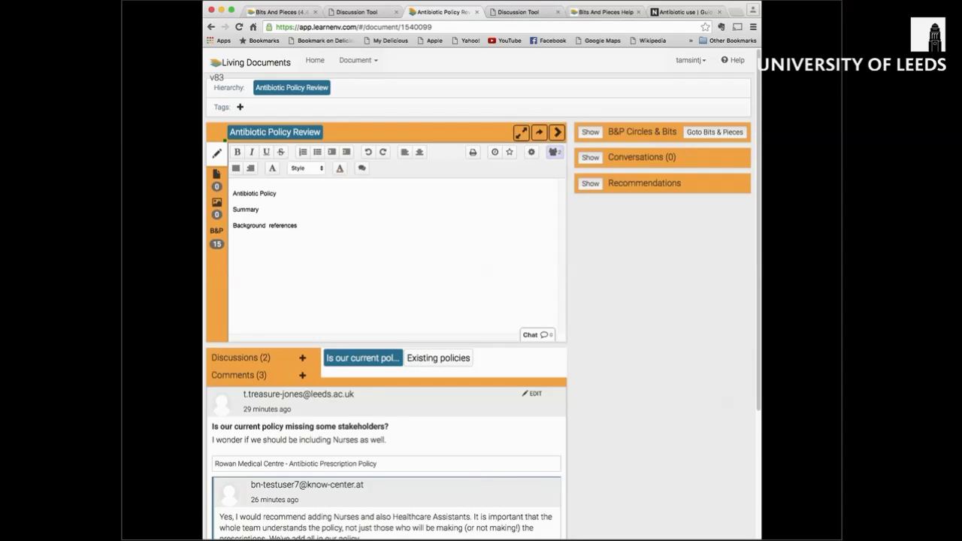
Step: Comment on the stakeholders discussion suggesting receptionists, since patients see them first
{"action": "scroll", "coordinate": [760, 395], "scroll_direction": "down", "scroll_amount": 3}
{"action": "scroll", "coordinate": [752, 474], "scroll_direction": "down", "scroll_amount": 5}
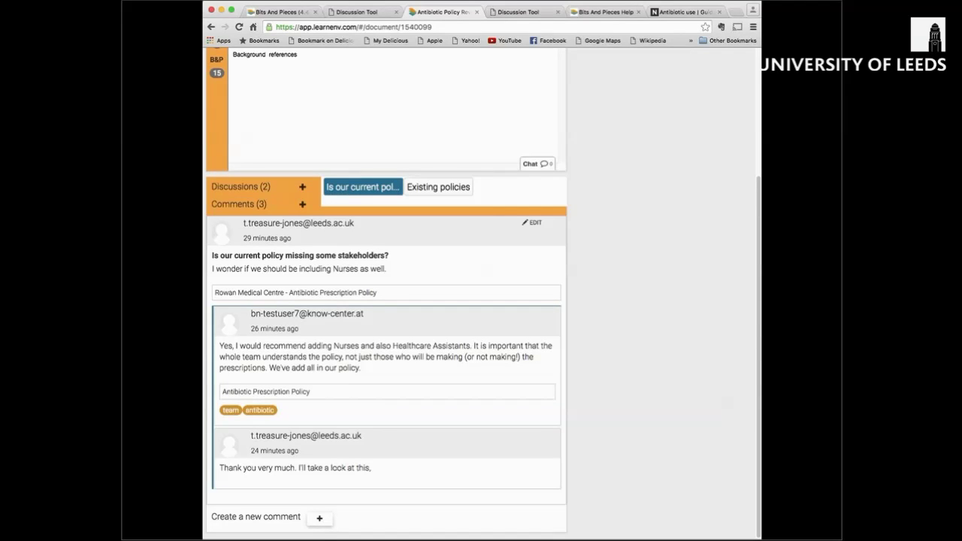
{"action": "left_click", "coordinate": [319, 520]}
{"action": "left_click", "coordinate": [407, 191]}
{"action": "type", "text": "Wha"}
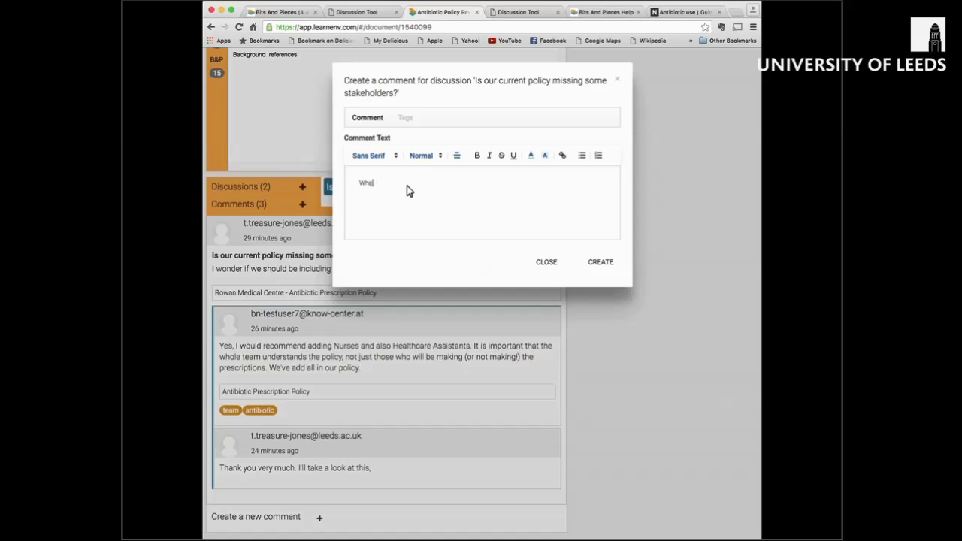
{"action": "type", "text": "t about considering receptionists as wel"}
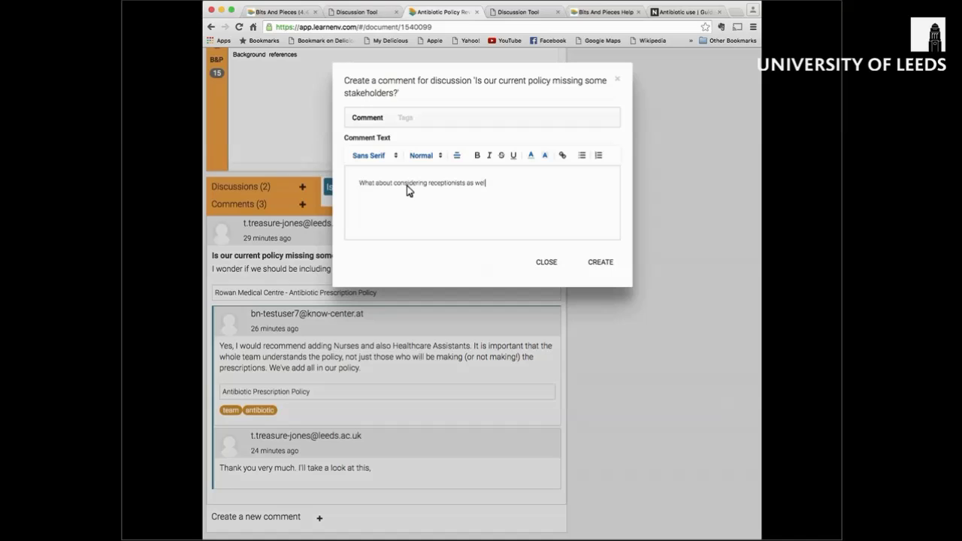
{"action": "type", "text": "l? After all they are the first people the p"}
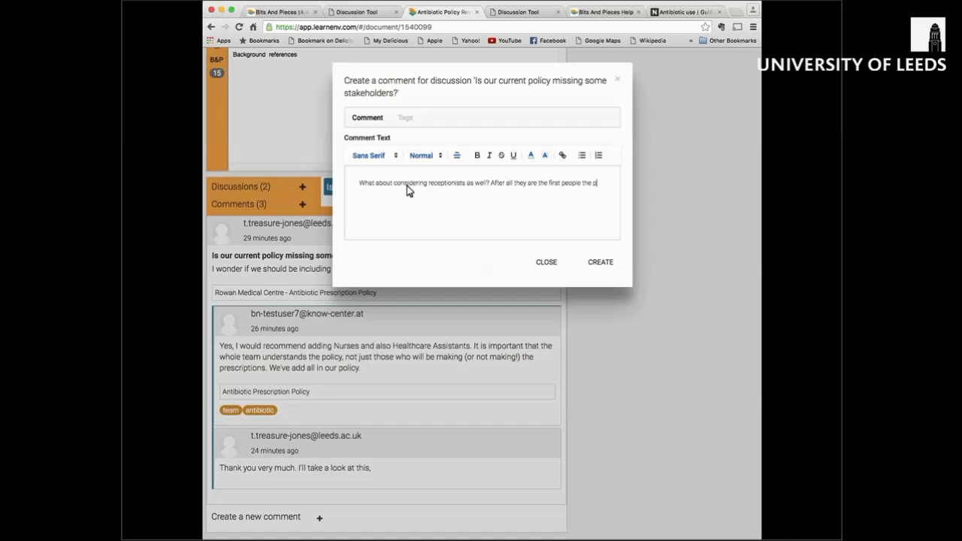
{"action": "type", "text": "atients see."}
{"action": "left_click", "coordinate": [603, 266]}
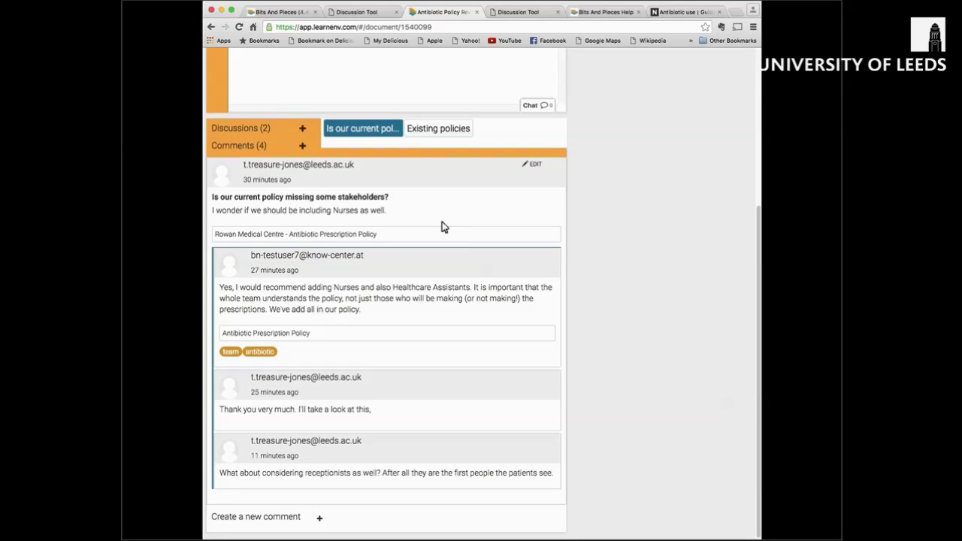
Step: Create discussion 'Policy structure' asking 'Shall we use the same structure as in the Medway current policy?'
{"action": "left_click", "coordinate": [302, 129]}
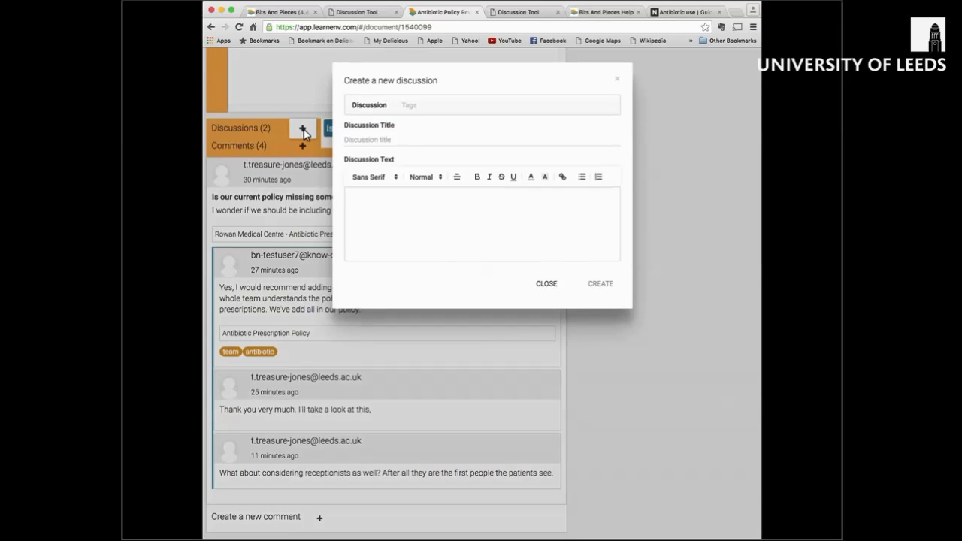
{"action": "left_click", "coordinate": [378, 146]}
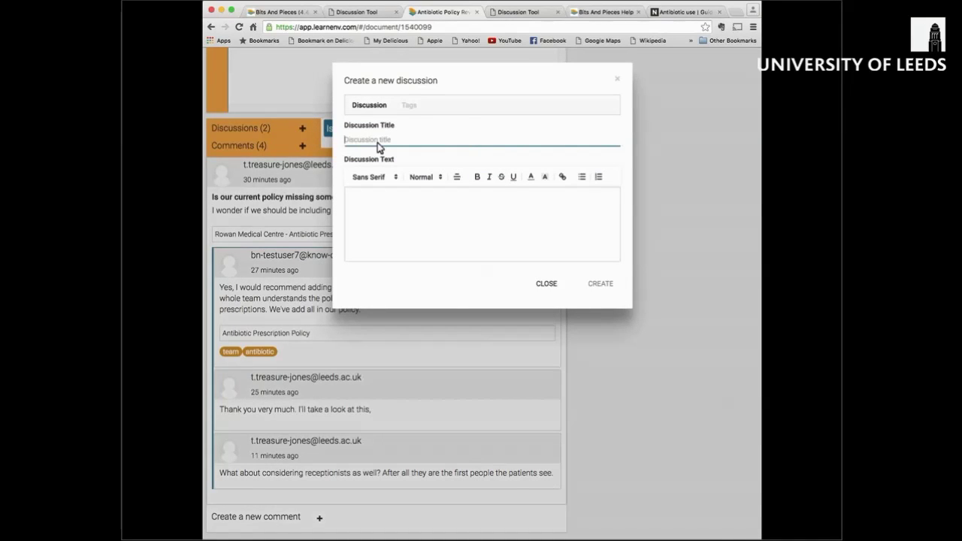
{"action": "type", "text": "Policy structure"}
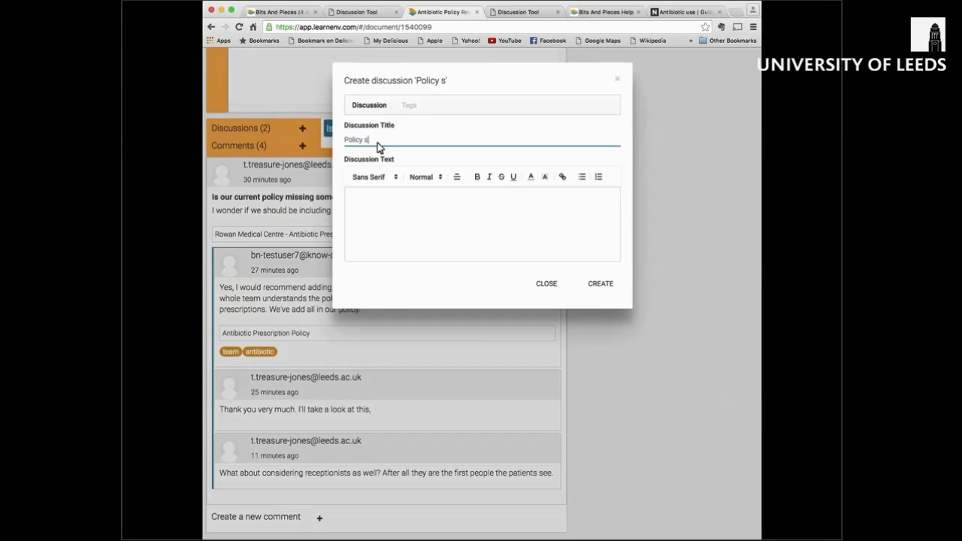
{"action": "left_click", "coordinate": [376, 207]}
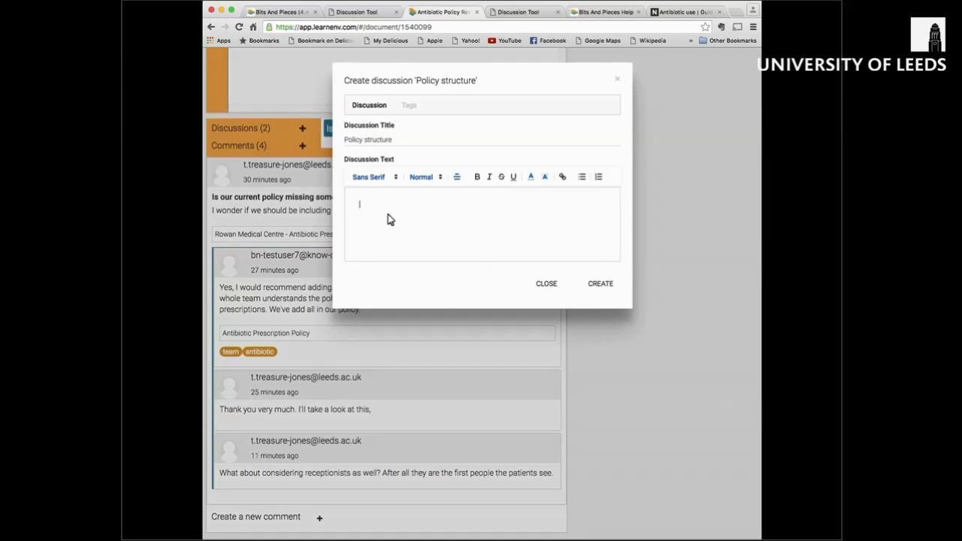
{"action": "type", "text": "Shall we use the same structure as in the M"}
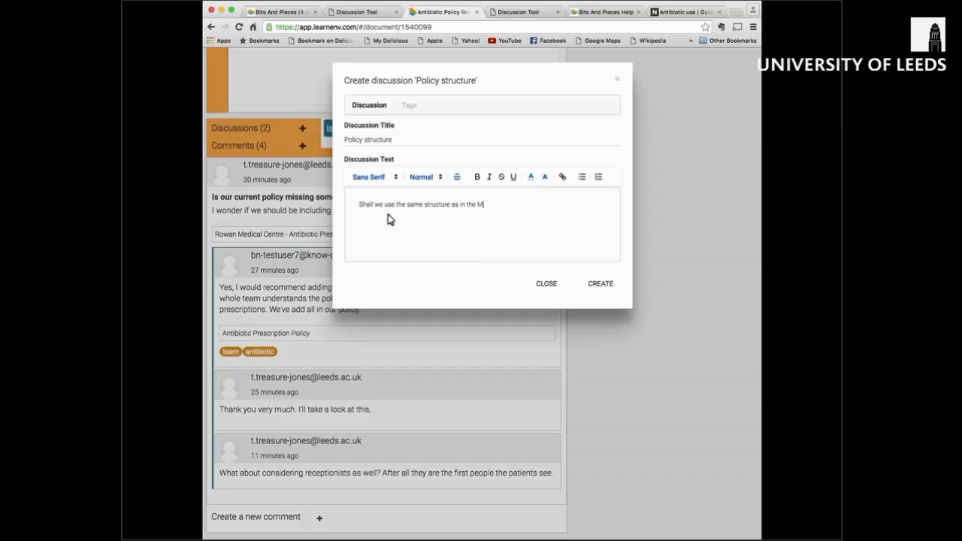
{"action": "type", "text": "edway current policy?"}
{"action": "left_click", "coordinate": [601, 284]}
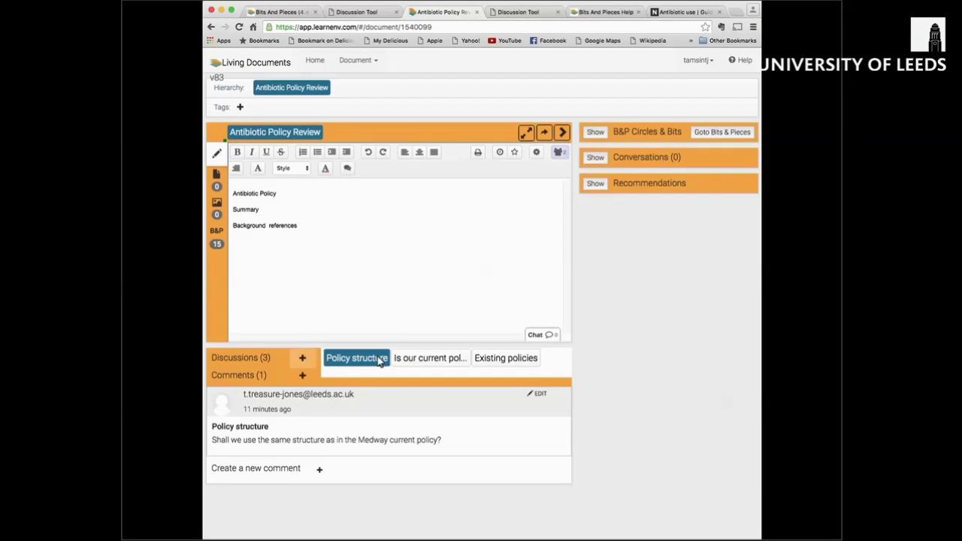
Step: View the stakeholders and Existing policies discussions, then return to Policy structure
{"action": "left_click", "coordinate": [427, 359]}
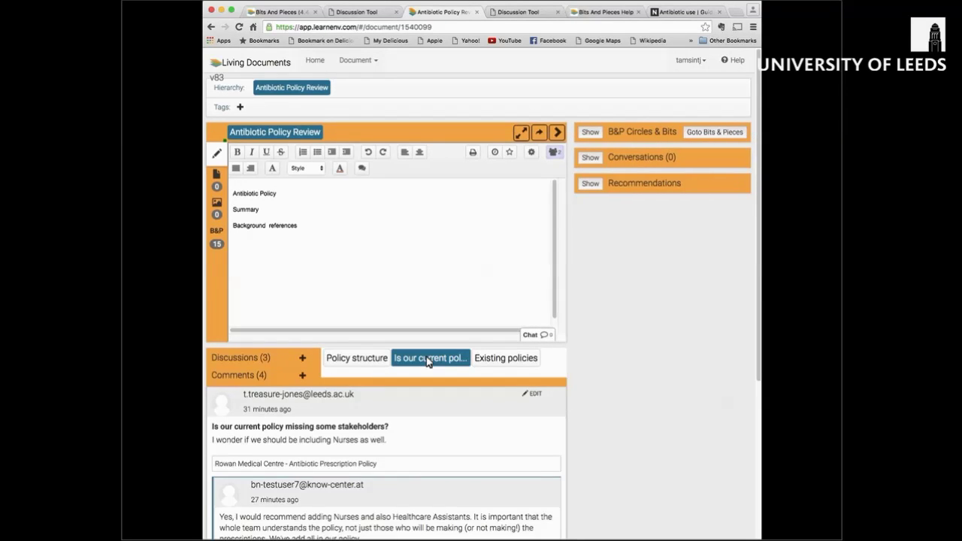
{"action": "left_click", "coordinate": [511, 359]}
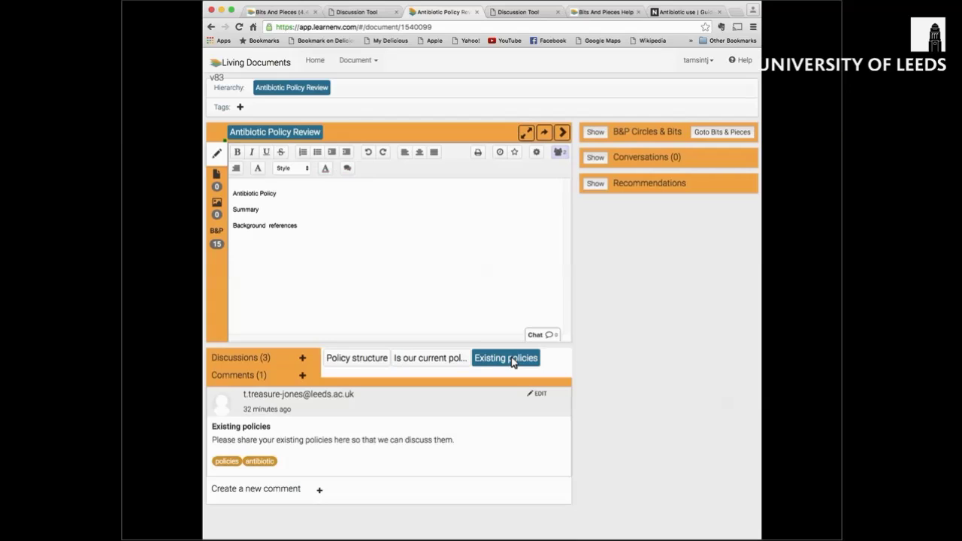
{"action": "left_click", "coordinate": [345, 360]}
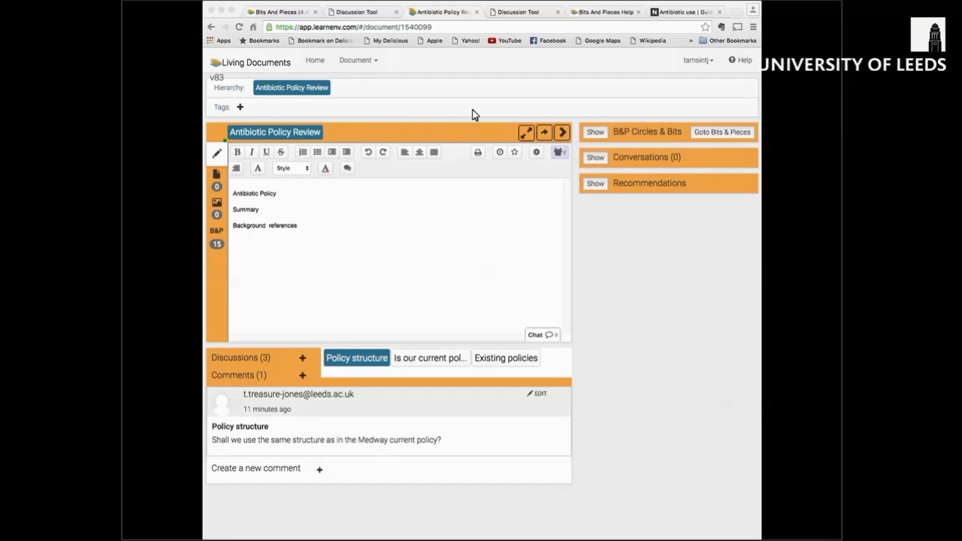
Step: Reload the Discussion Tool tab so Policy structure tops the Antibiotic Policy Review list
{"action": "left_click", "coordinate": [359, 13]}
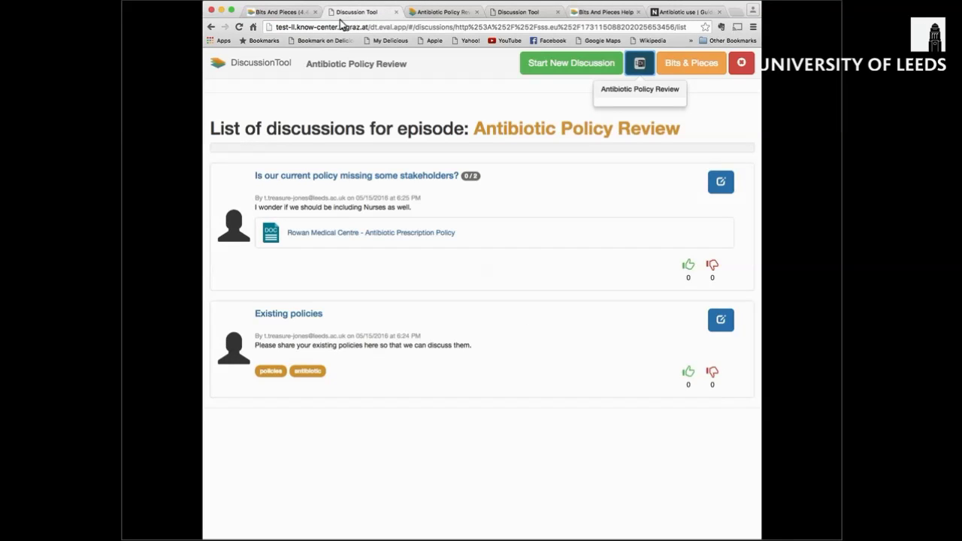
{"action": "left_click", "coordinate": [240, 28]}
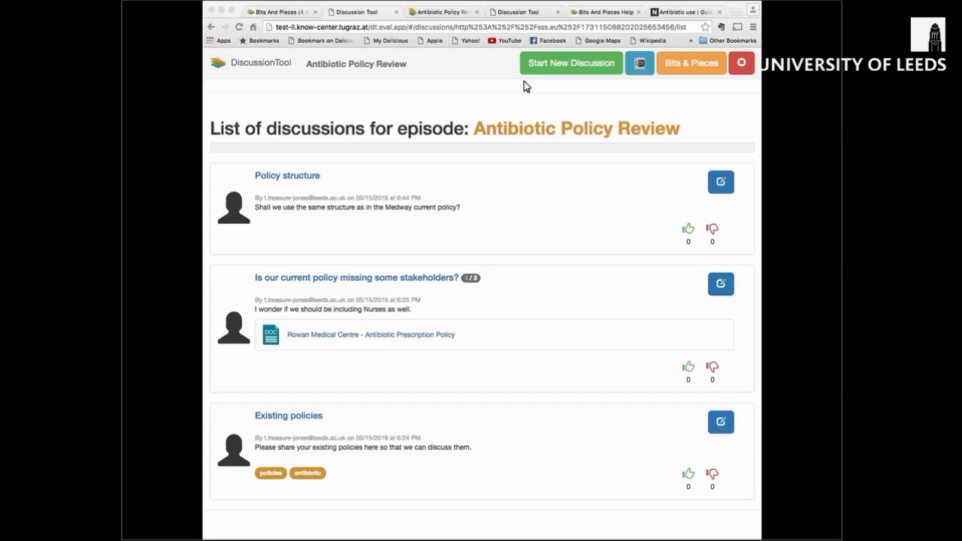
Step: Back on Antibiotic Policy Review, show B&P Circles & Bits and read the personal reflection placeholder's description
{"action": "left_click", "coordinate": [442, 16]}
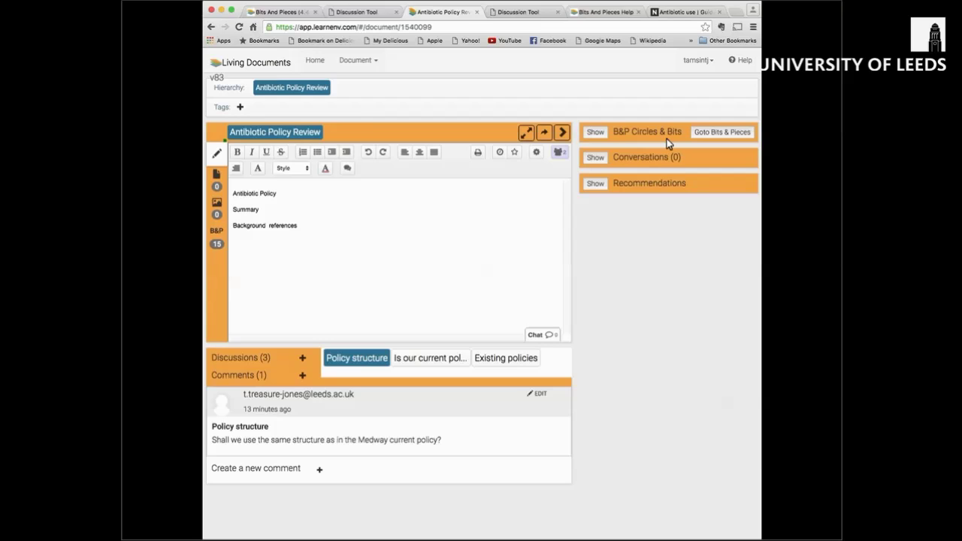
{"action": "left_click", "coordinate": [595, 133]}
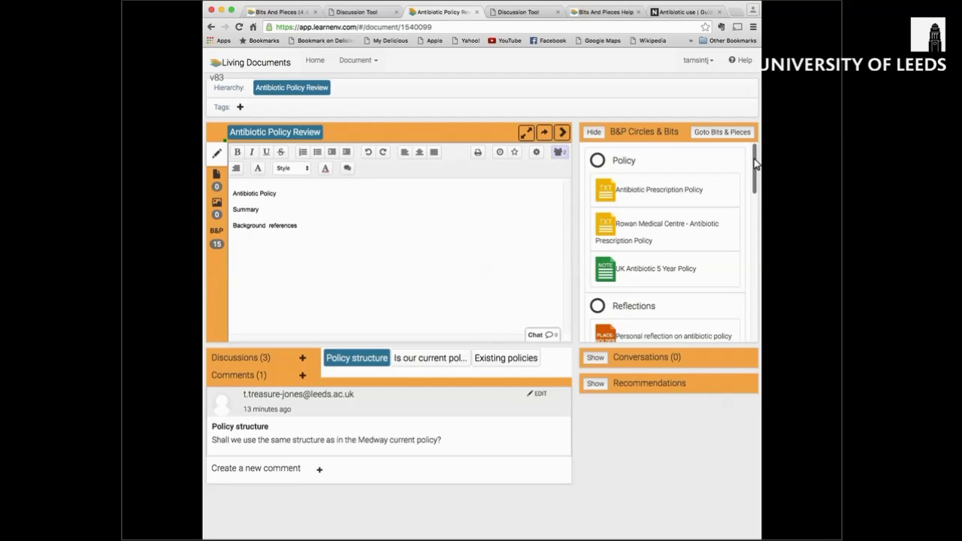
{"action": "mouse_move", "coordinate": [755, 164]}
{"action": "left_mouse_down"}
{"action": "mouse_move", "coordinate": [744, 322]}
{"action": "mouse_move", "coordinate": [744, 151]}
{"action": "left_mouse_up"}
{"action": "scroll", "coordinate": [687, 261], "scroll_direction": "down", "scroll_amount": 5}
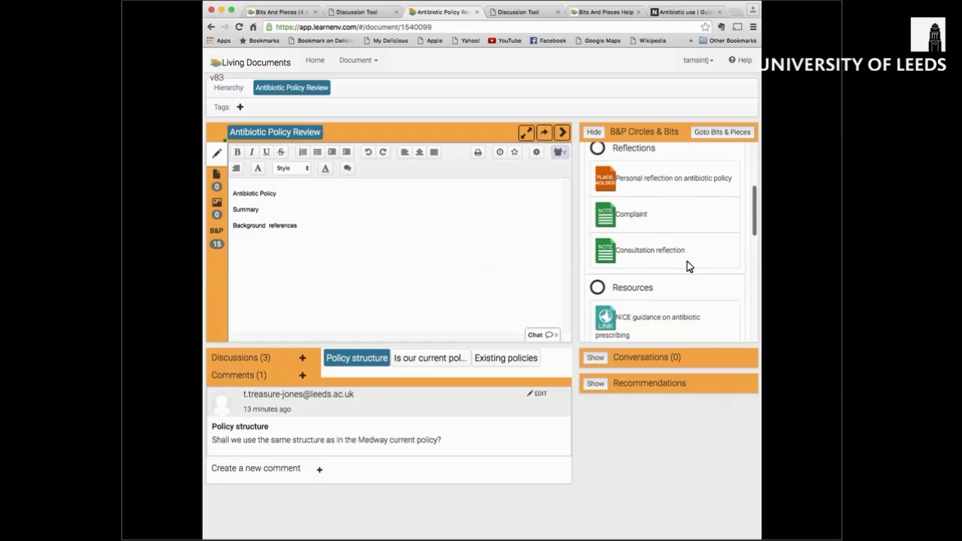
{"action": "left_click", "coordinate": [607, 185]}
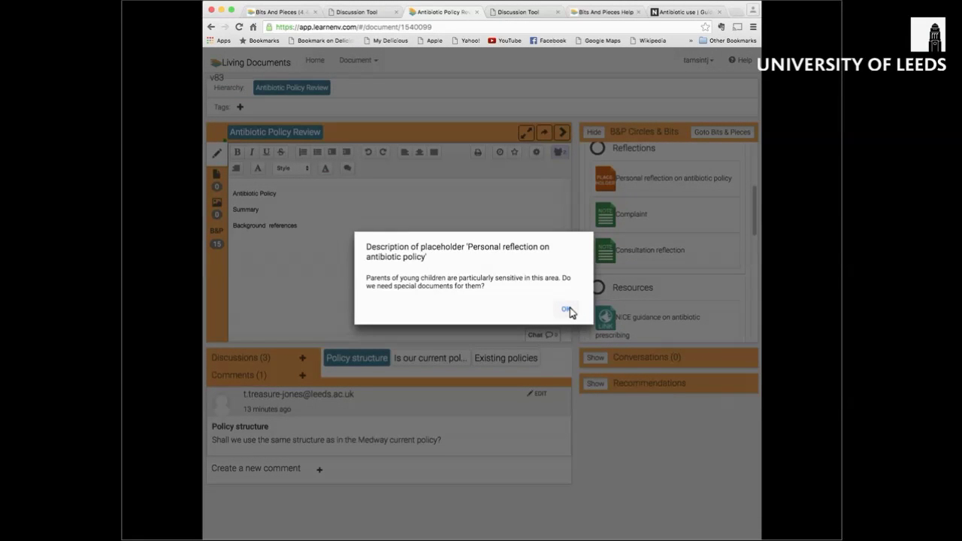
{"action": "left_click", "coordinate": [567, 308]}
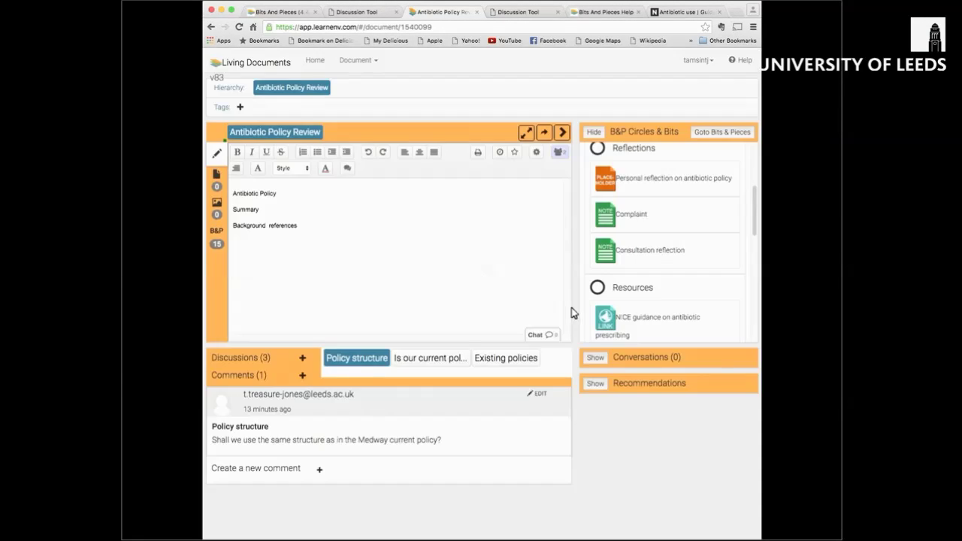
Step: Open the NICE antibiotic prescribing guidance and the Rowan Medical Centre antibiotic policy in new tabs
{"action": "left_click", "coordinate": [609, 323]}
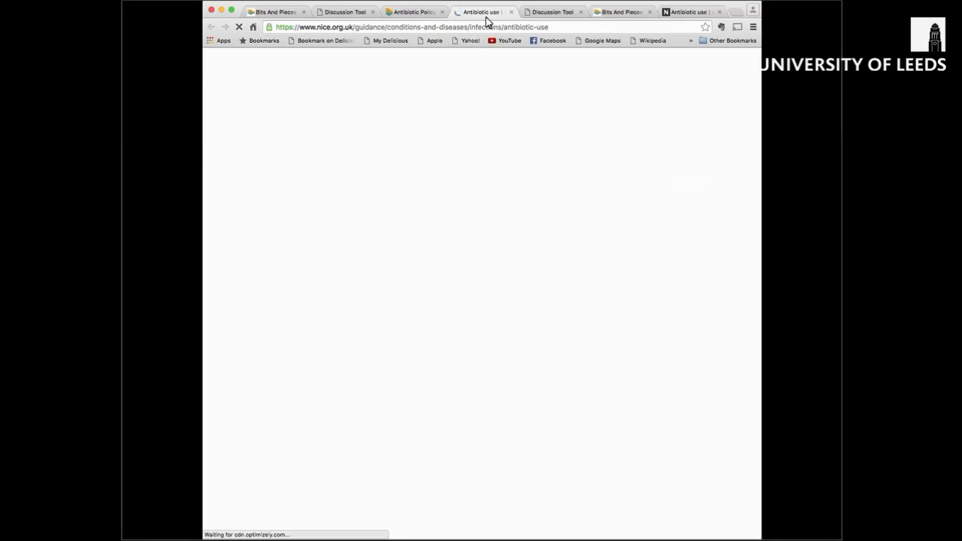
{"action": "left_click", "coordinate": [433, 19]}
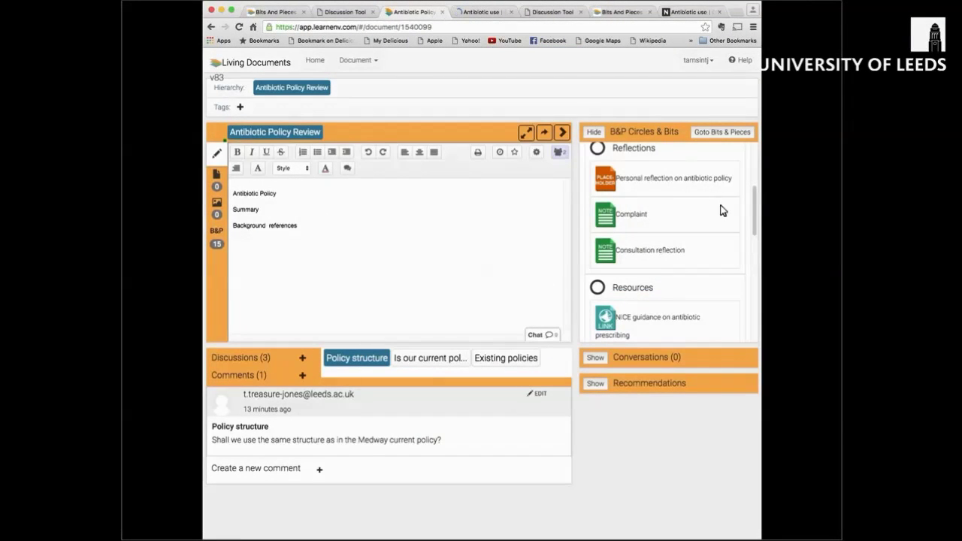
{"action": "left_click_drag", "start_coordinate": [756, 222], "coordinate": [758, 165]}
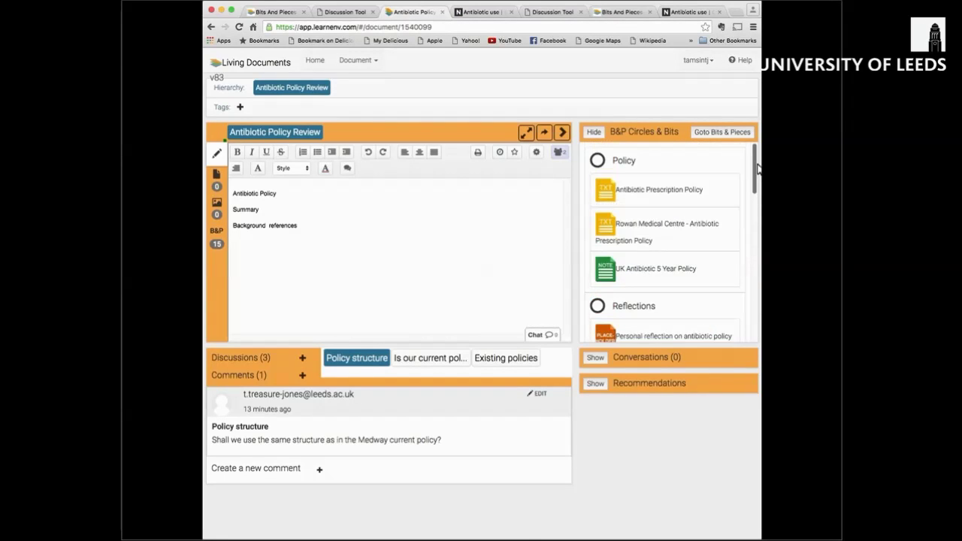
{"action": "left_click", "coordinate": [610, 233]}
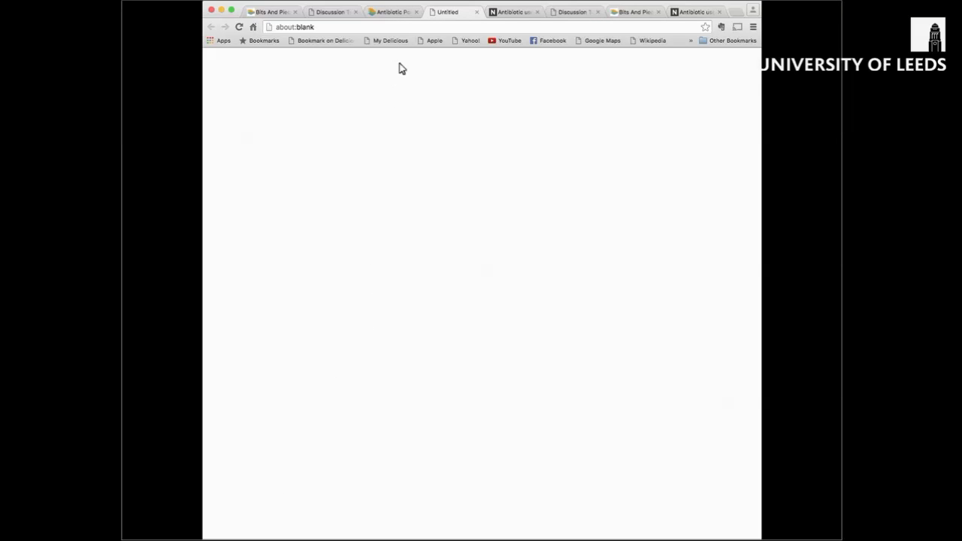
Step: Switch from the blank Untitled tab back to the Antibiotic Policy Review document
{"action": "left_click", "coordinate": [394, 12]}
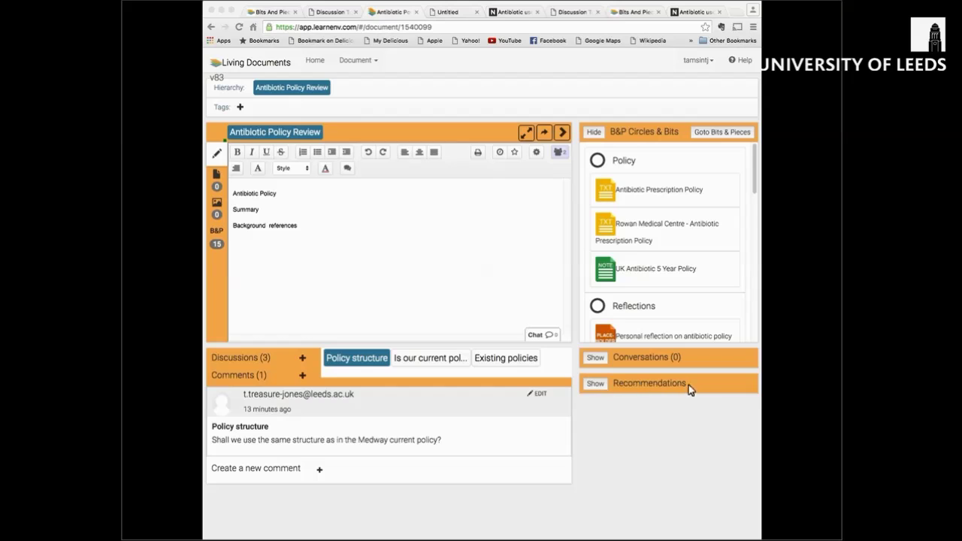
Step: Show the Recommendations panel with recommended documents and recommended users
{"action": "left_click", "coordinate": [597, 385]}
{"action": "left_click", "coordinate": [596, 385]}
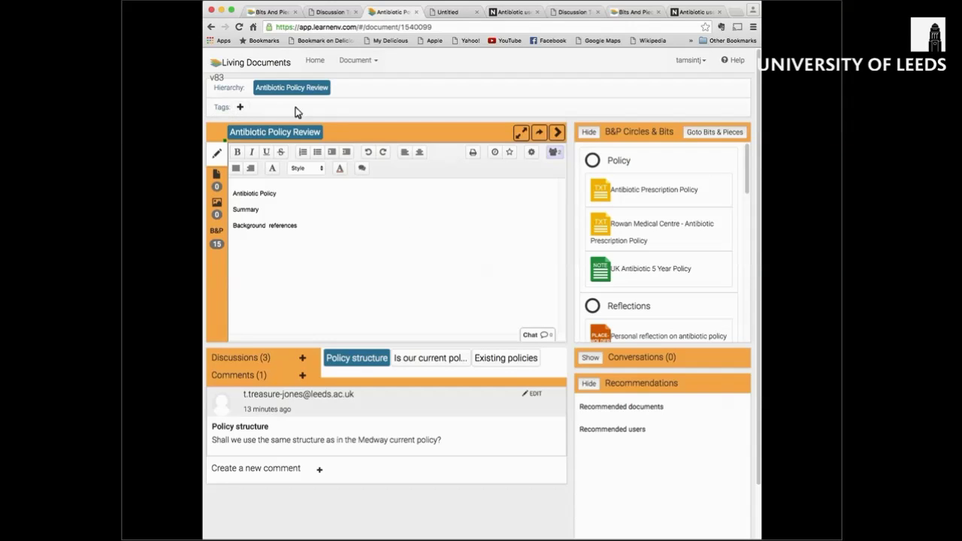
Step: Add the existing 'policy' tag to the document
{"action": "left_click", "coordinate": [240, 108]}
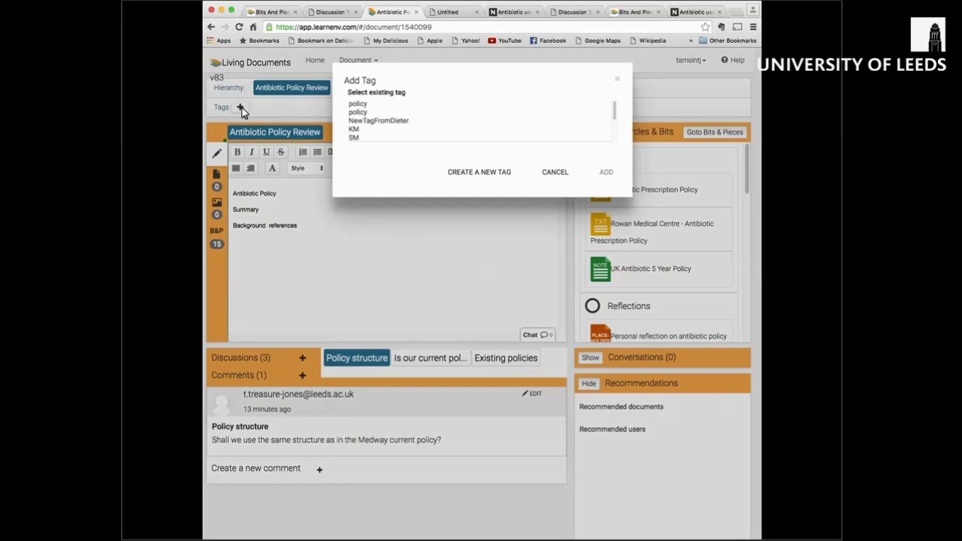
{"action": "left_click", "coordinate": [361, 104]}
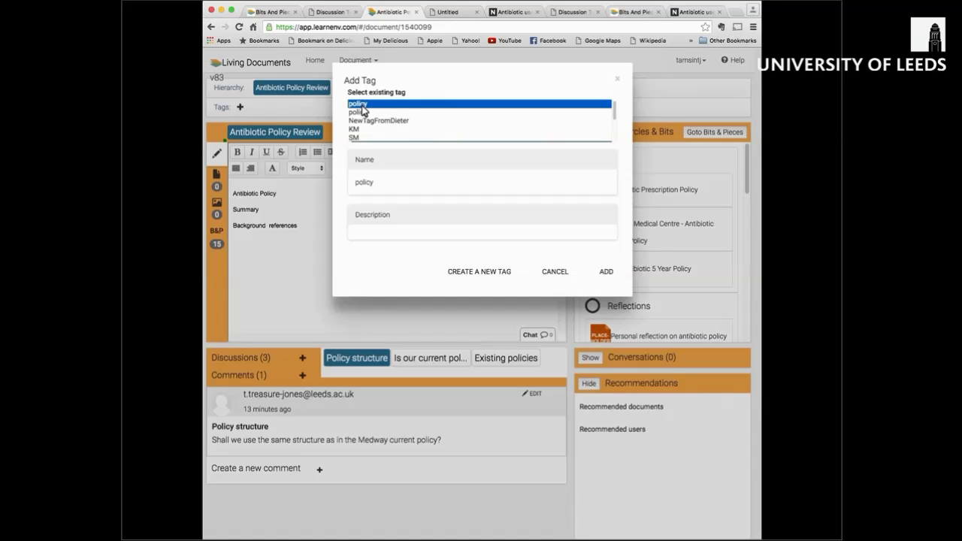
{"action": "left_click", "coordinate": [605, 273]}
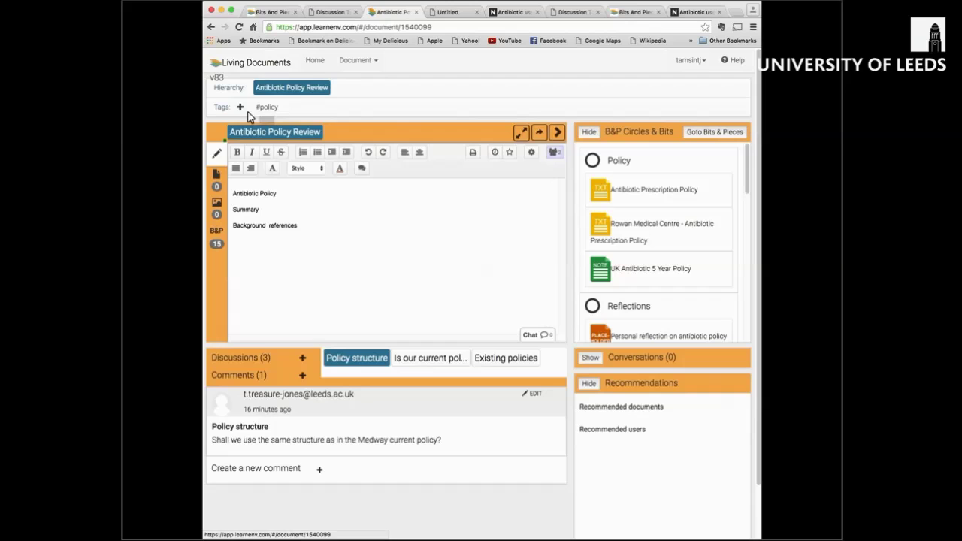
Step: Create a new 'antibiotic' tag and attach it to the document
{"action": "left_click", "coordinate": [240, 107]}
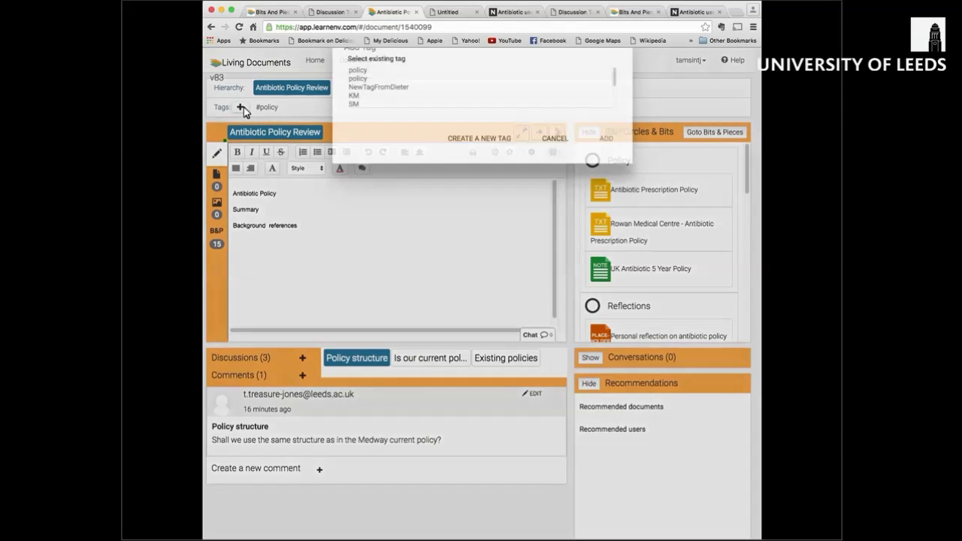
{"action": "left_click", "coordinate": [488, 172]}
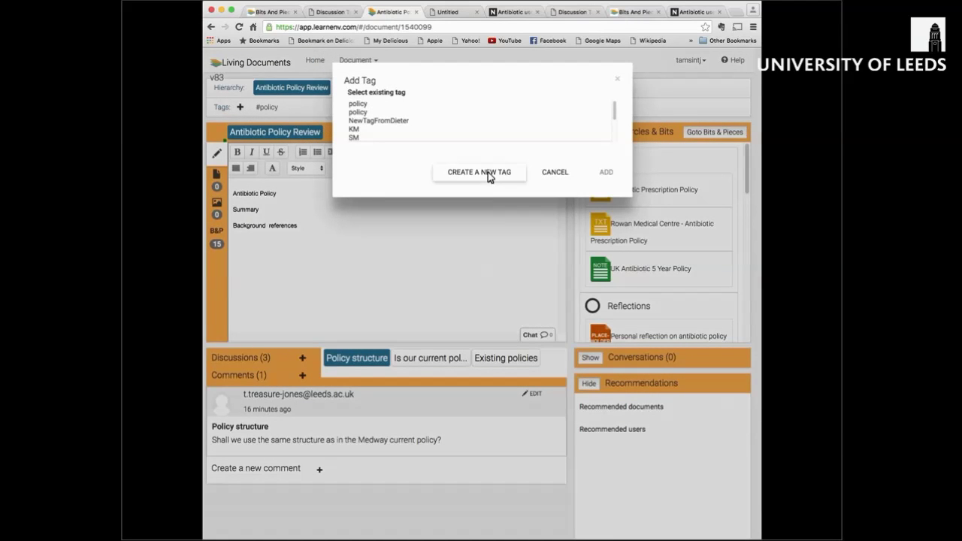
{"action": "left_click", "coordinate": [409, 109]}
{"action": "type", "text": "antibiotic"}
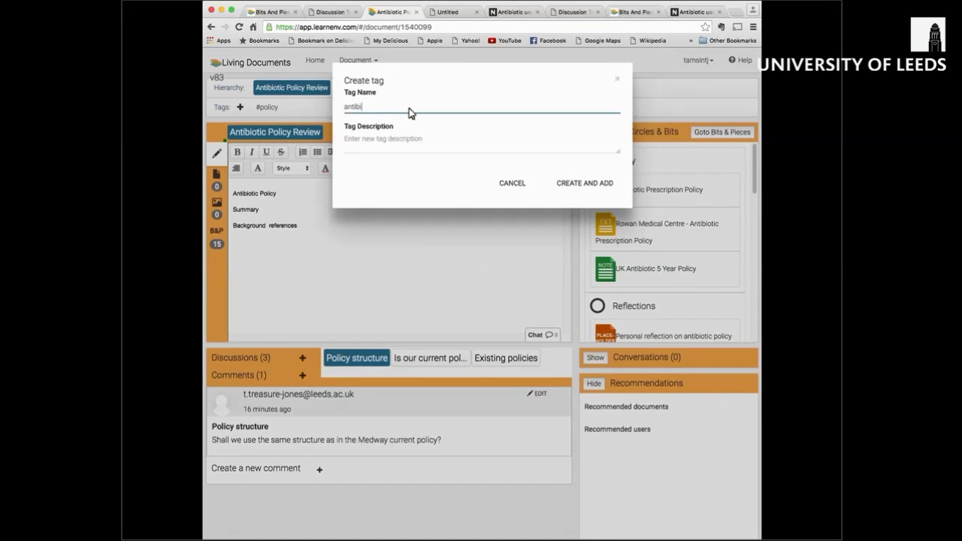
{"action": "left_click", "coordinate": [567, 183]}
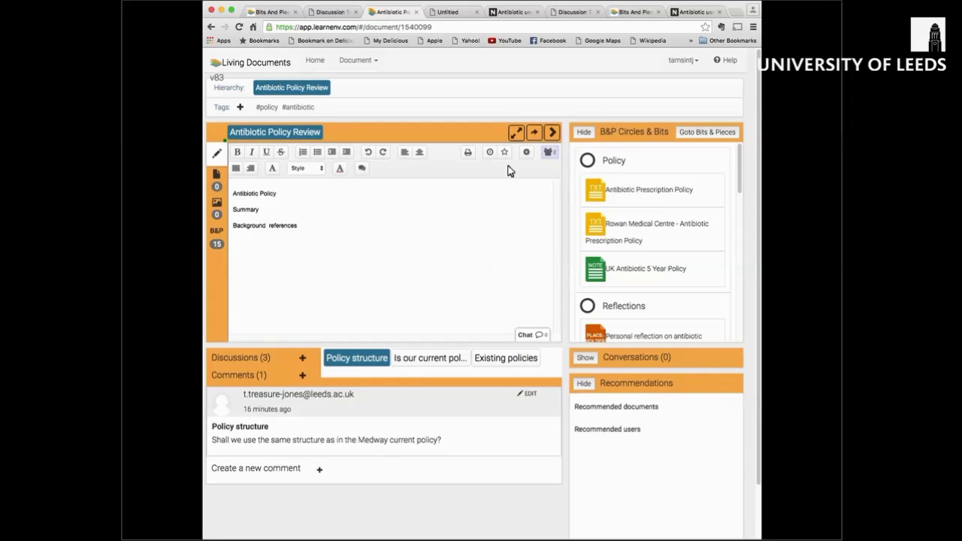